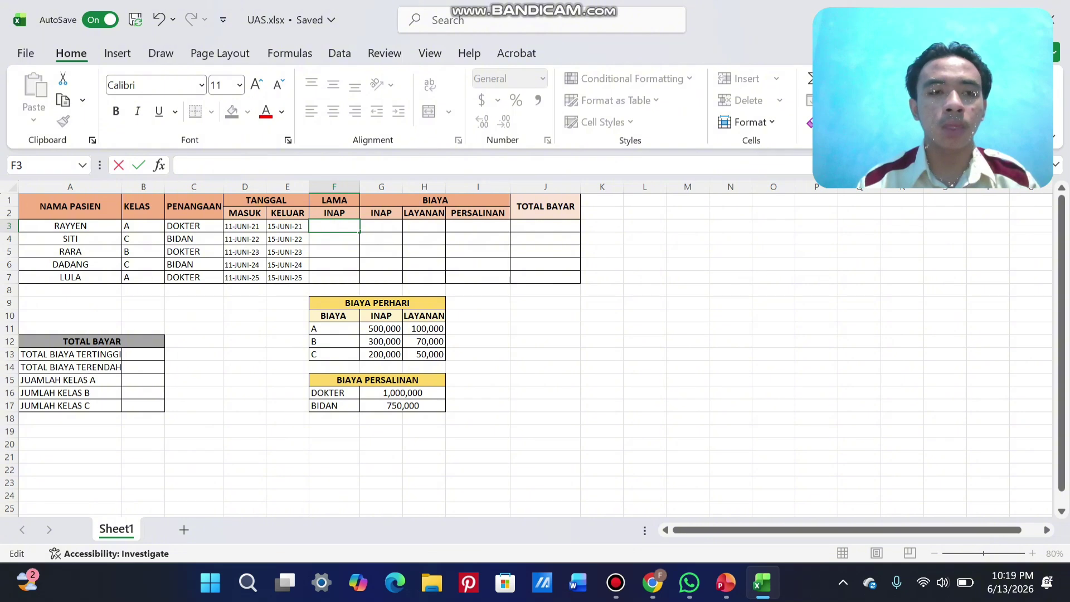
Step: Enter 5 as the length of stay in F3 and fill it down to F7 for all patients
click(245, 227)
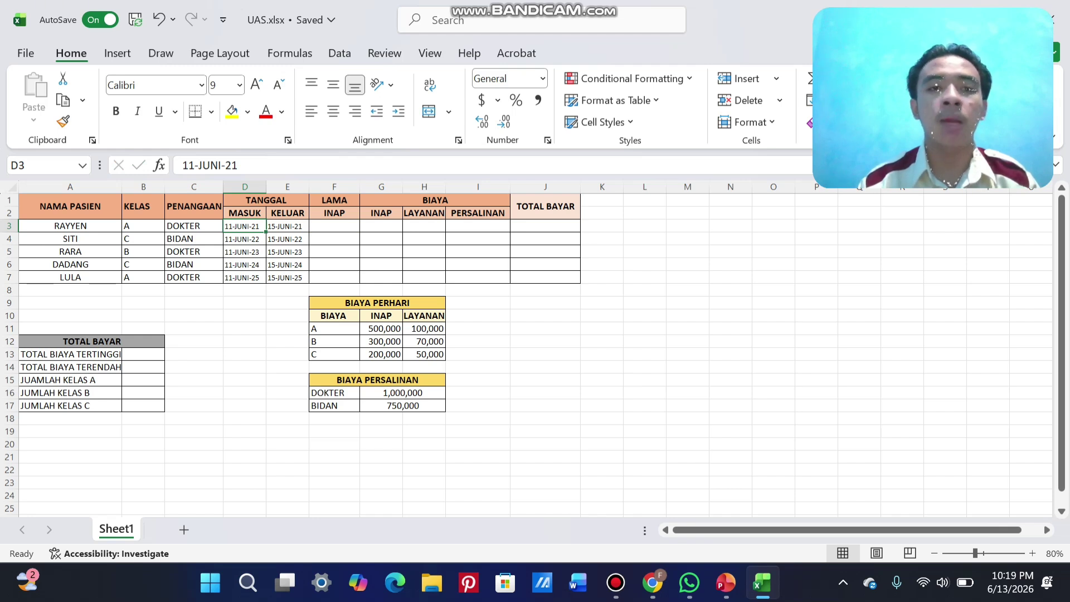
click(334, 226)
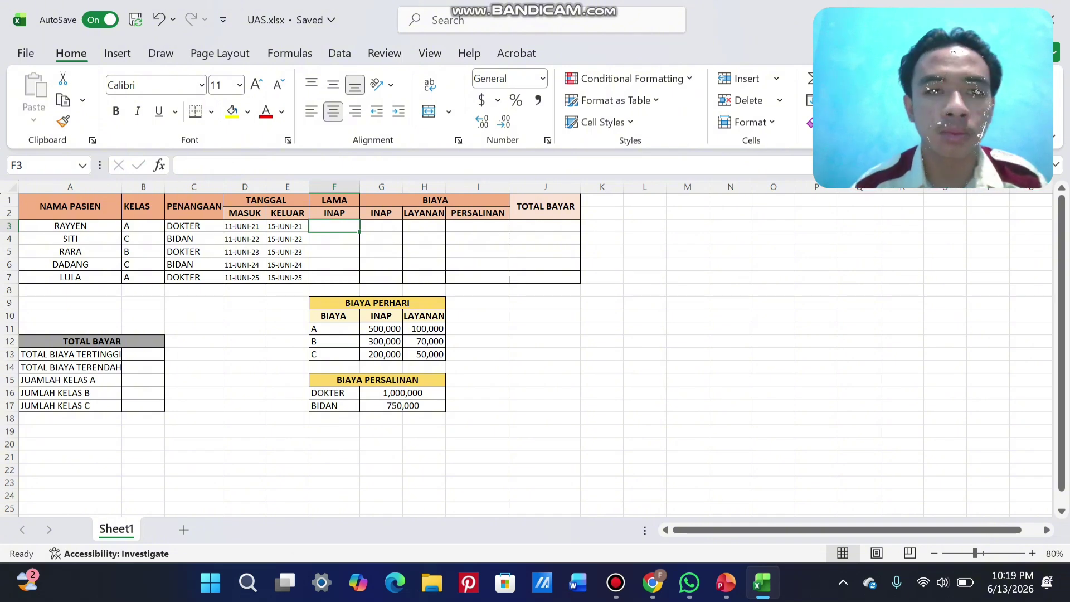
text(5)
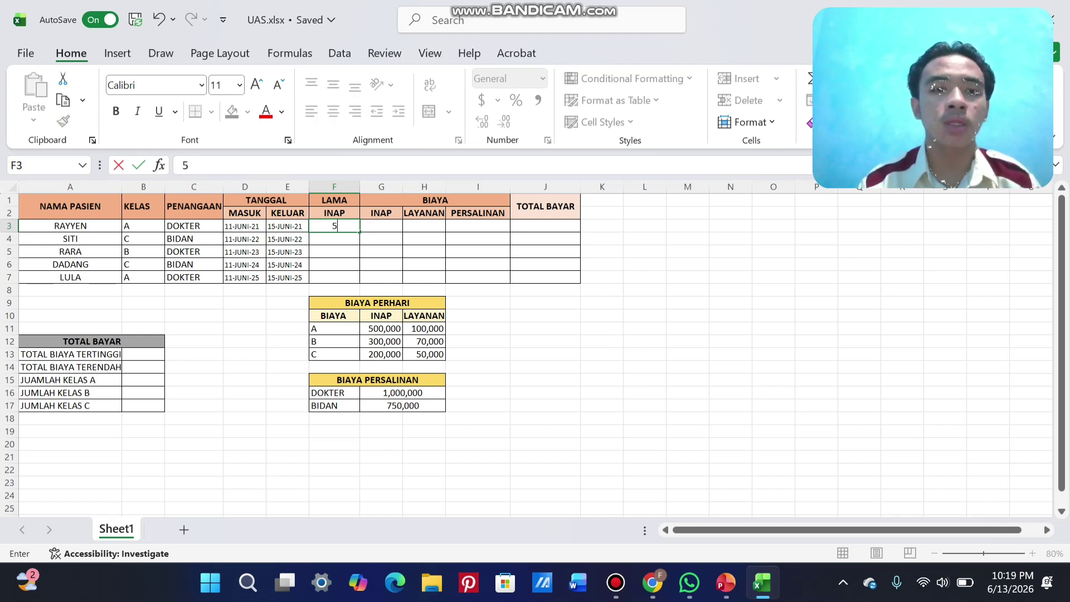
drag(360, 231, 357, 296)
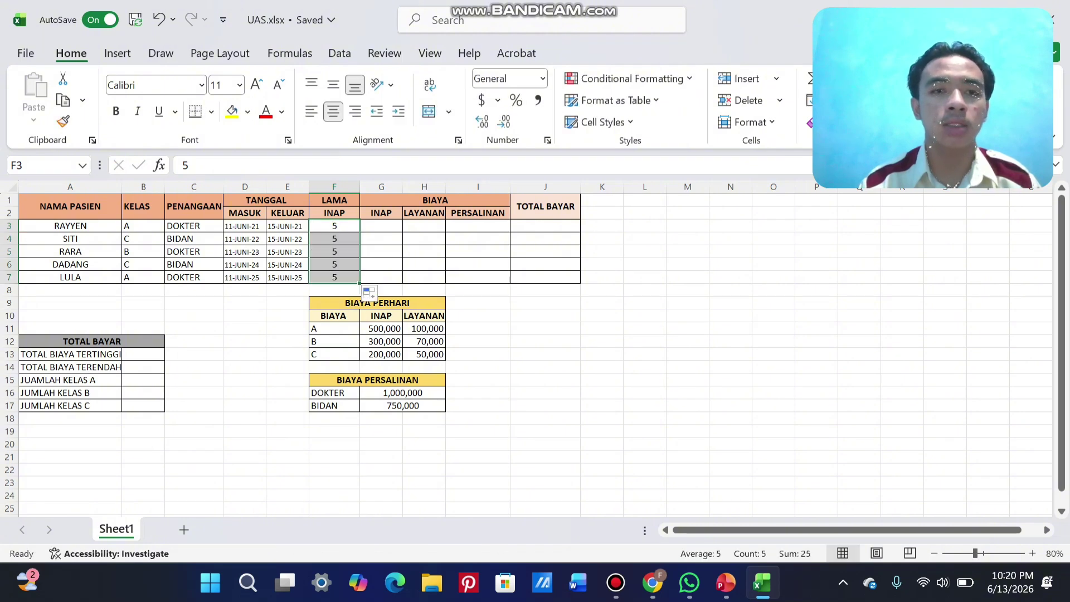
Step: Begin a VLOOKUP formula in G3 with B3 as the lookup value and the absolute range $F$9:$H$13 as the table array
click(381, 226)
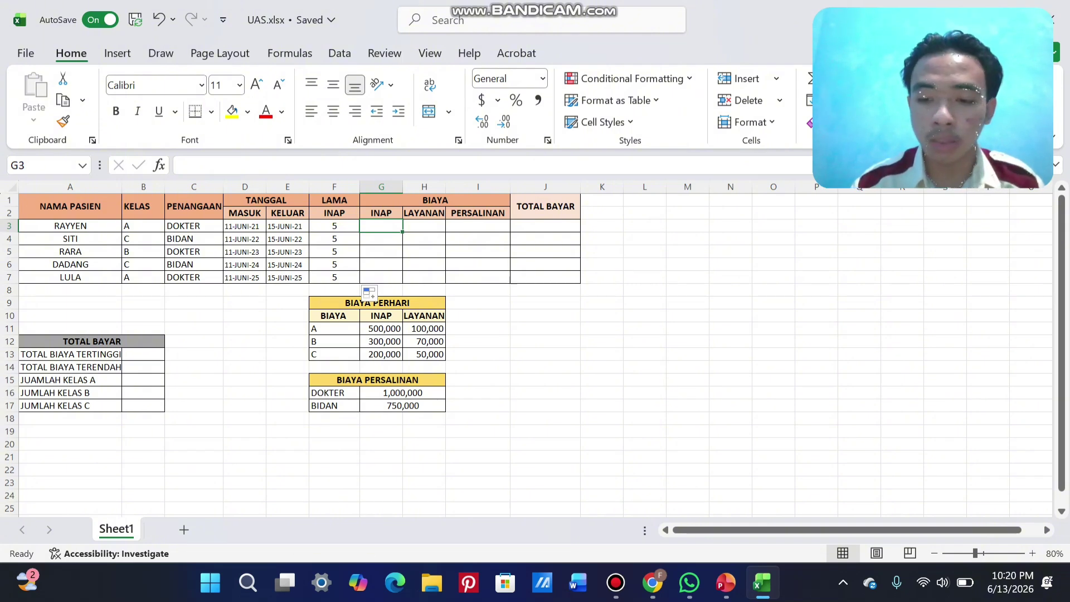
text(=)
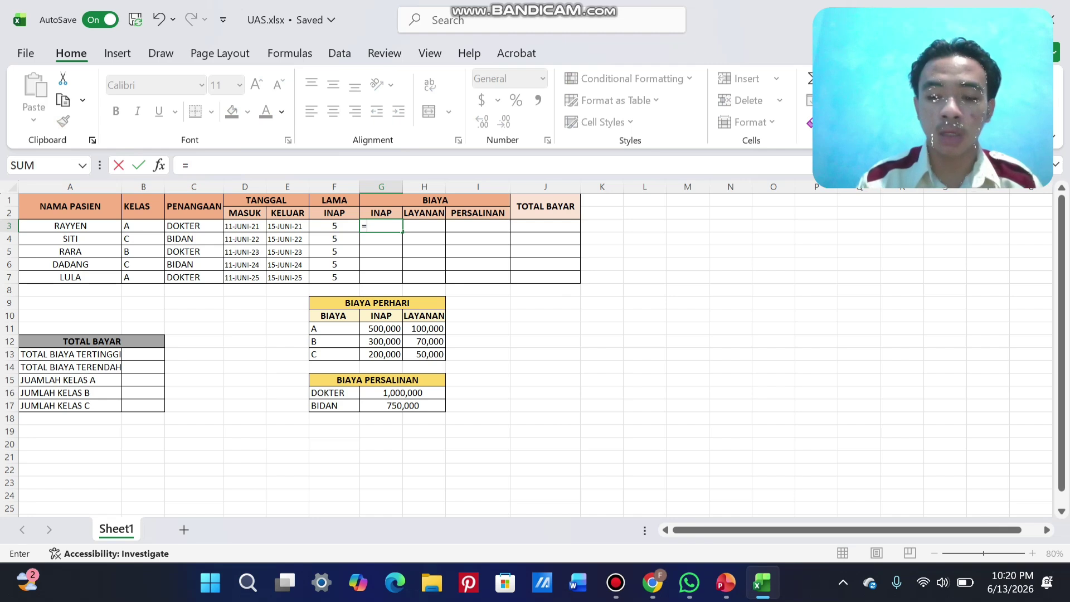
text(vloo)
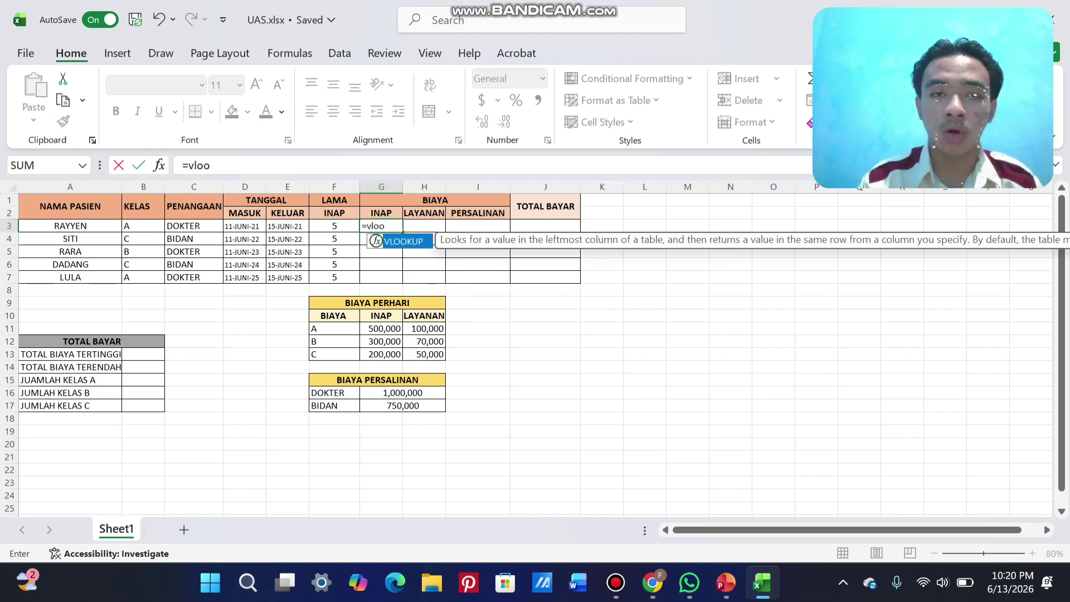
text(kup)
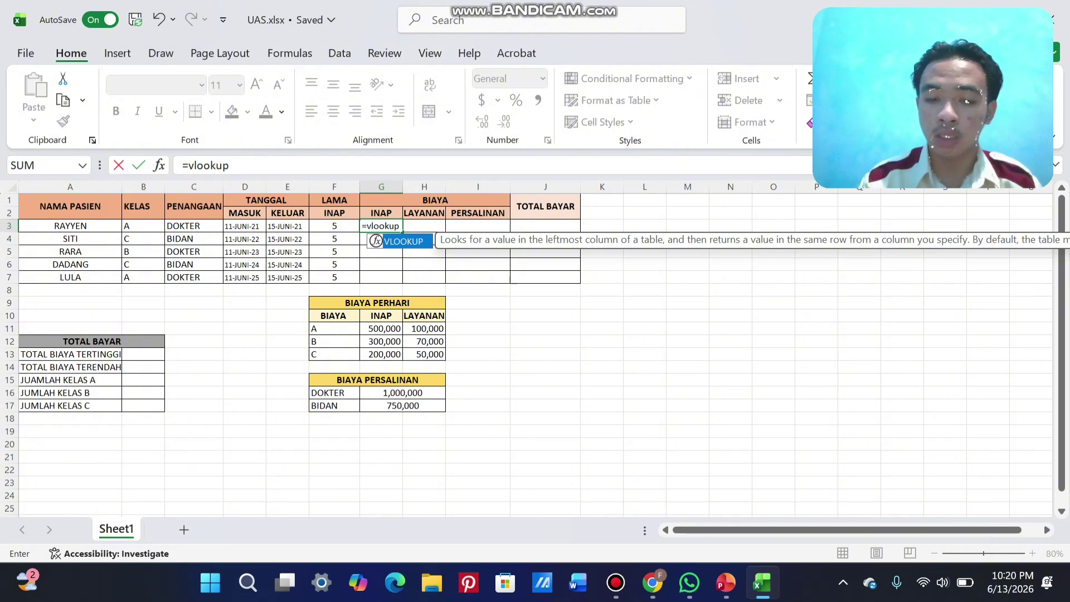
text(()
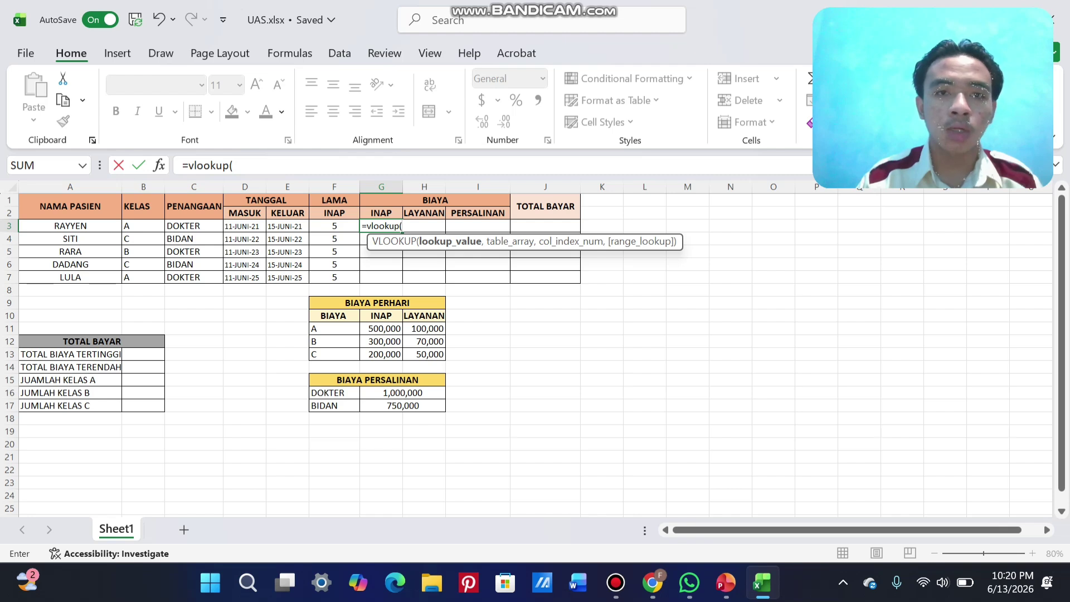
click(144, 226)
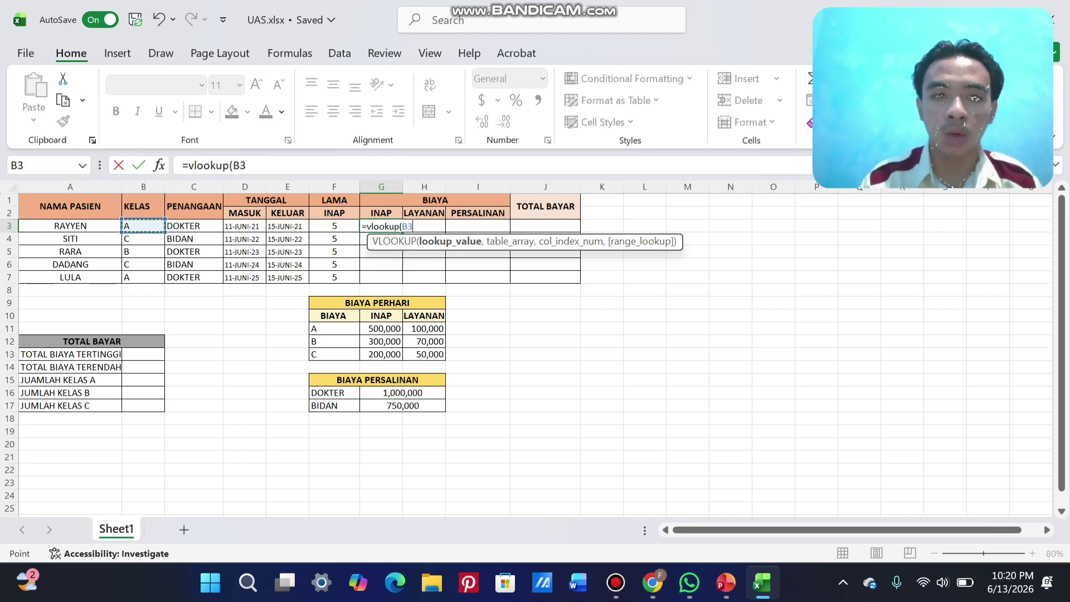
text(,)
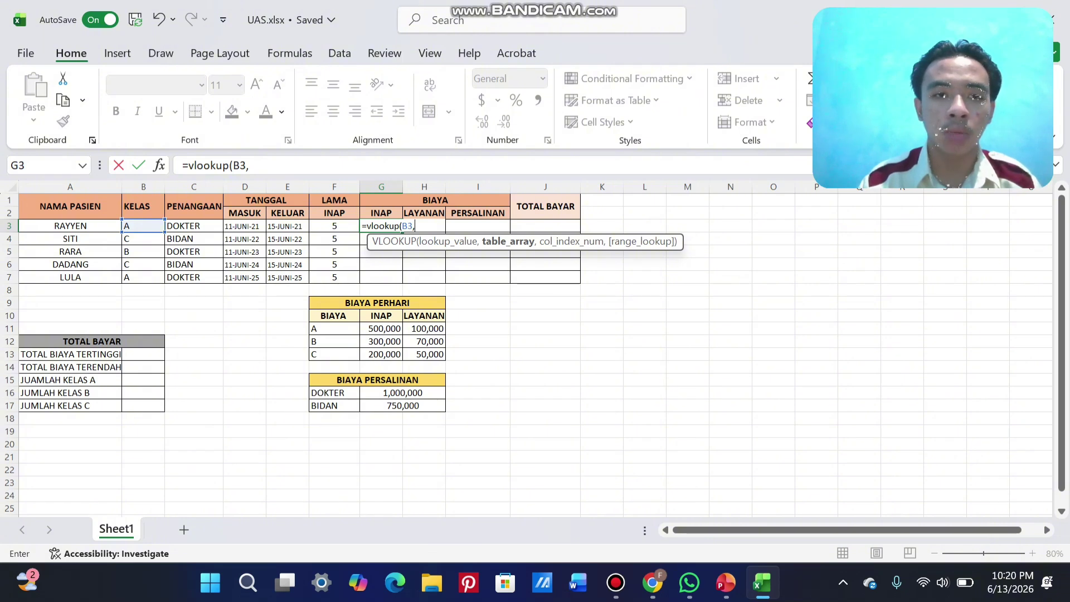
drag(334, 303, 432, 355)
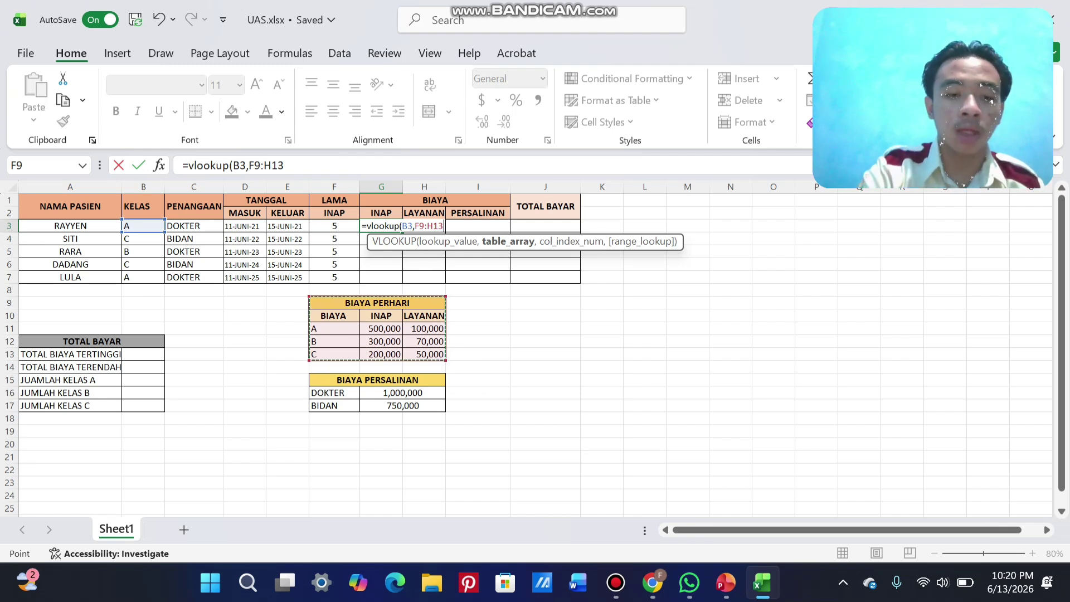
key(F4)
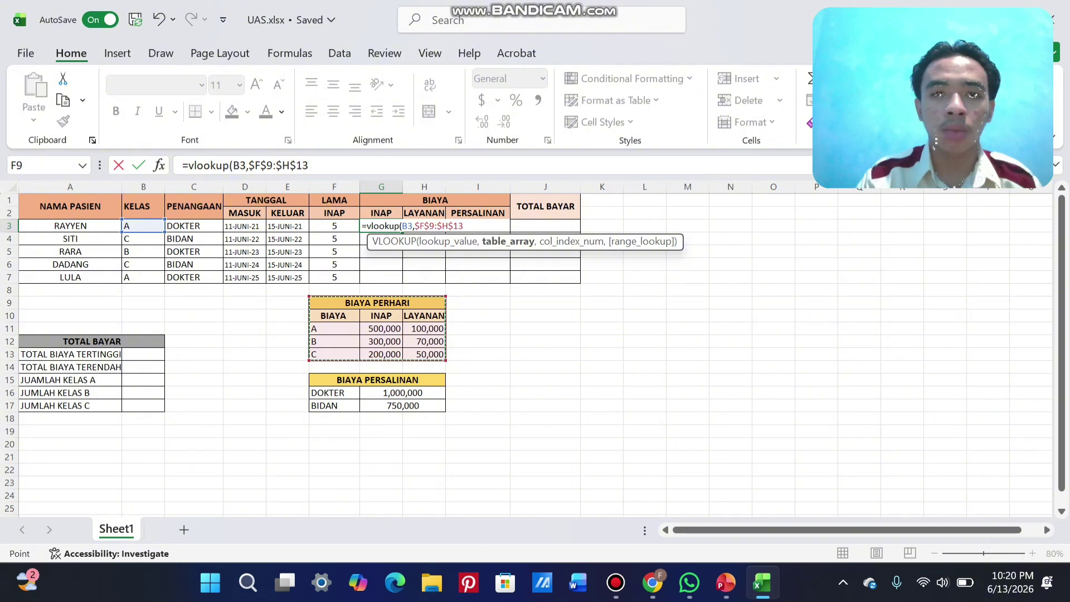
Step: Complete the VLOOKUP formula in G3 with column index 2 and FALSE for an exact match
text(,)
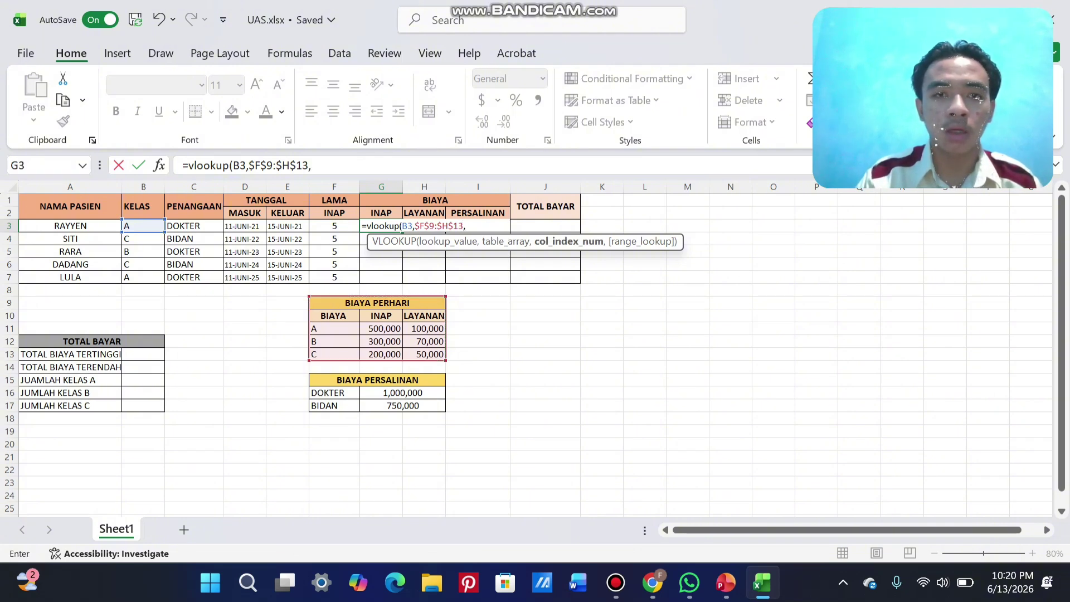
text(2)
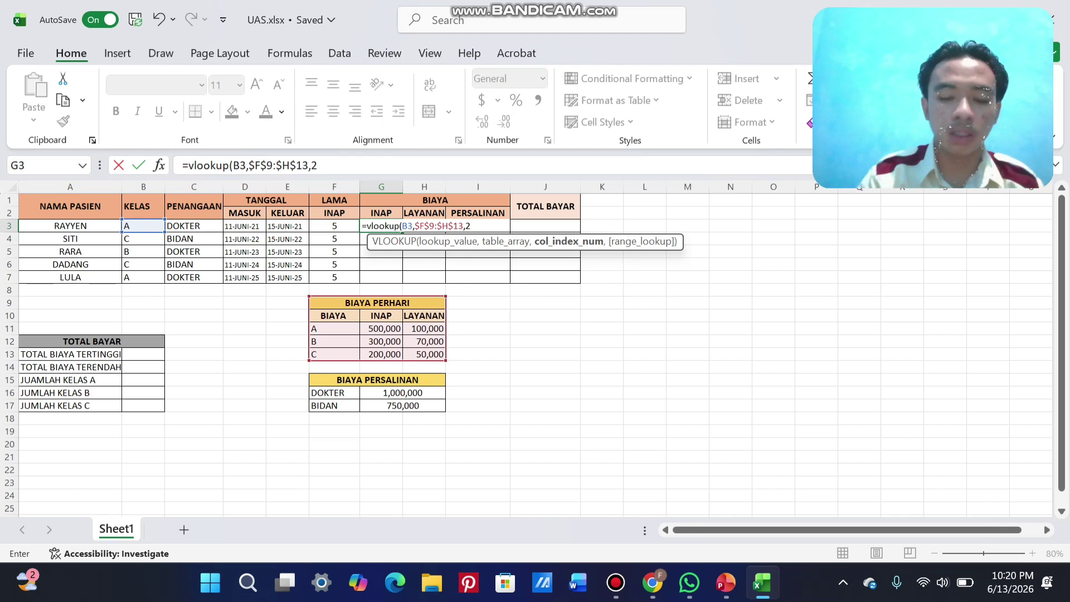
text(,)
key(Escape)
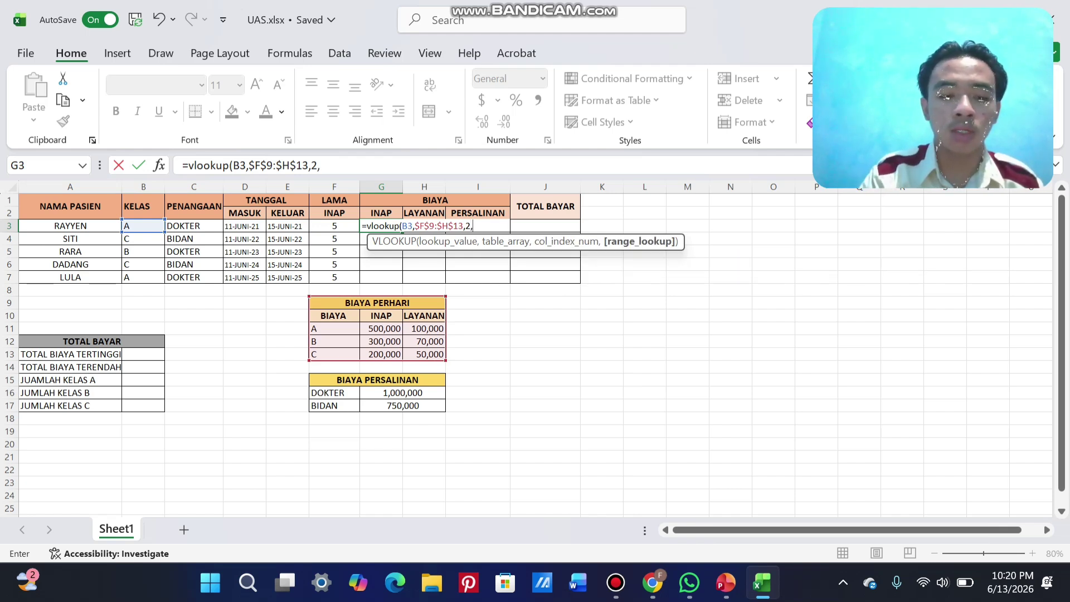
text(FA)
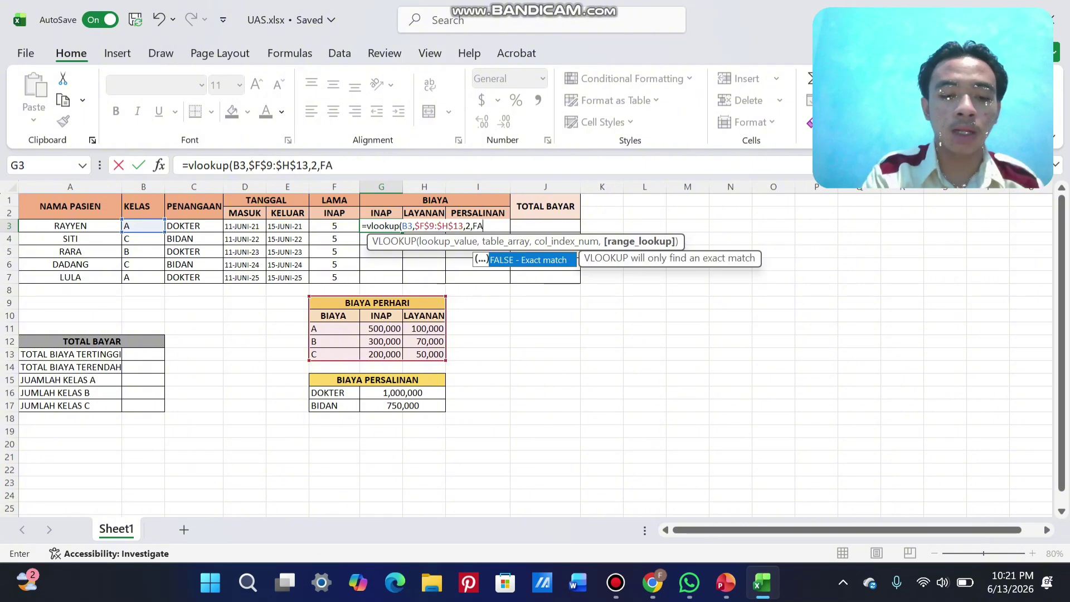
text(LSE)
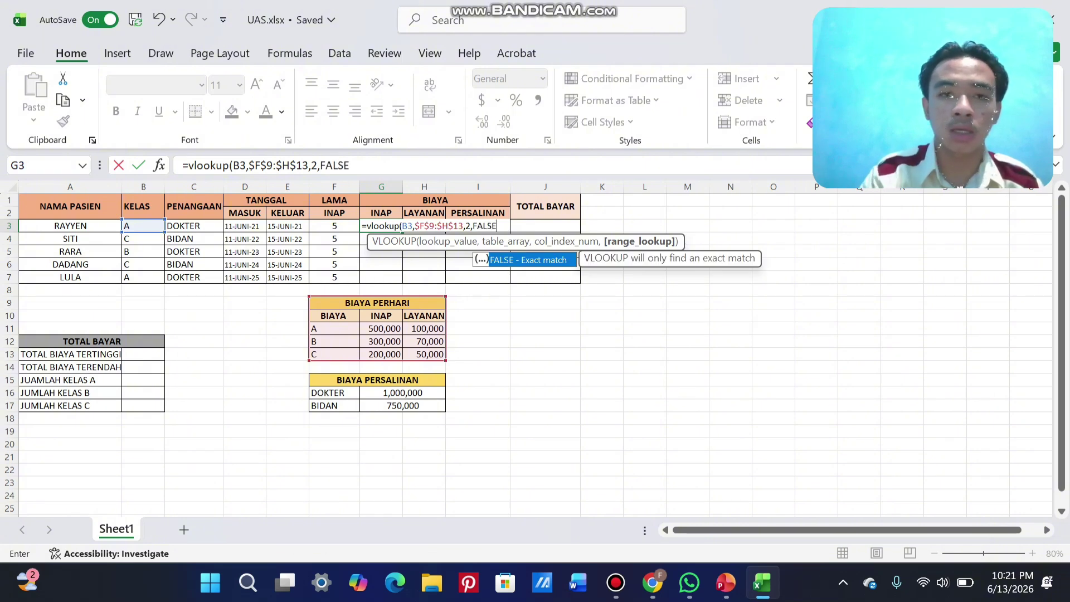
key(Escape)
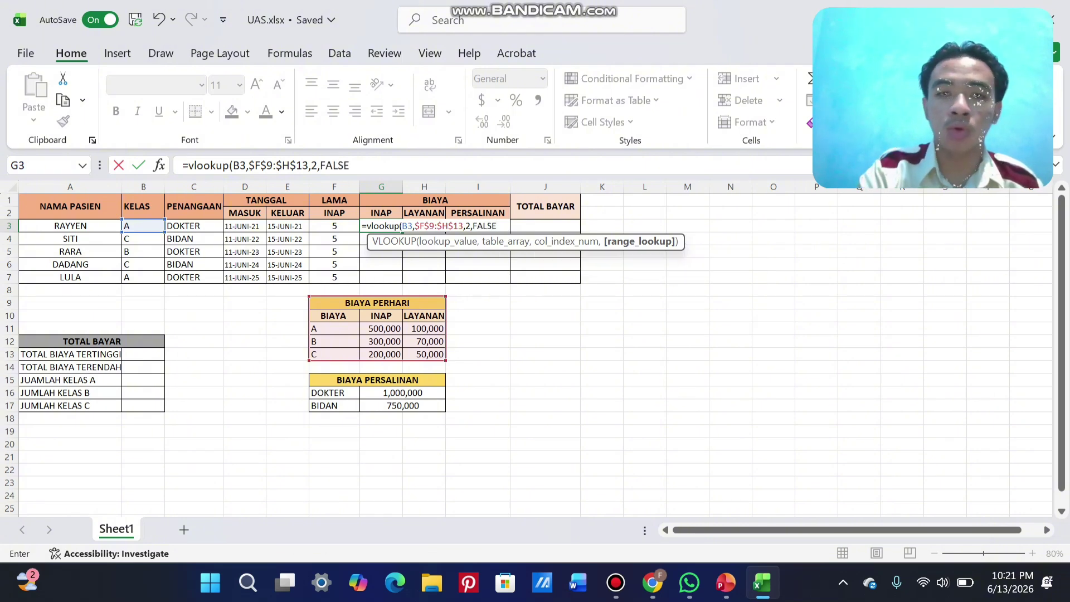
text())
key(Return)
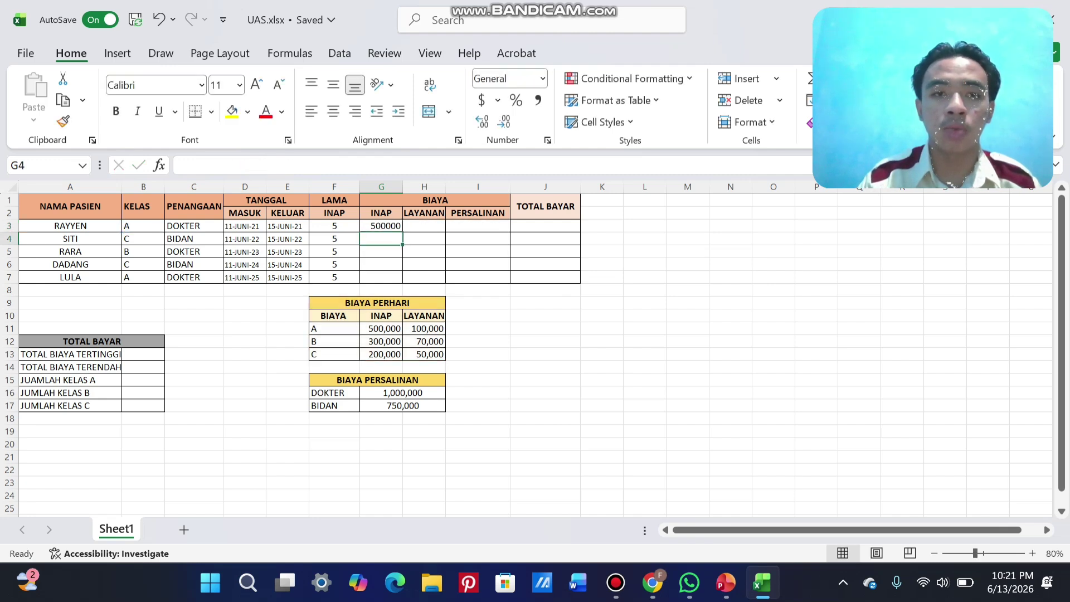
Step: Fill the INAP cost formula from G3 down to G7
click(381, 226)
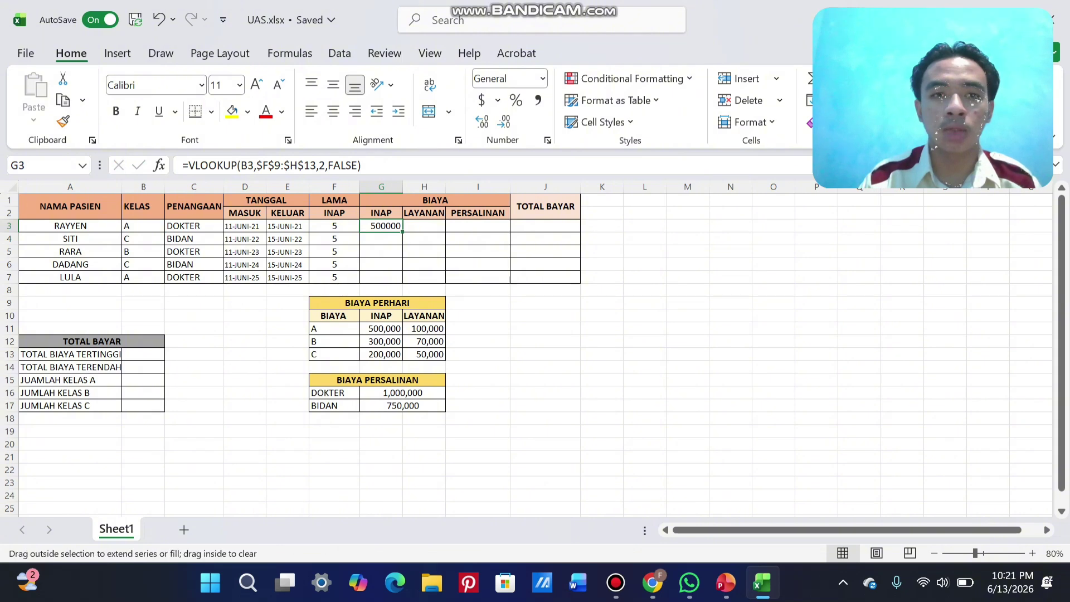
drag(403, 231, 391, 279)
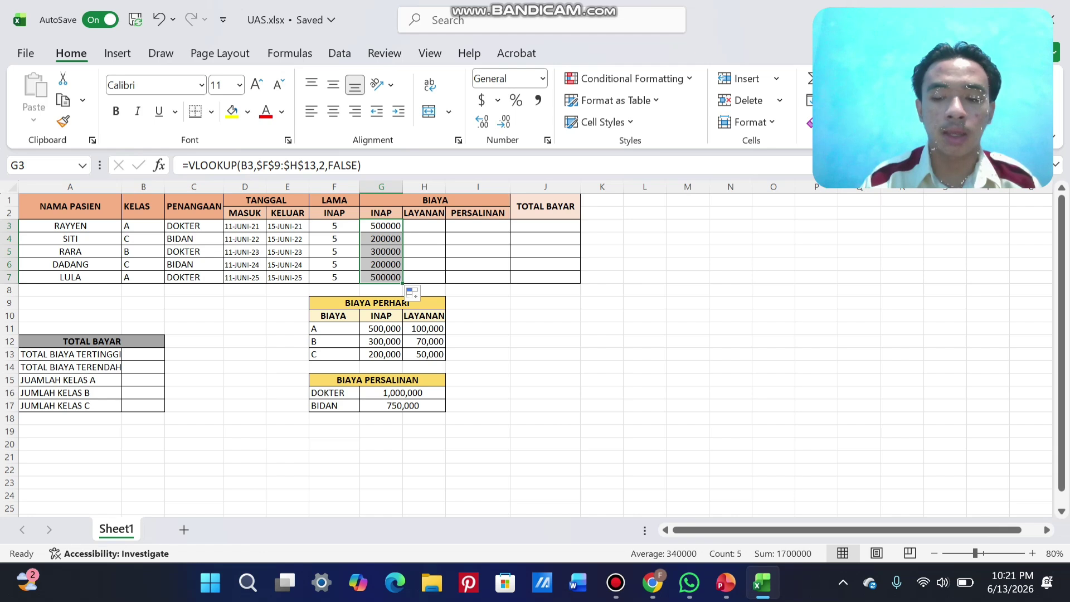
key(Return)
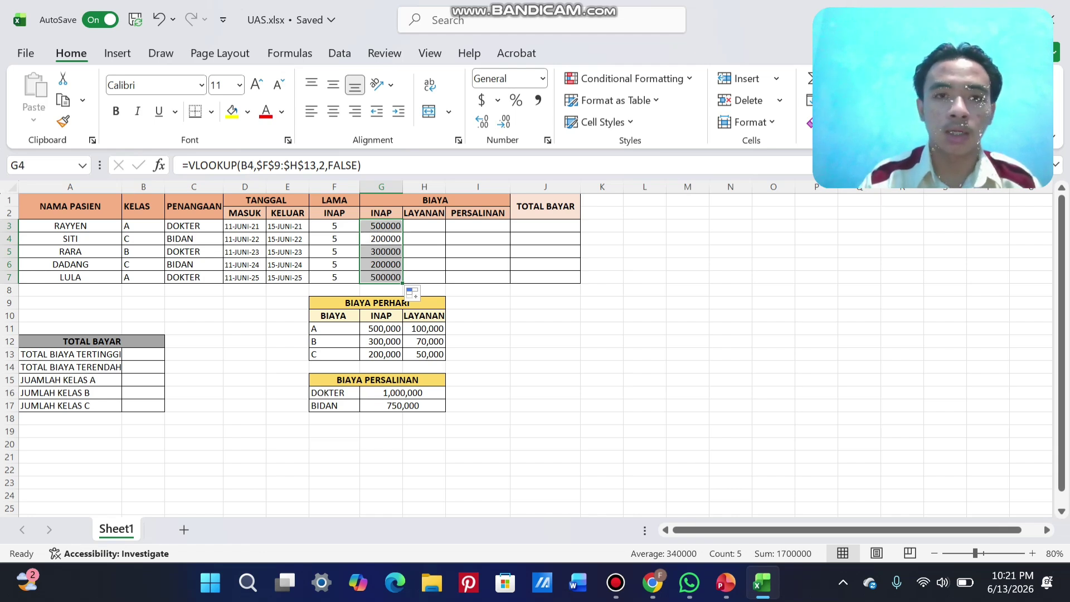
Step: Begin a VLOOKUP formula in H3, the first cell of the LAYANAN column
click(424, 225)
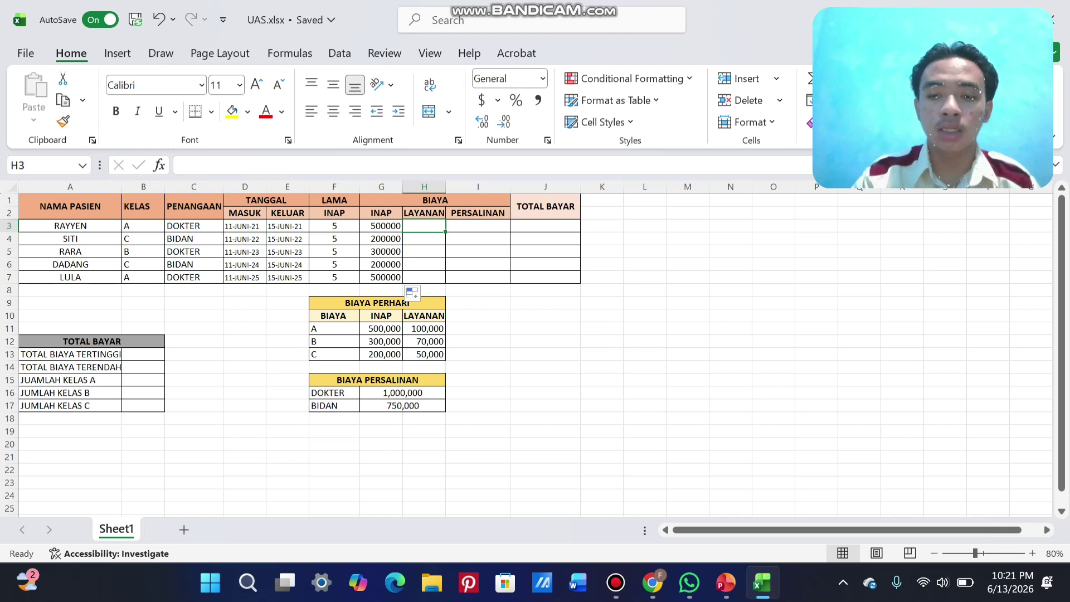
text(=)
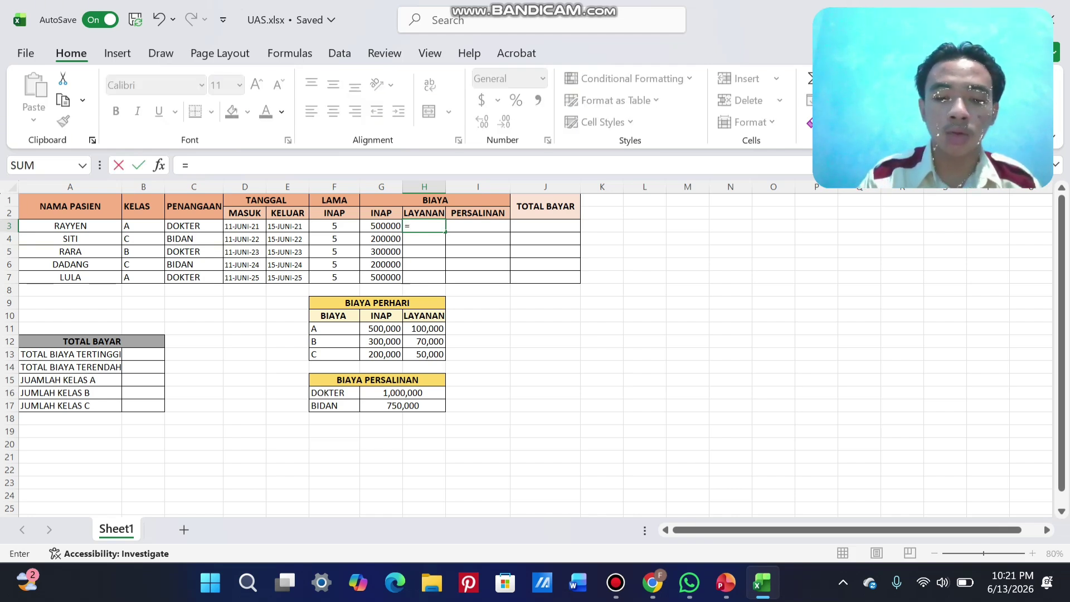
text(VLOK)
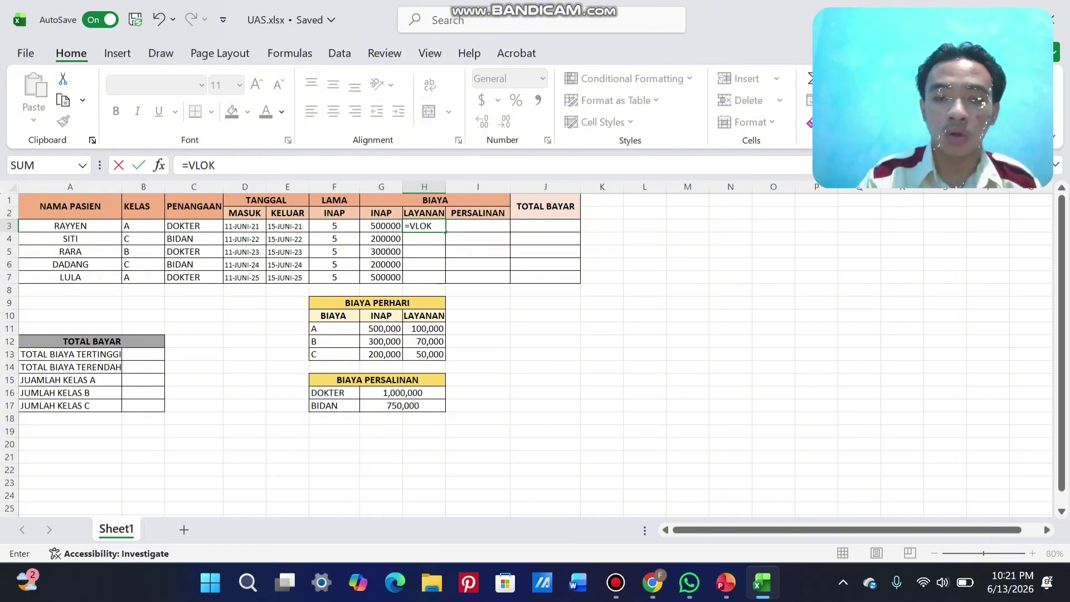
key(BackSpace)
text(OKUP)
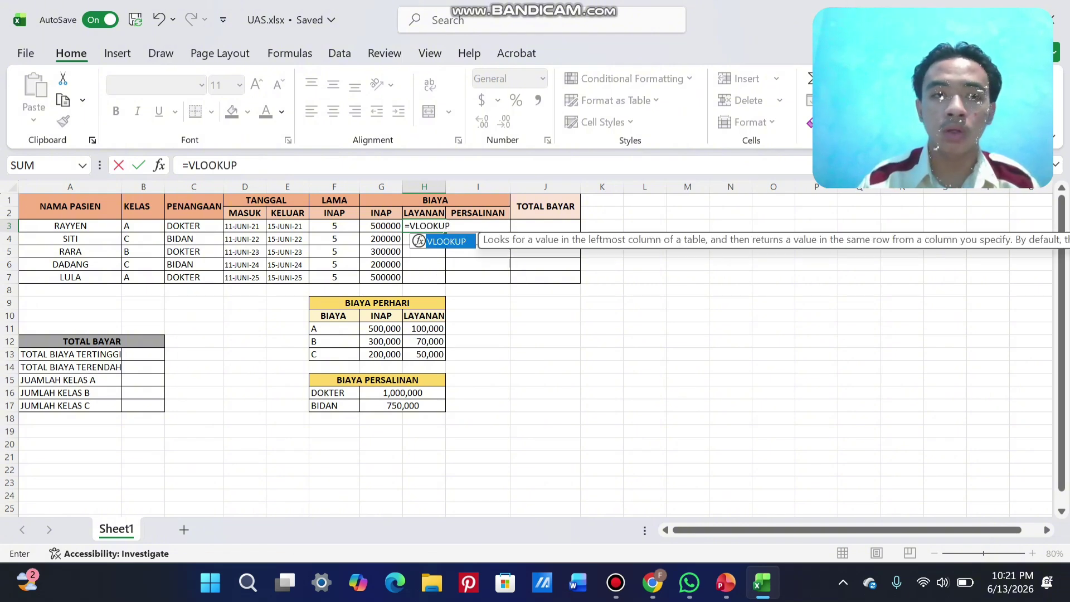
text(()
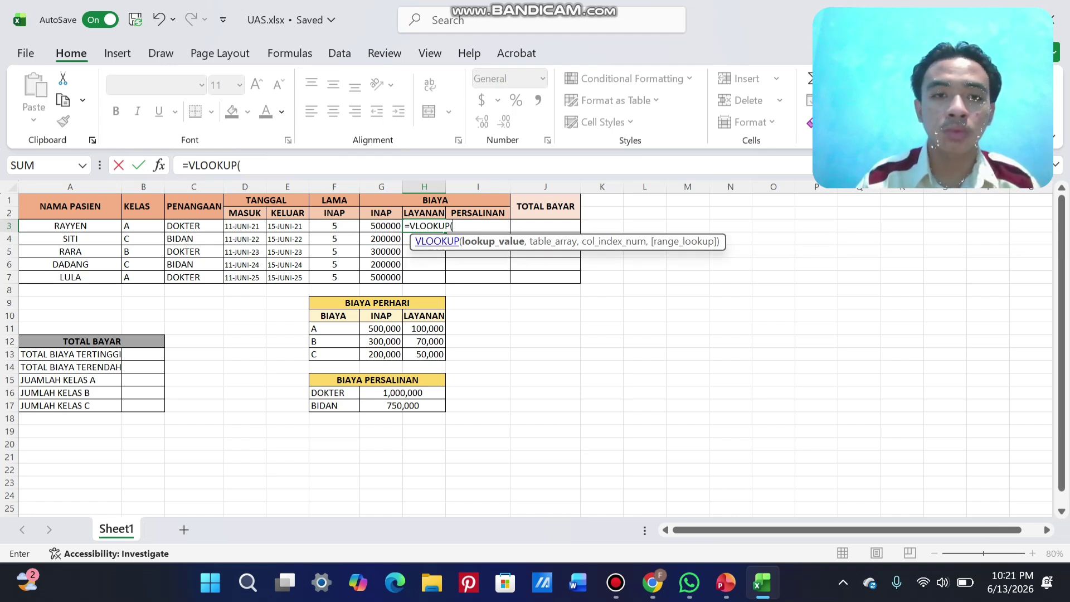
click(381, 226)
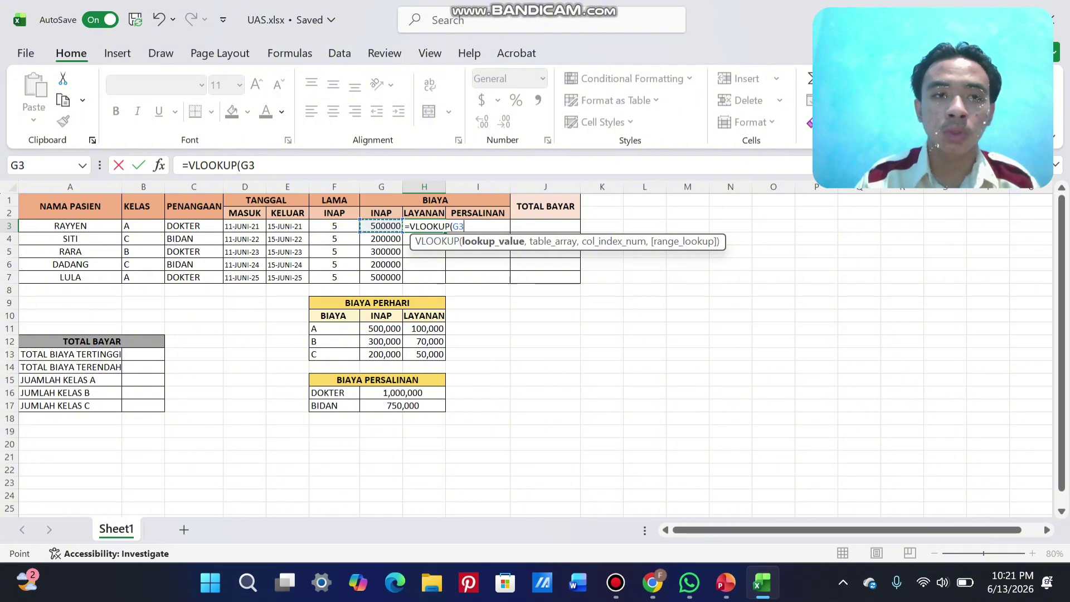
click(426, 226)
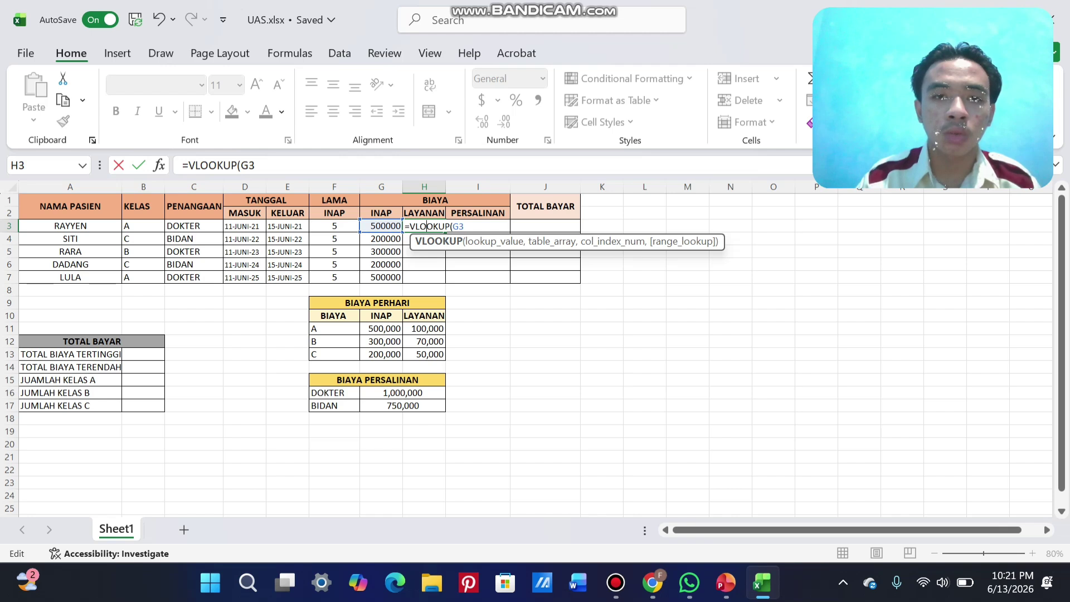
click(464, 225)
key(BackSpace)
key(BackSpace)
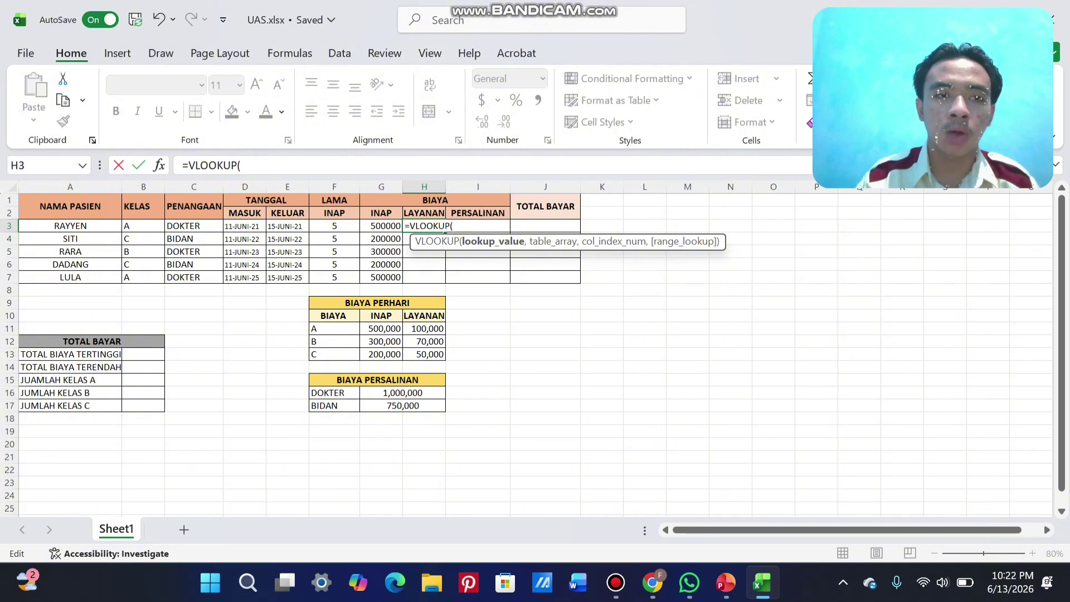
Step: Try to complete the H3 VLOOKUP with C3 as the lookup value, $F$9:$H$13 as the table array, column index 3 and FALSE
click(194, 226)
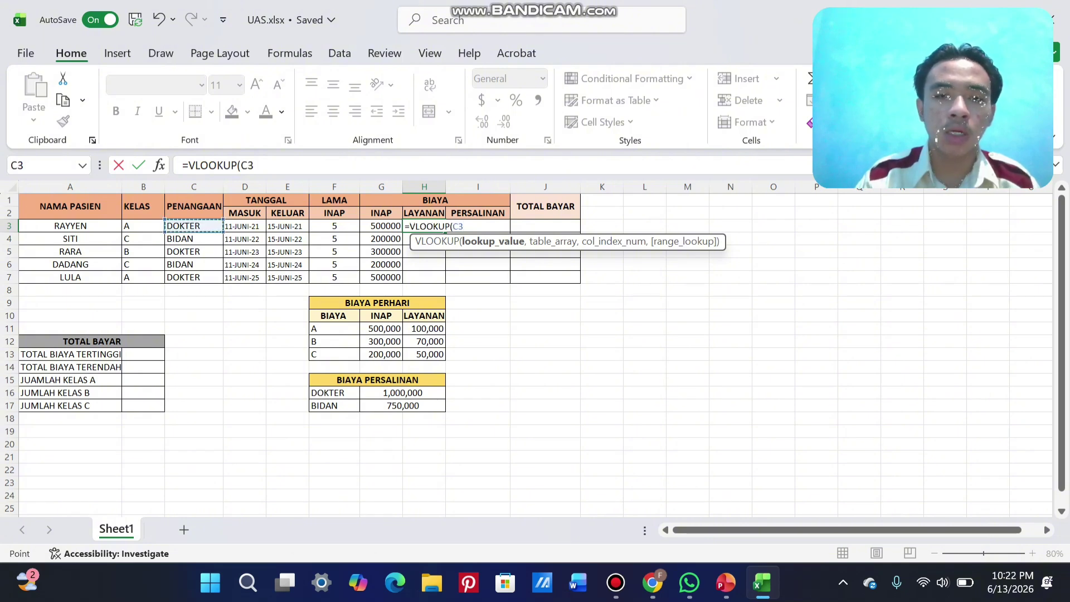
text(,)
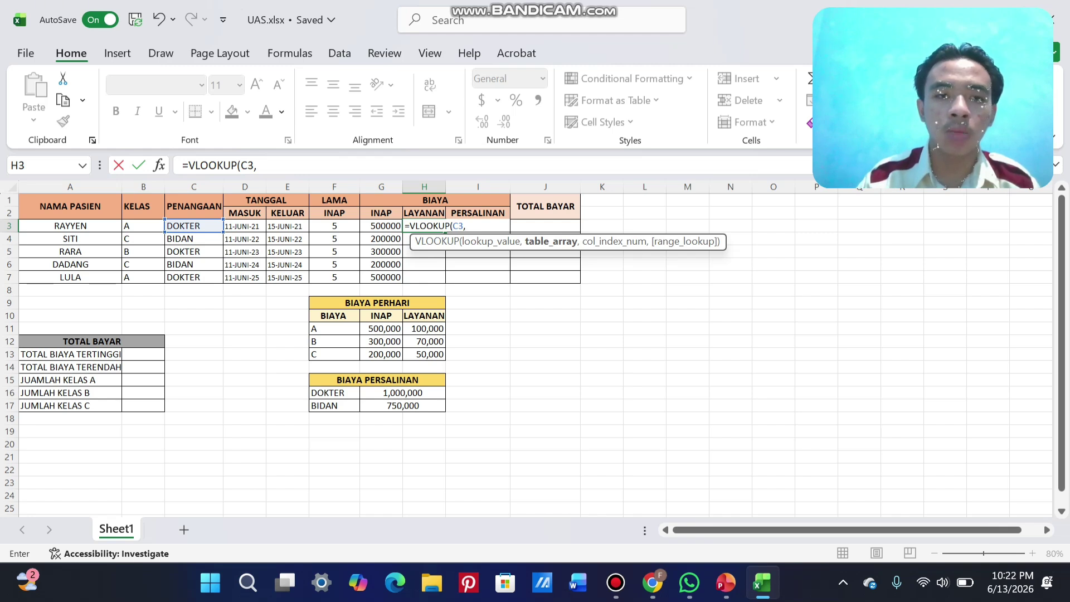
drag(333, 303, 427, 354)
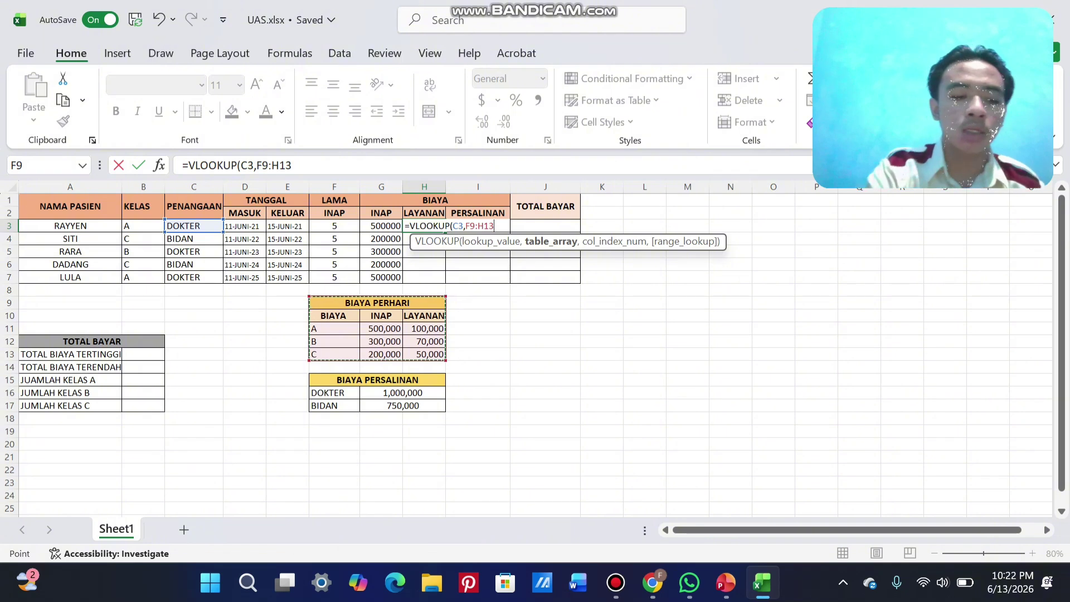
key(F4)
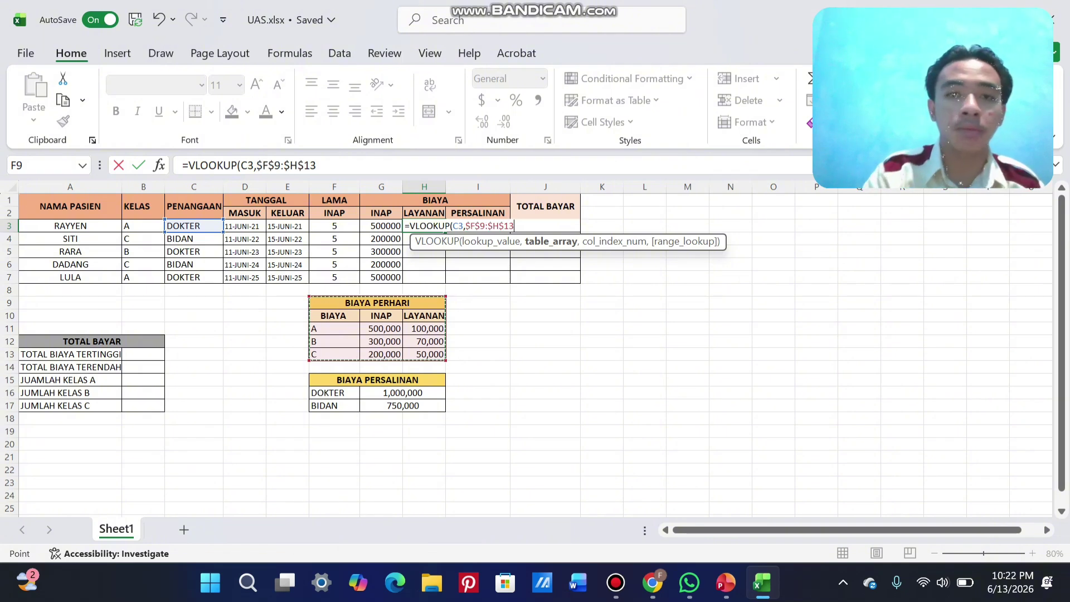
text(,)
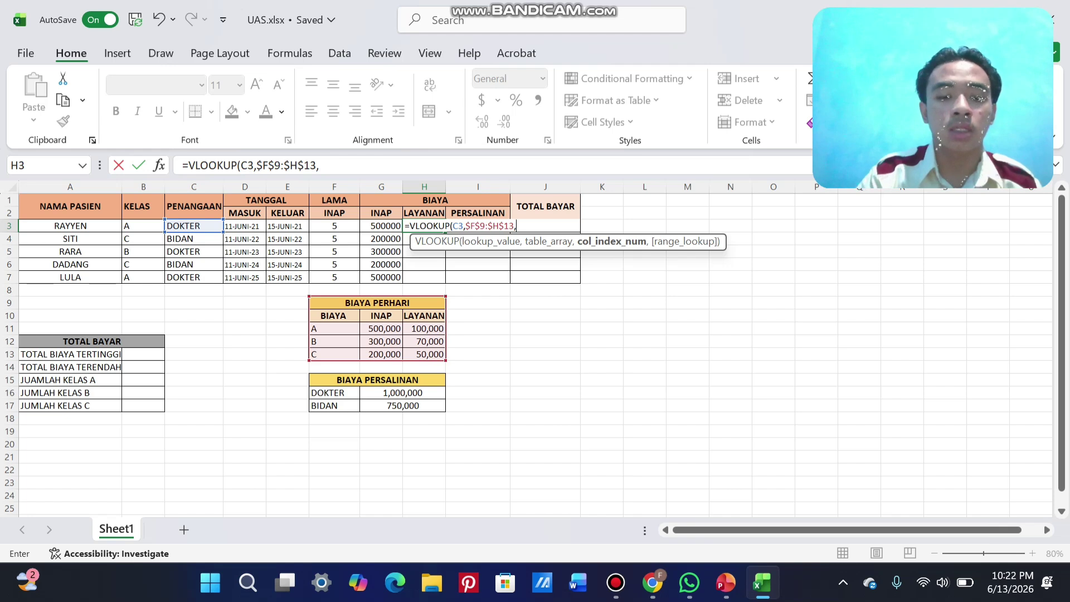
text(3)
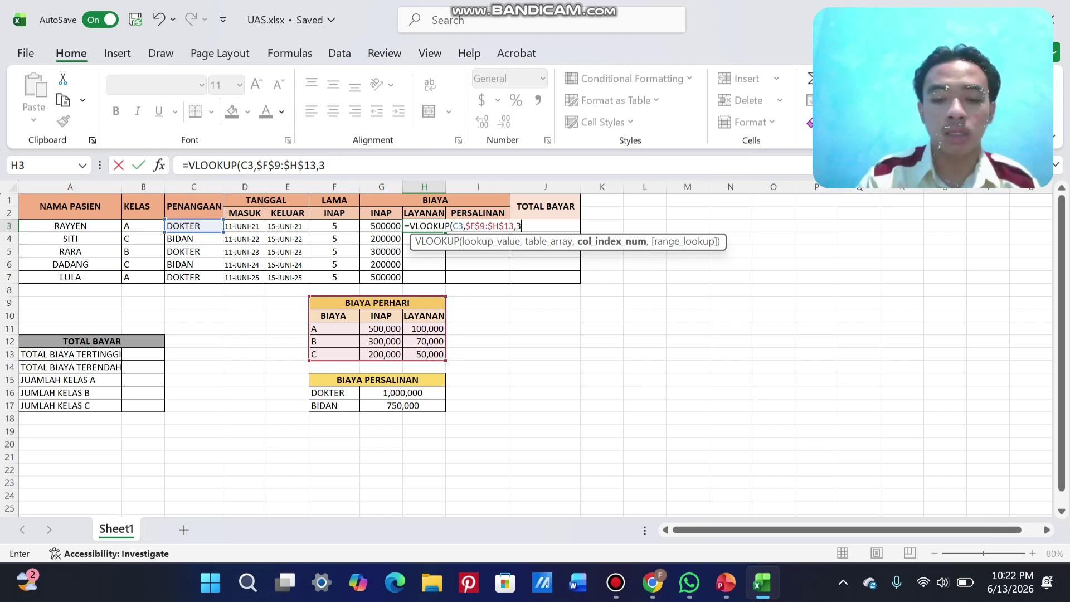
text(,)
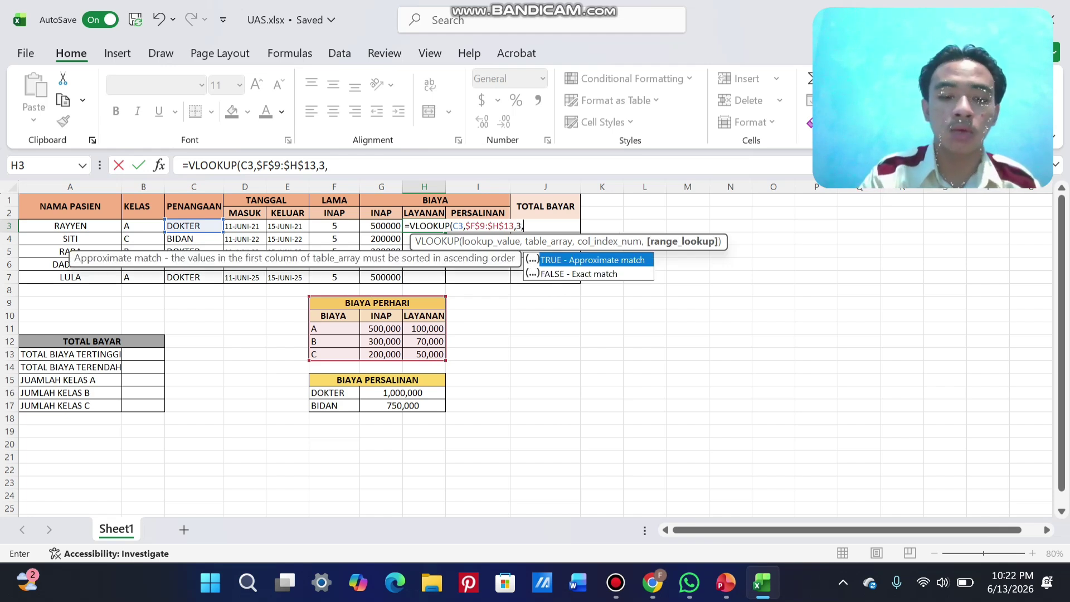
text(FALSE)
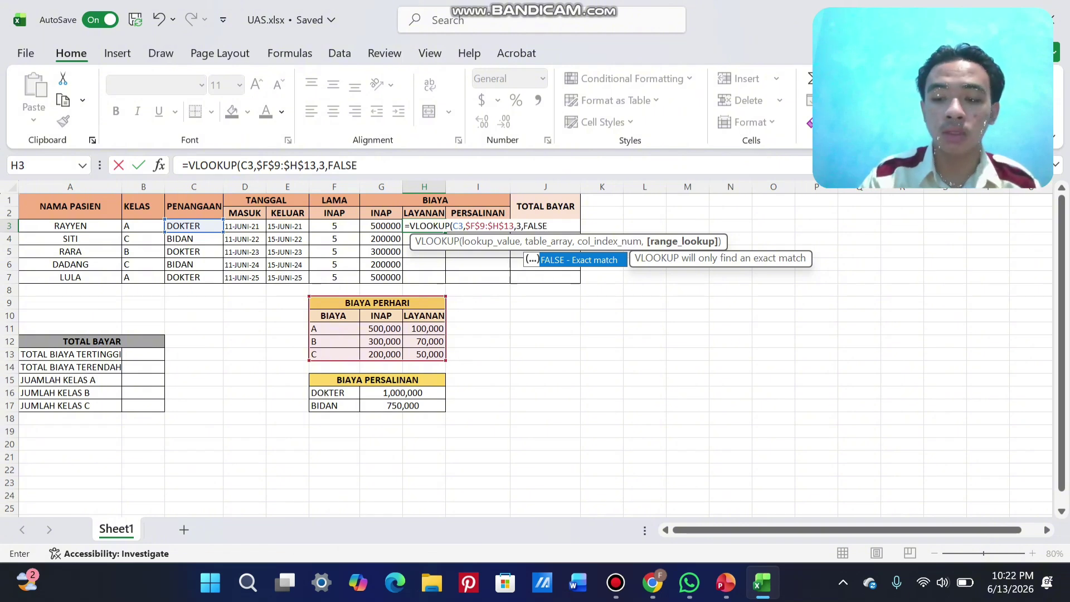
text())
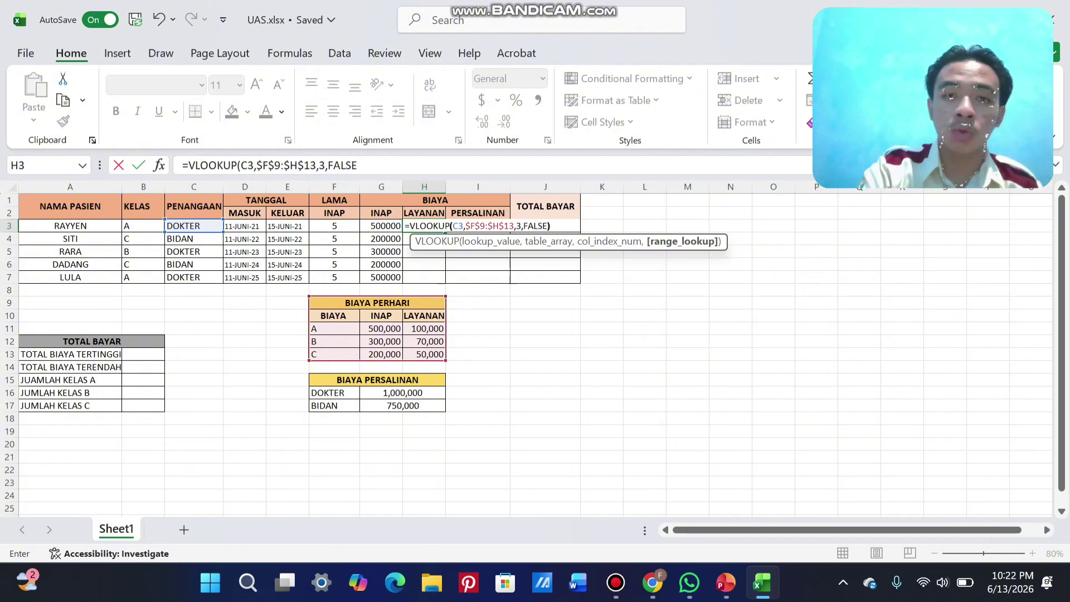
key(Return)
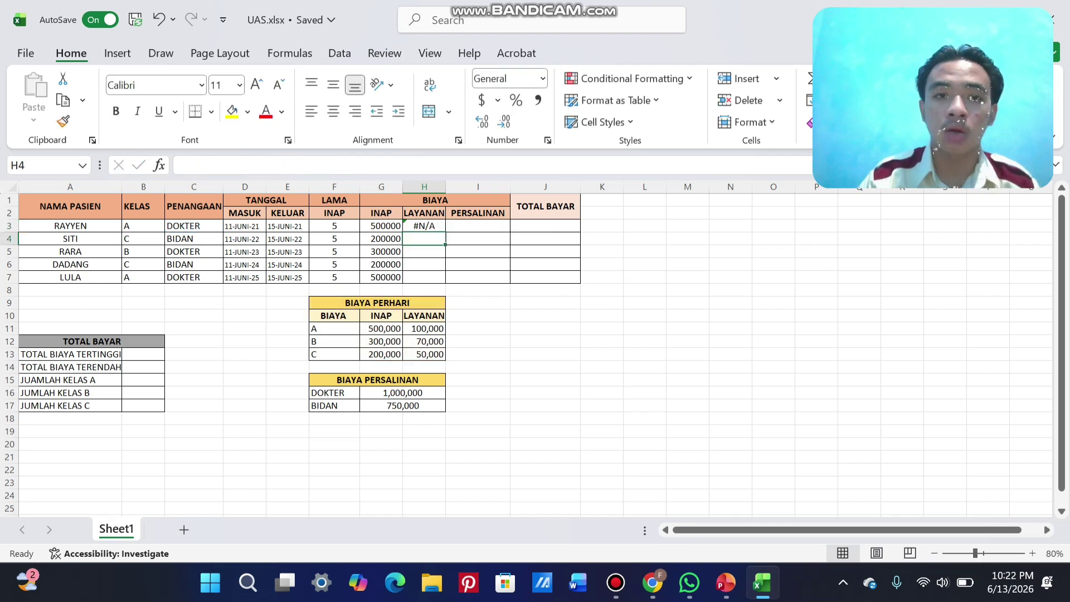
Step: Replace the formula in H3 with a new VLOOKUP using B3 as the lookup value and the absolute range $F$9:$H$13 as the table array
click(424, 226)
key(BackSpace)
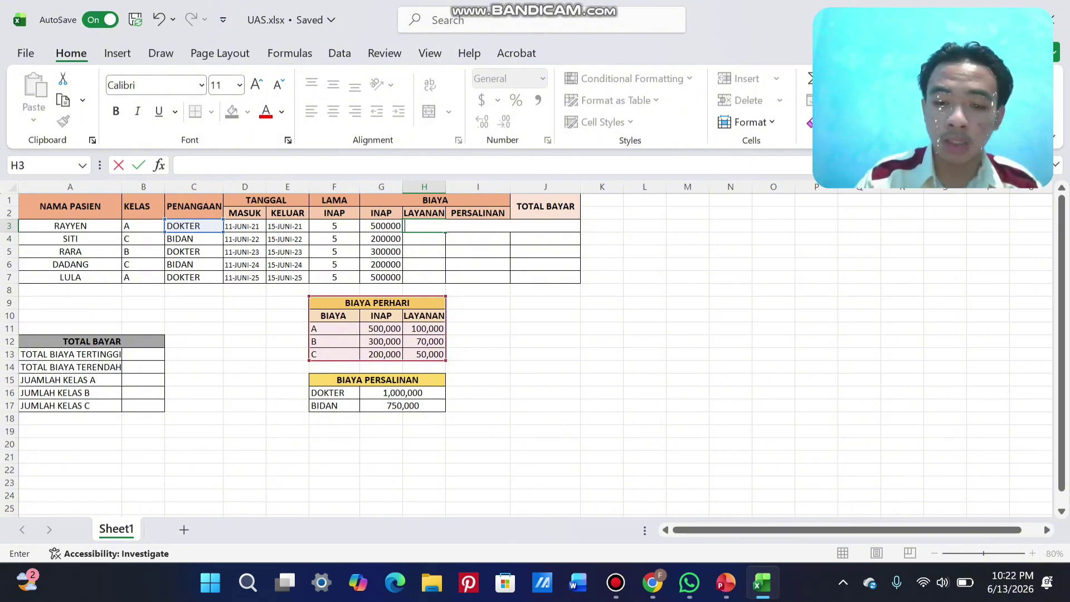
text(=)
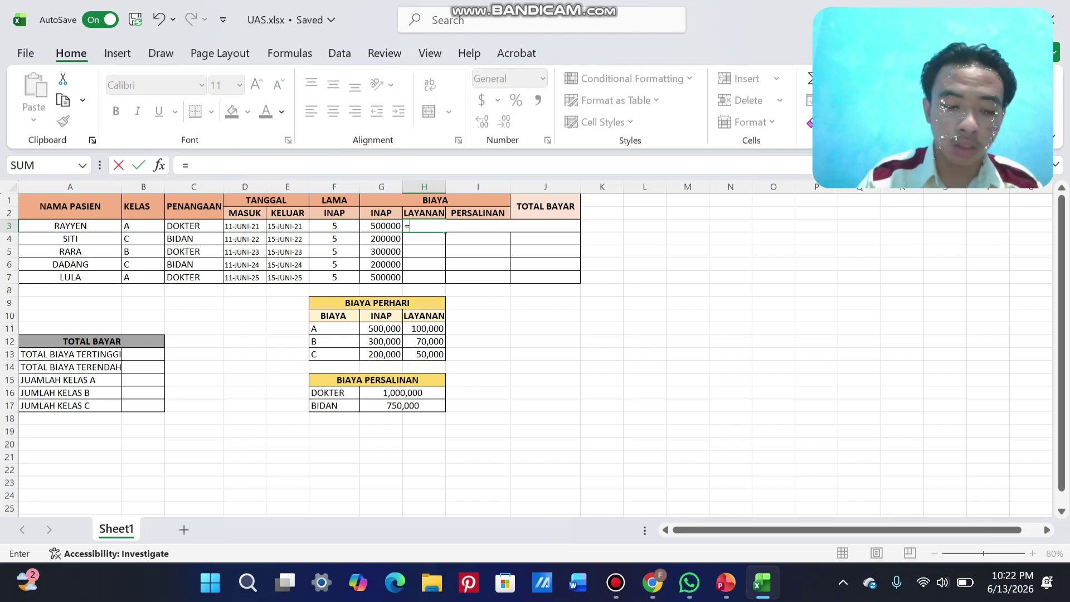
text(VL)
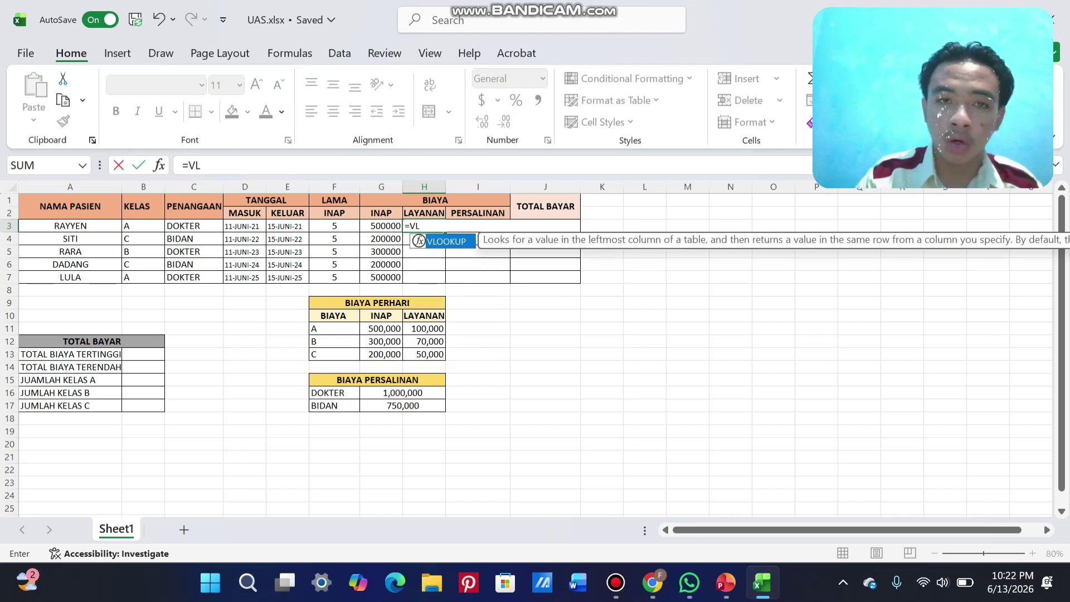
text(OOKUP)
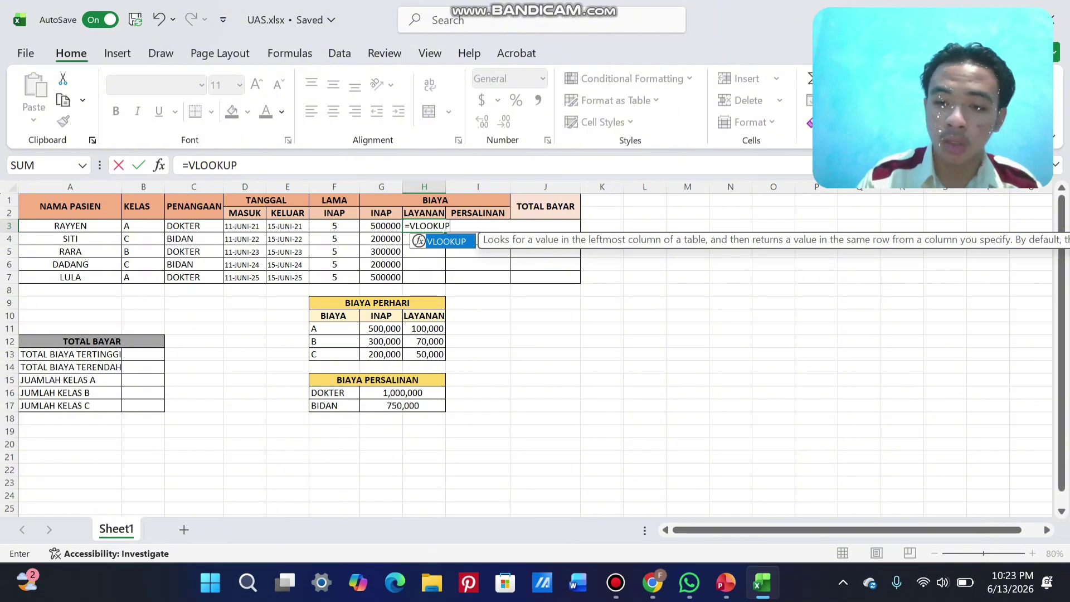
text(()
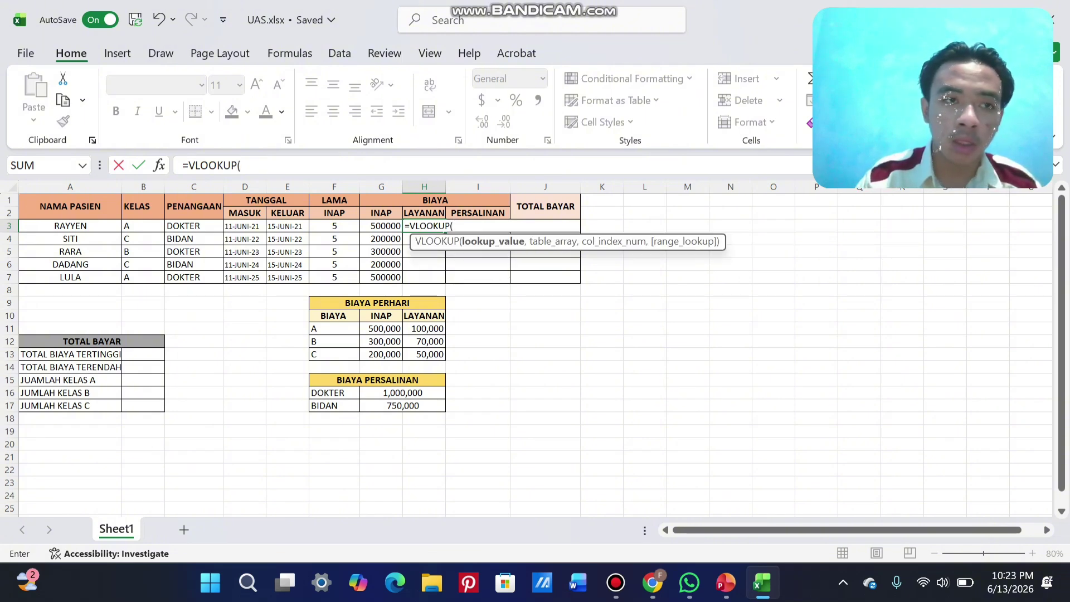
click(143, 227)
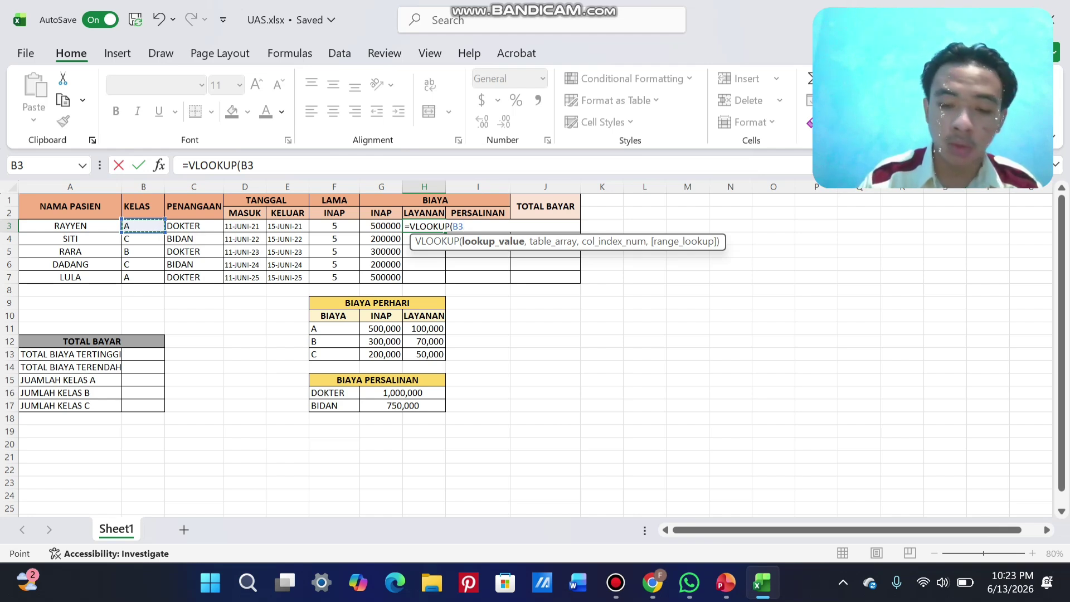
text(,)
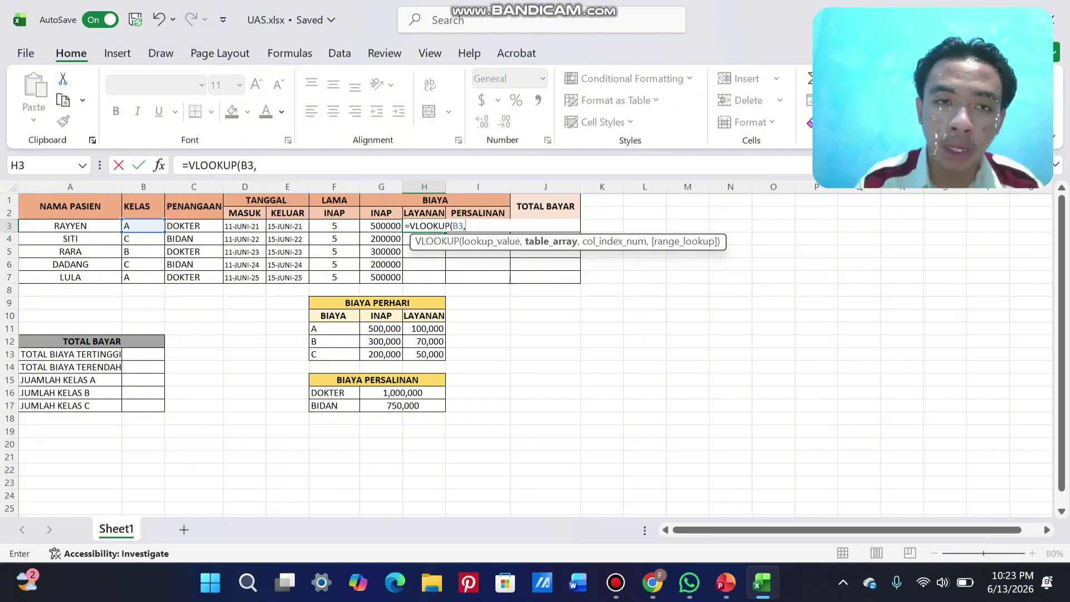
drag(377, 303, 424, 355)
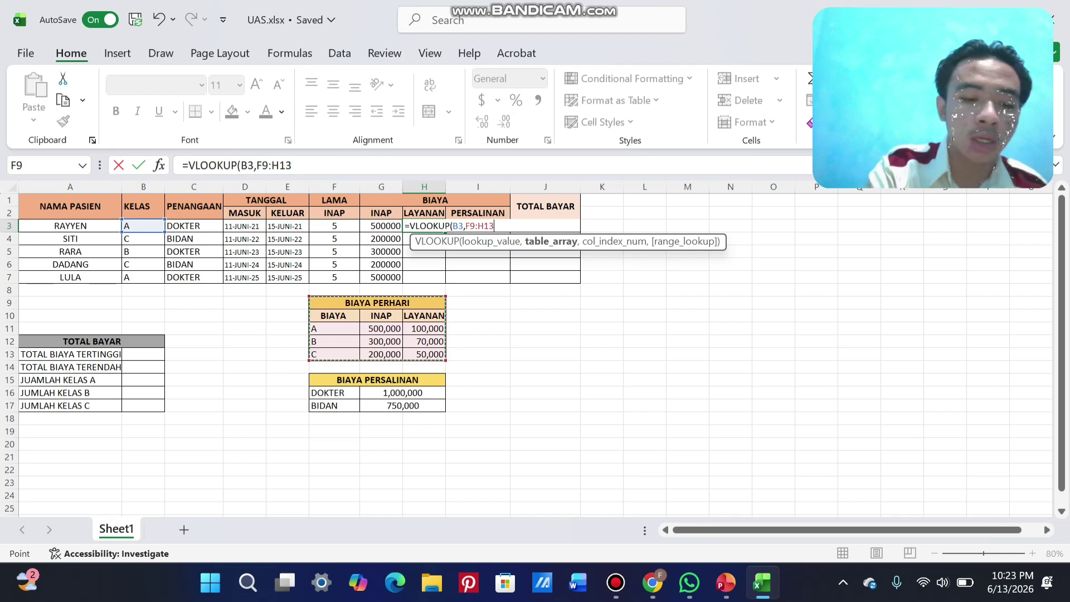
key(F4)
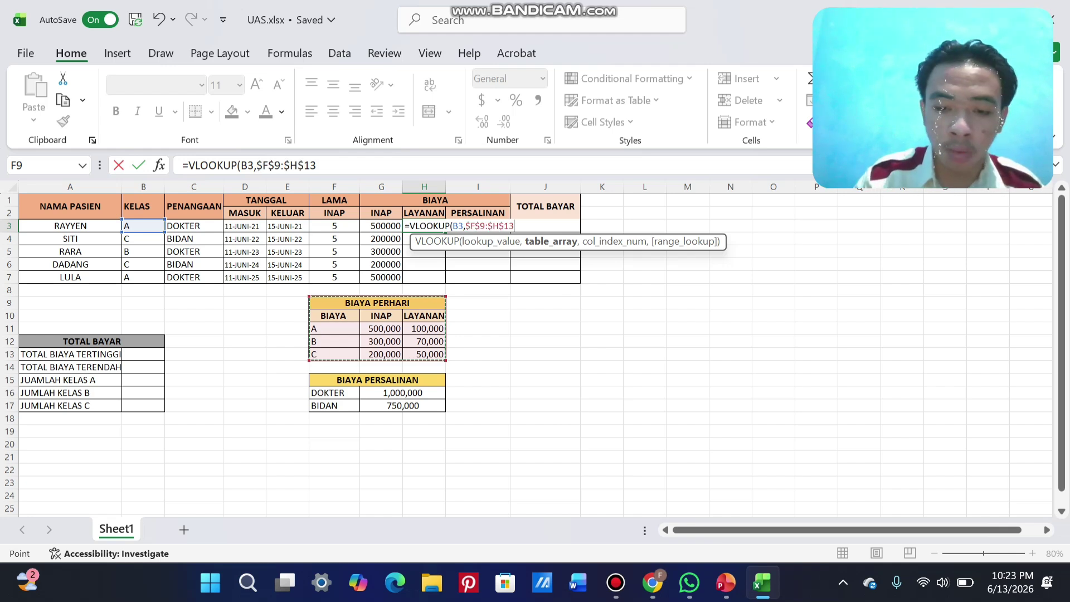
Step: Complete the H3 formula with column index 3 and FALSE for an exact match, and fill it down to H7
text(,)
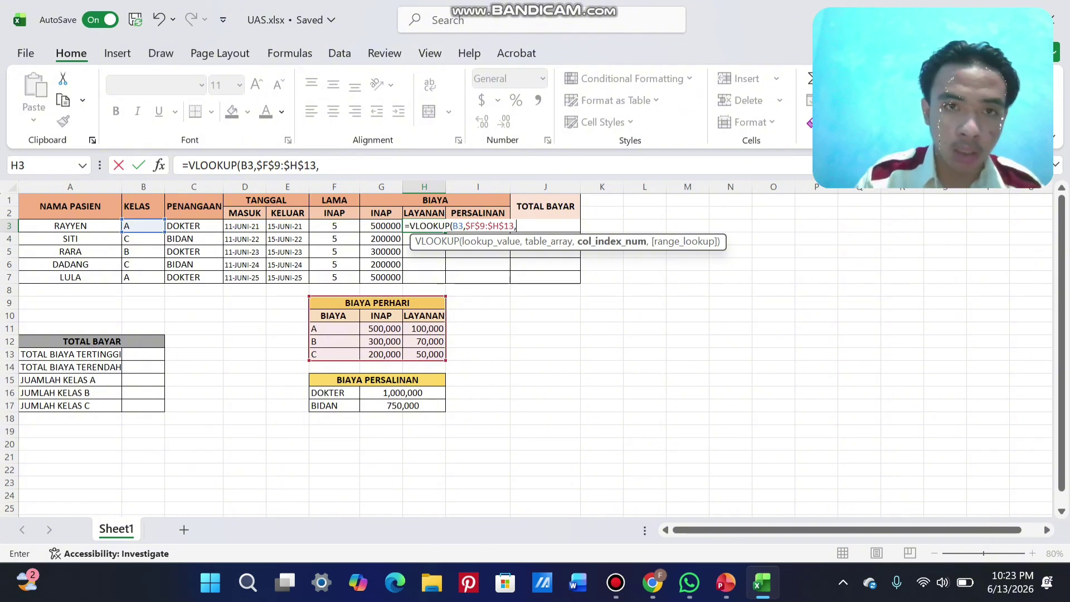
text(3)
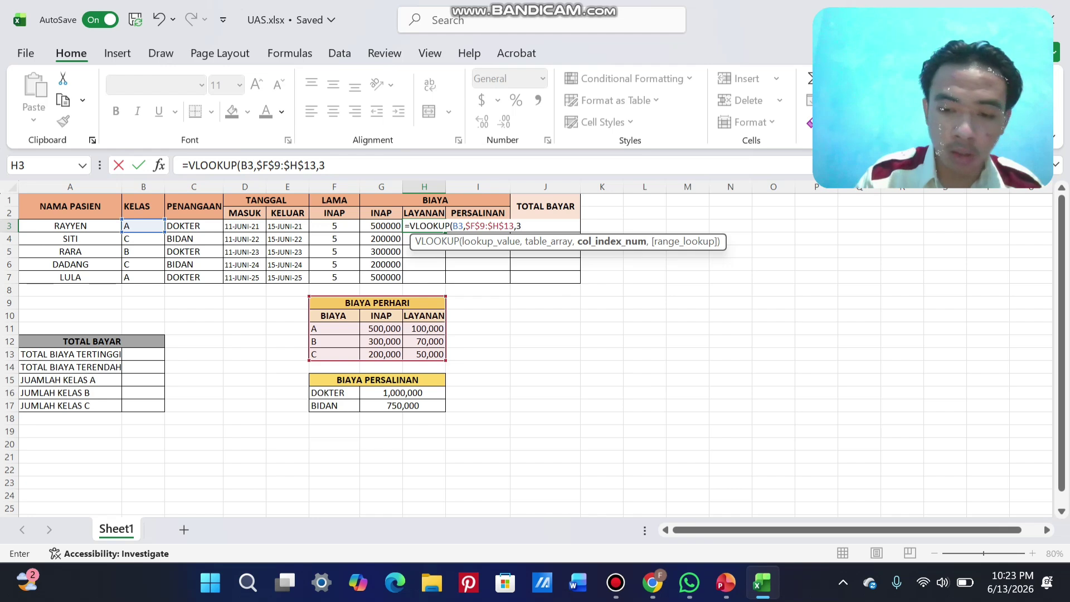
text(,)
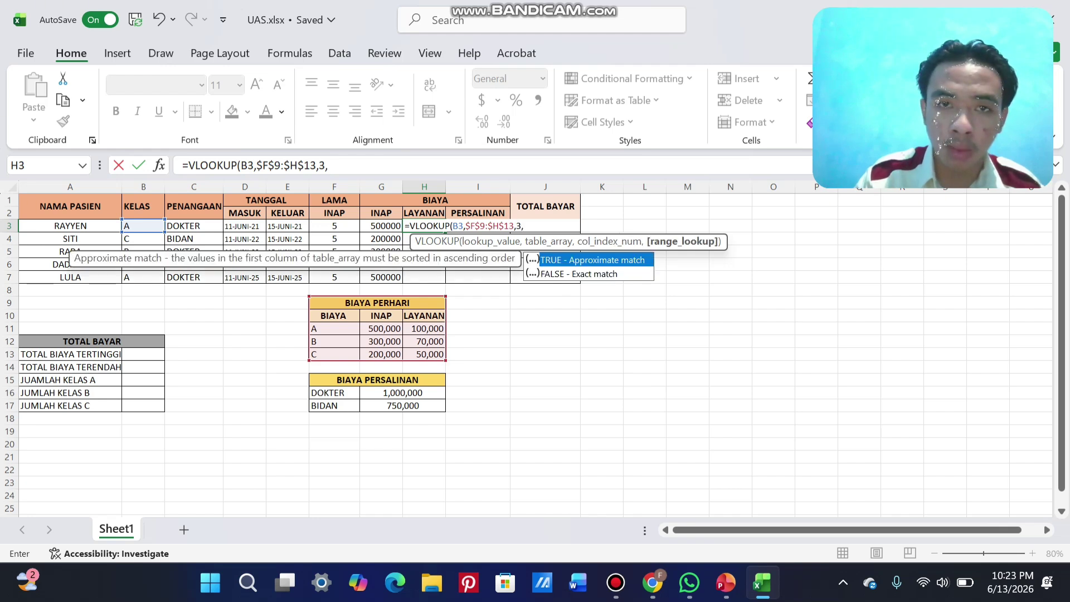
text(FALSE)
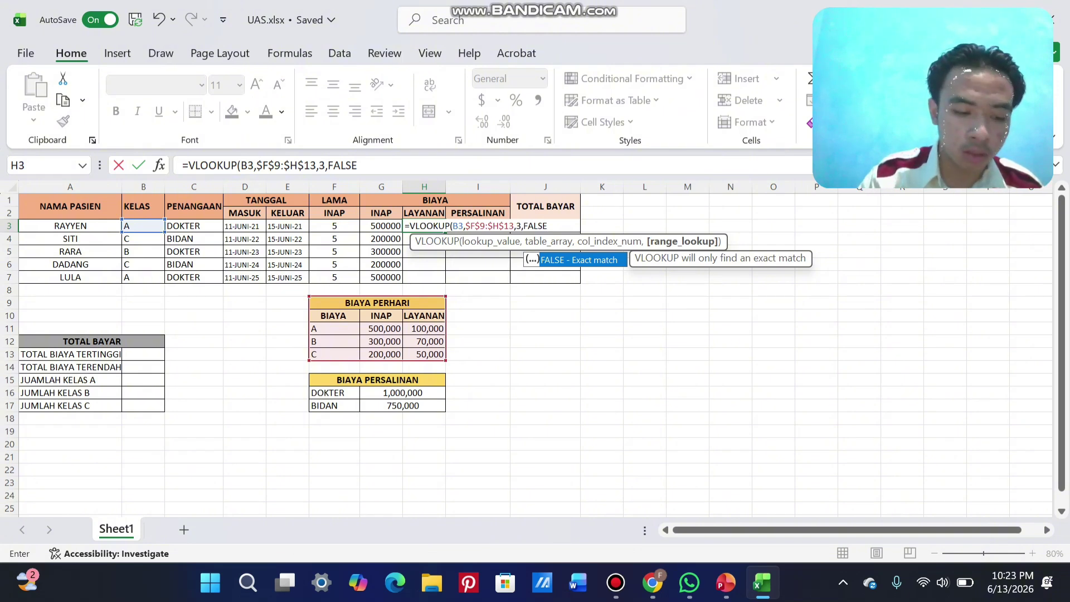
text())
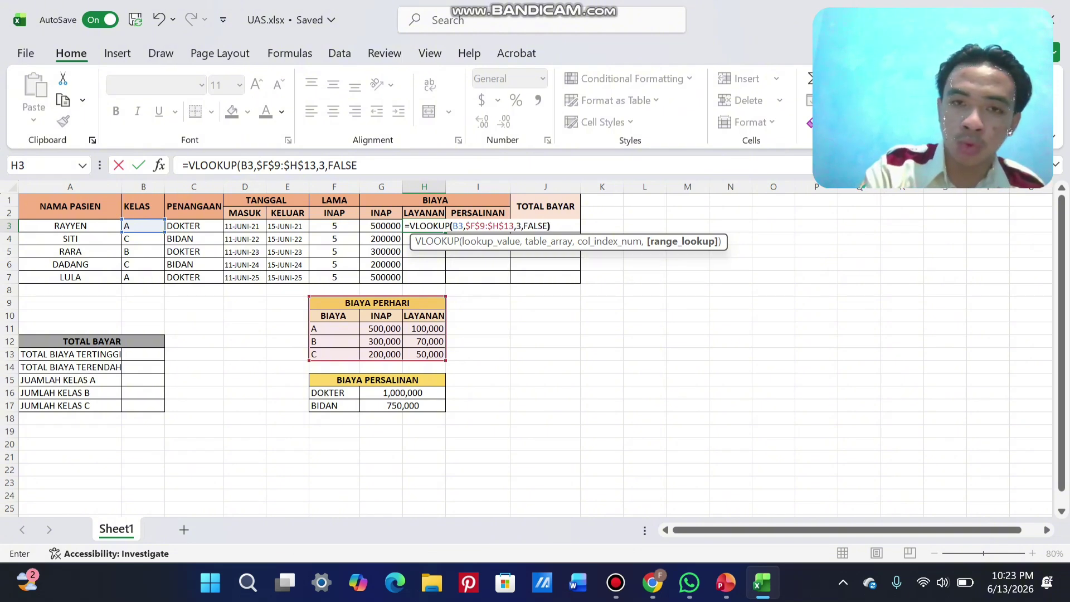
key(Return)
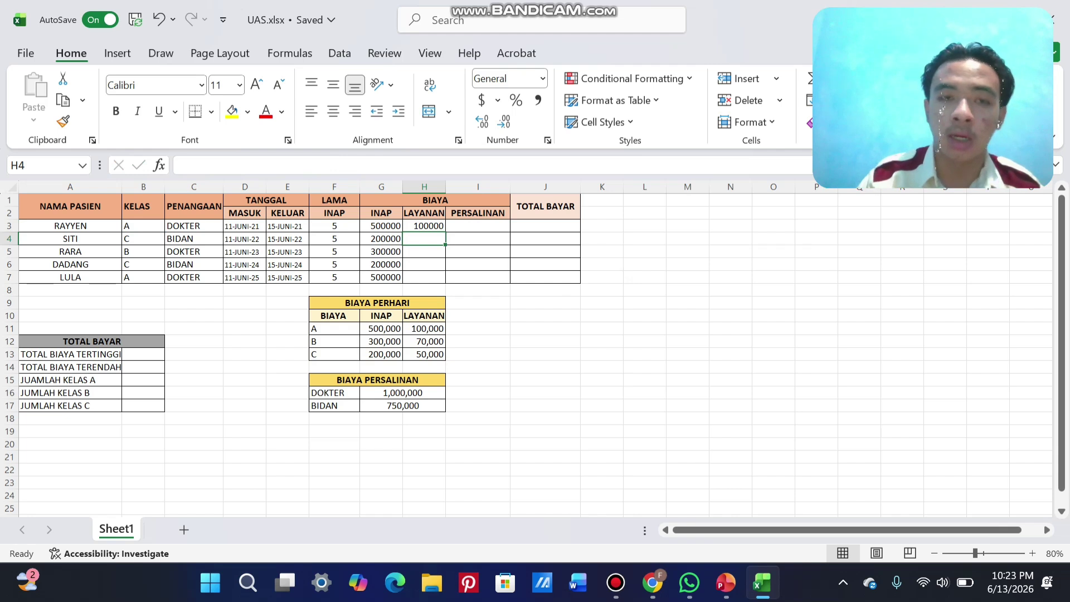
click(424, 226)
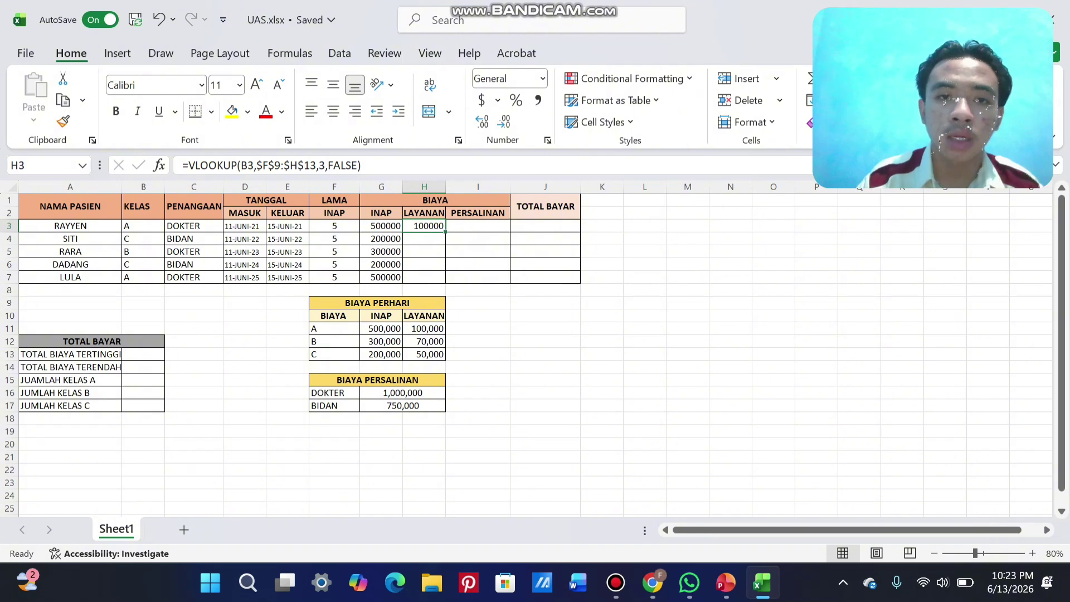
drag(446, 232, 441, 279)
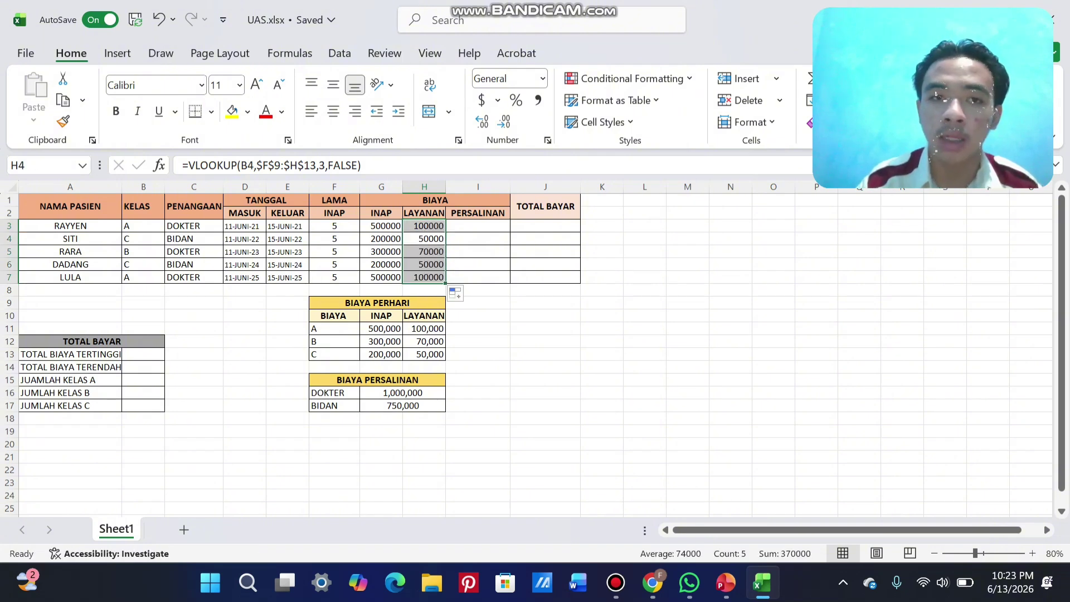
Step: Begin a VLOOKUP formula in I3, the first cell of the PERSALINAN column, with C3 as the lookup value
click(478, 226)
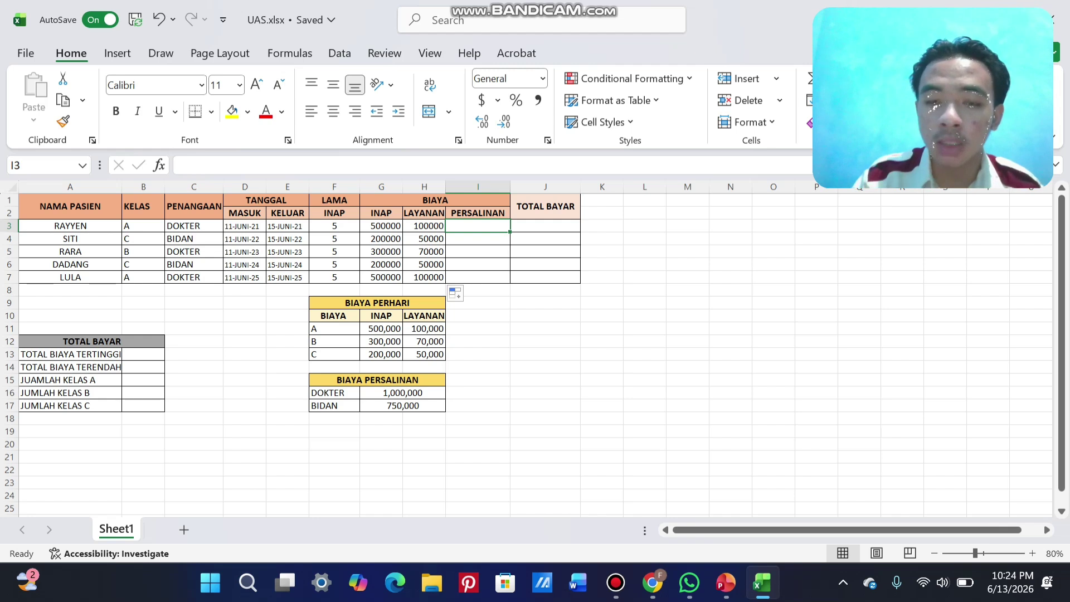
text(=VLOOKUP)
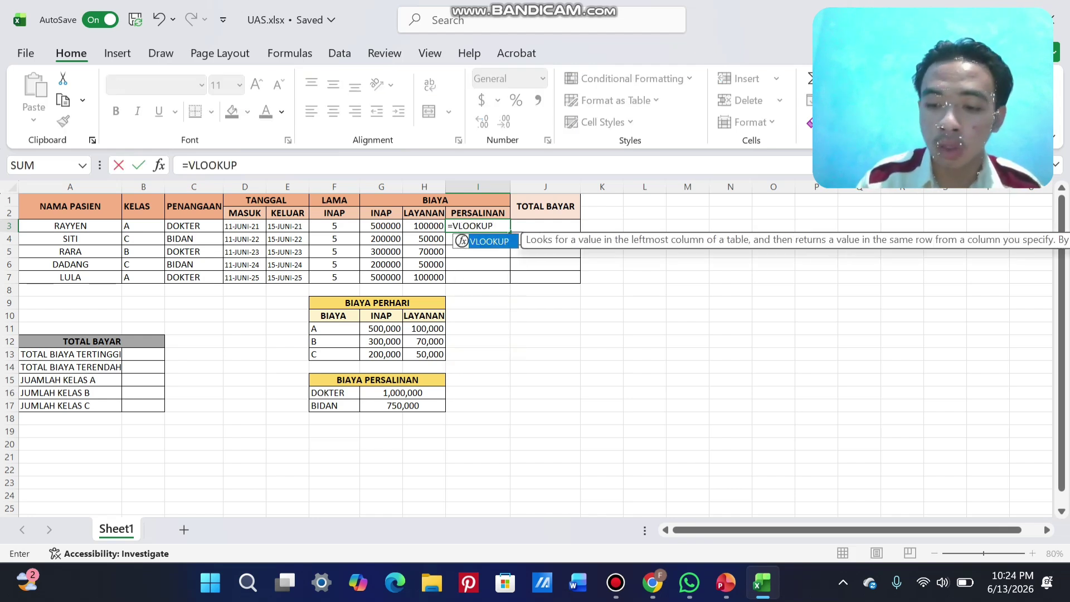
text(()
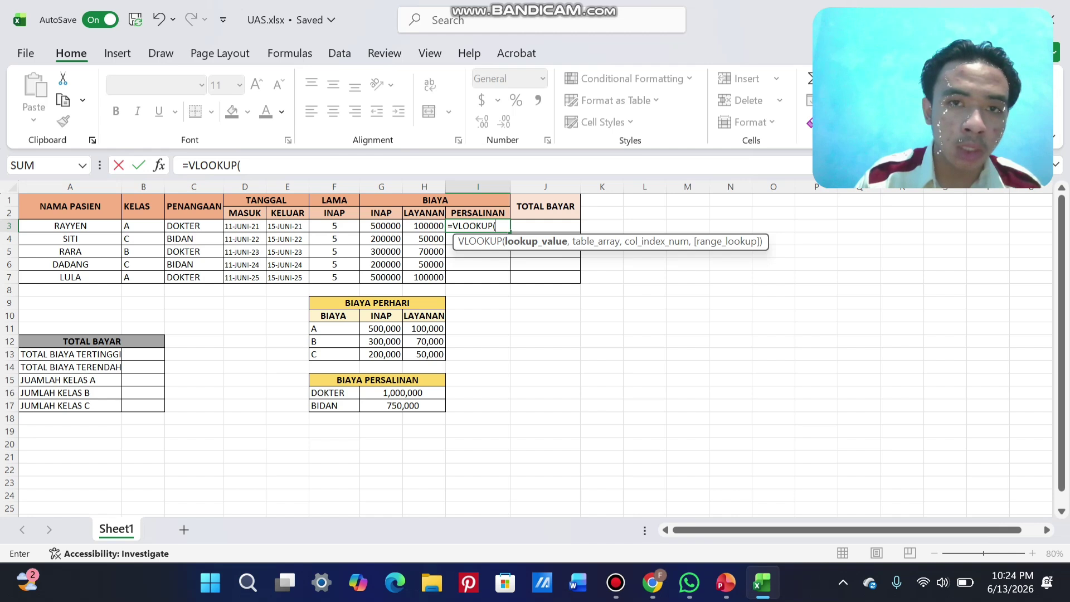
click(194, 226)
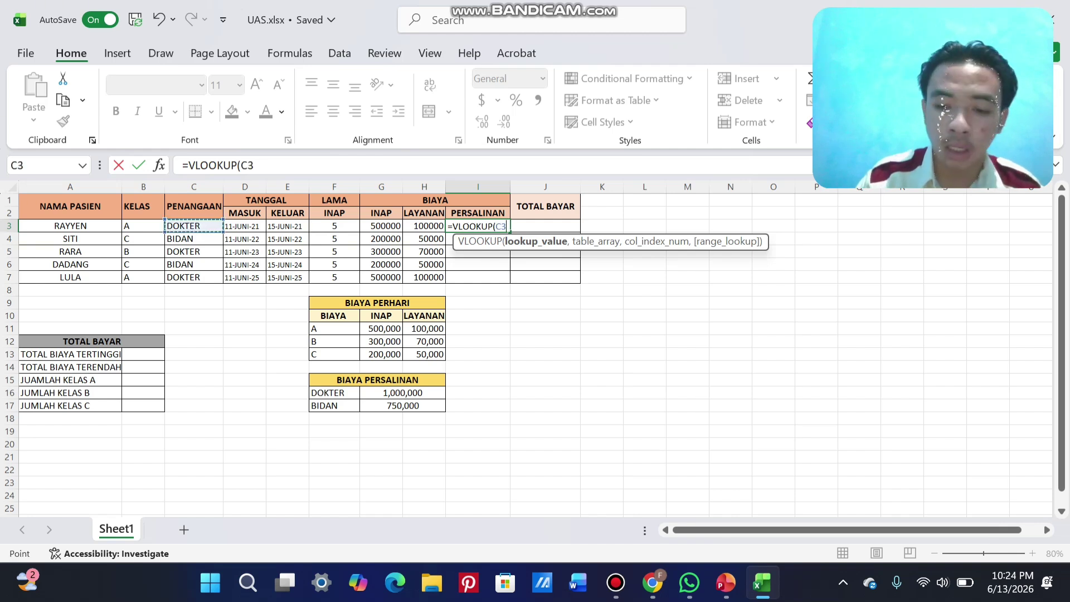
text(,)
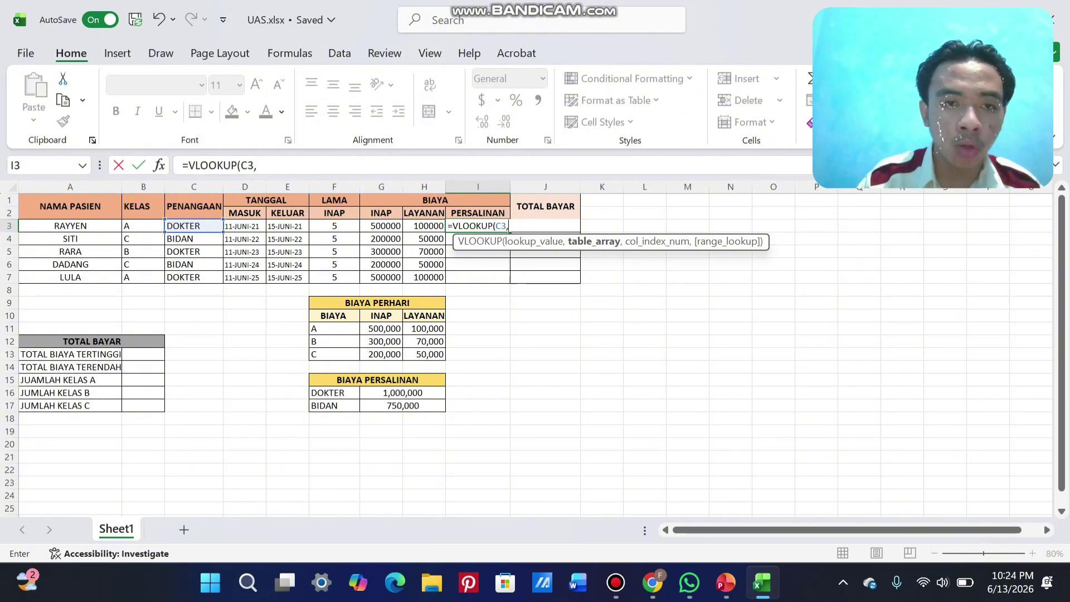
drag(287, 379, 438, 409)
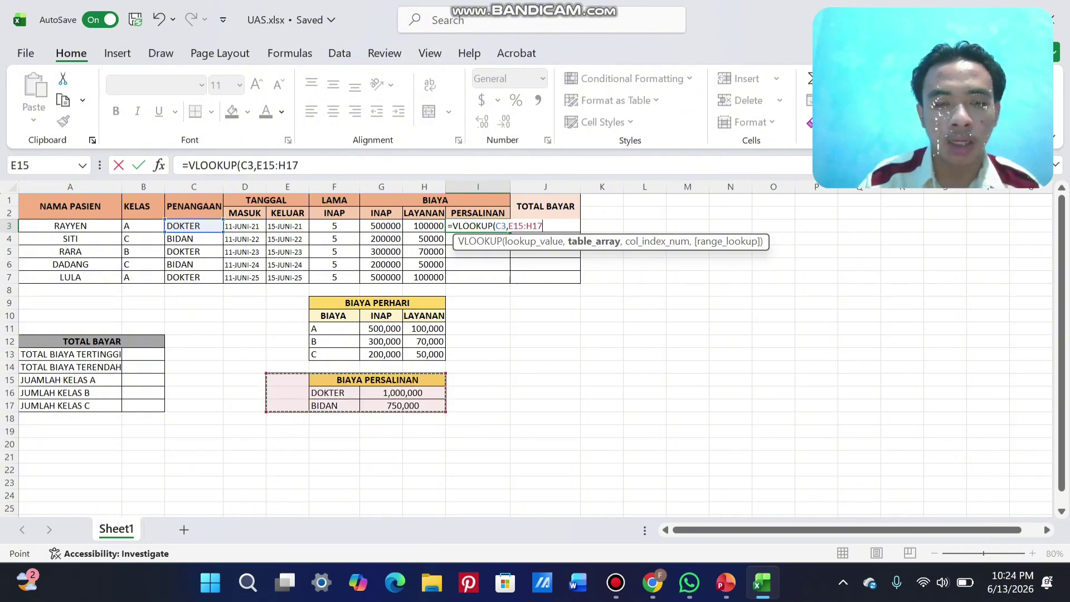
click(245, 329)
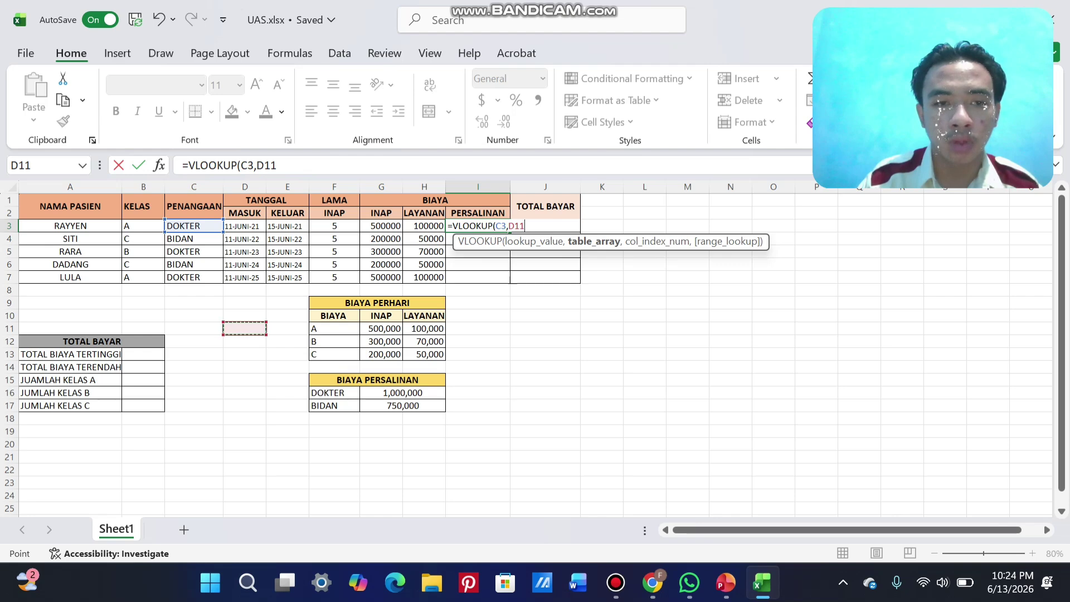
click(334, 380)
drag(334, 386, 334, 385)
key(Return)
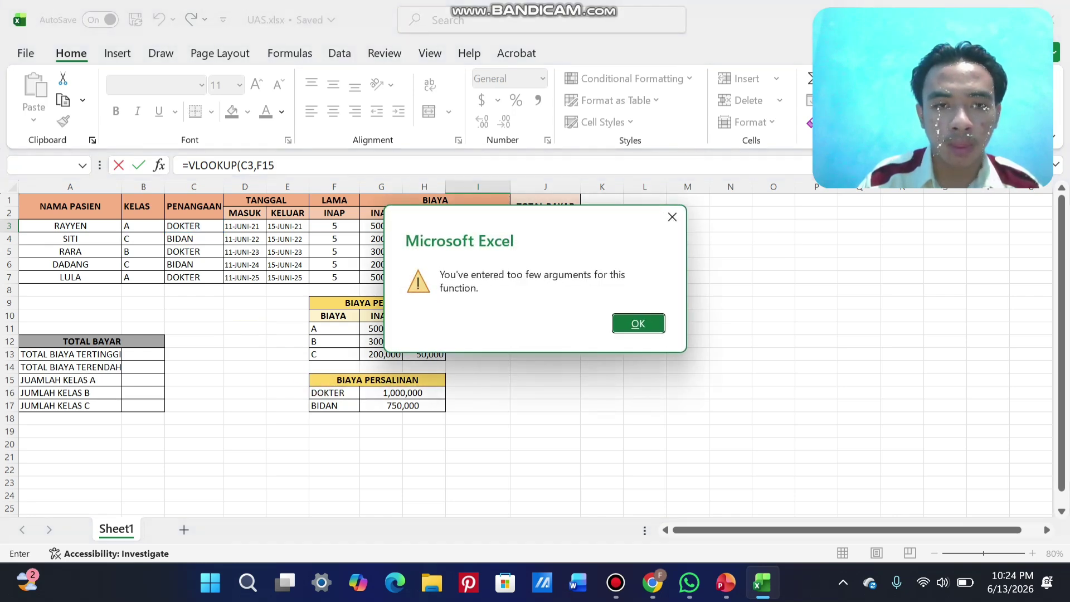
key(Return)
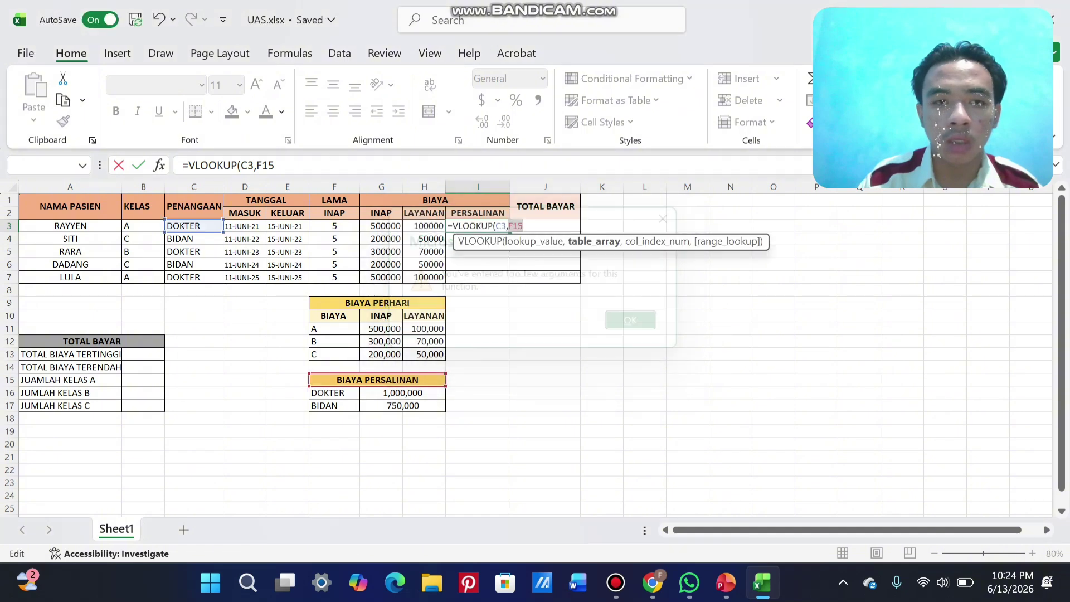
click(478, 367)
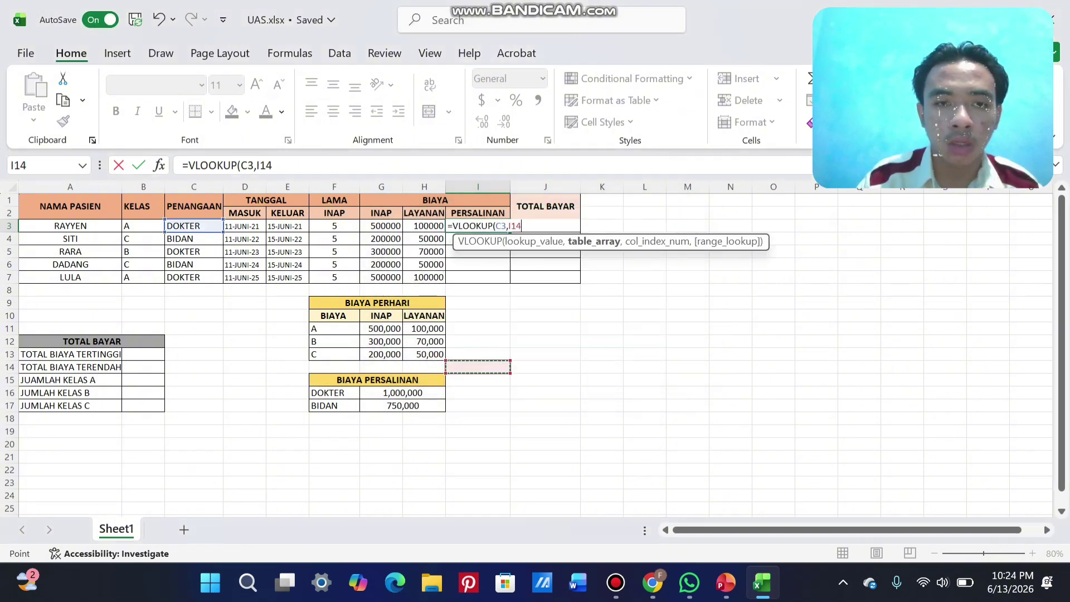
click(377, 380)
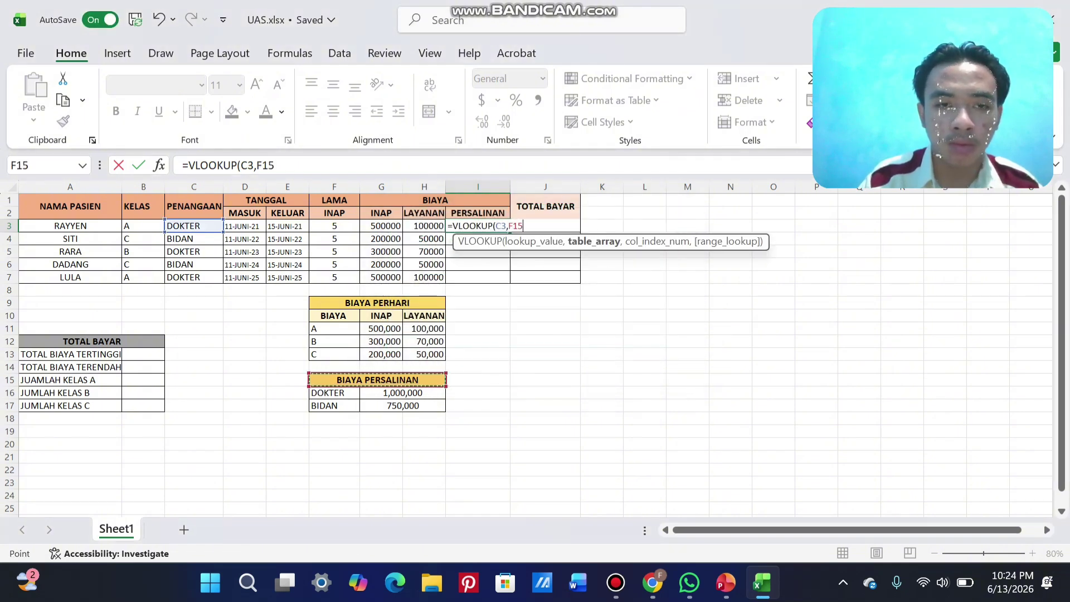
key(BackSpace)
key(BackSpace)
key(BackSpace)
text(G16)
drag(385, 393, 335, 381)
key(Return)
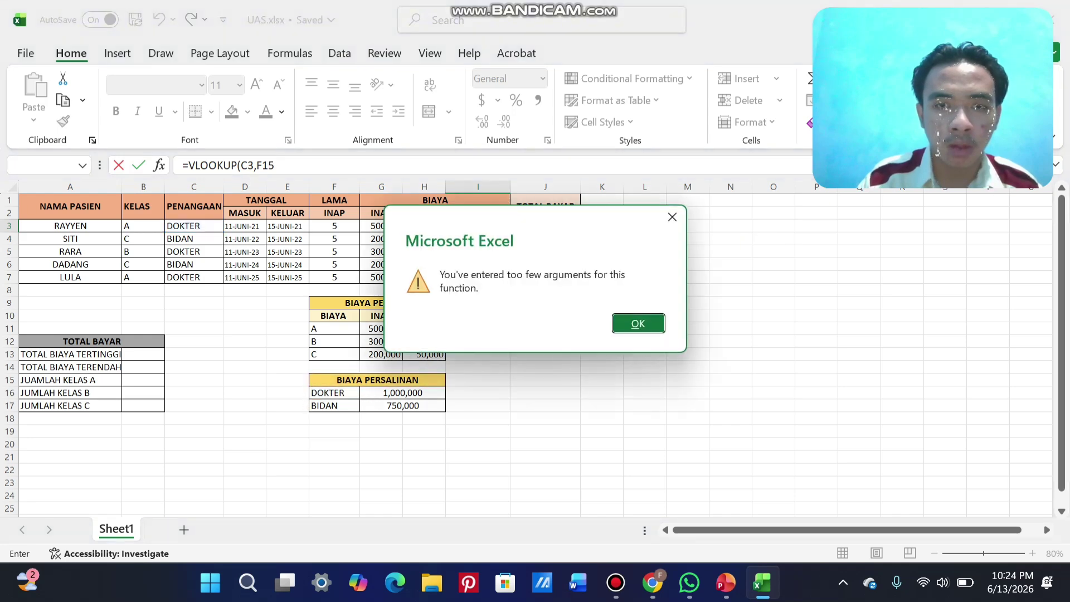
click(672, 217)
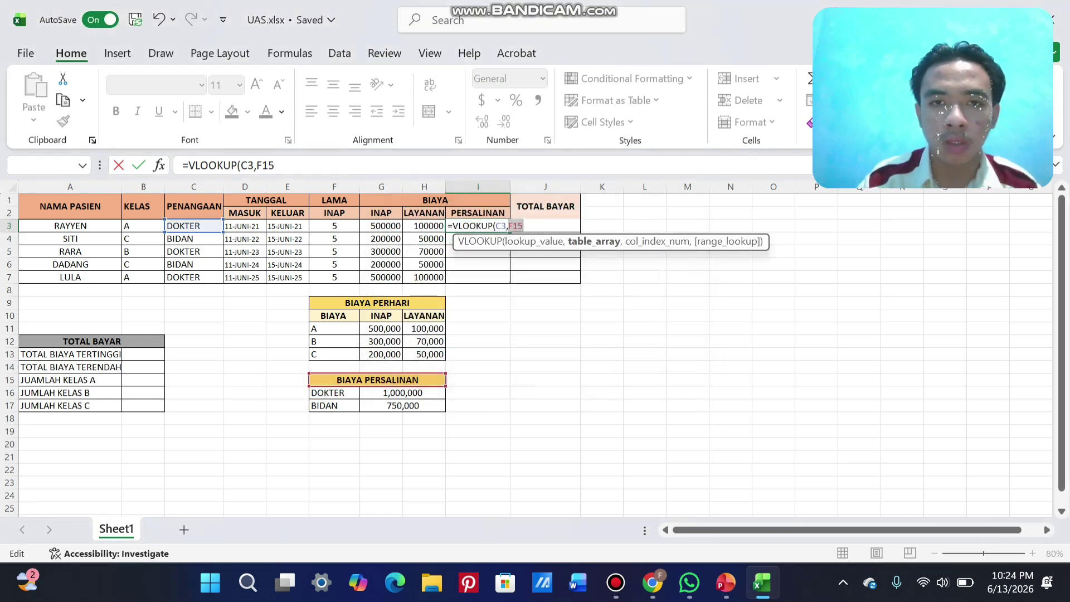
key(BackSpace)
key(BackSpace)
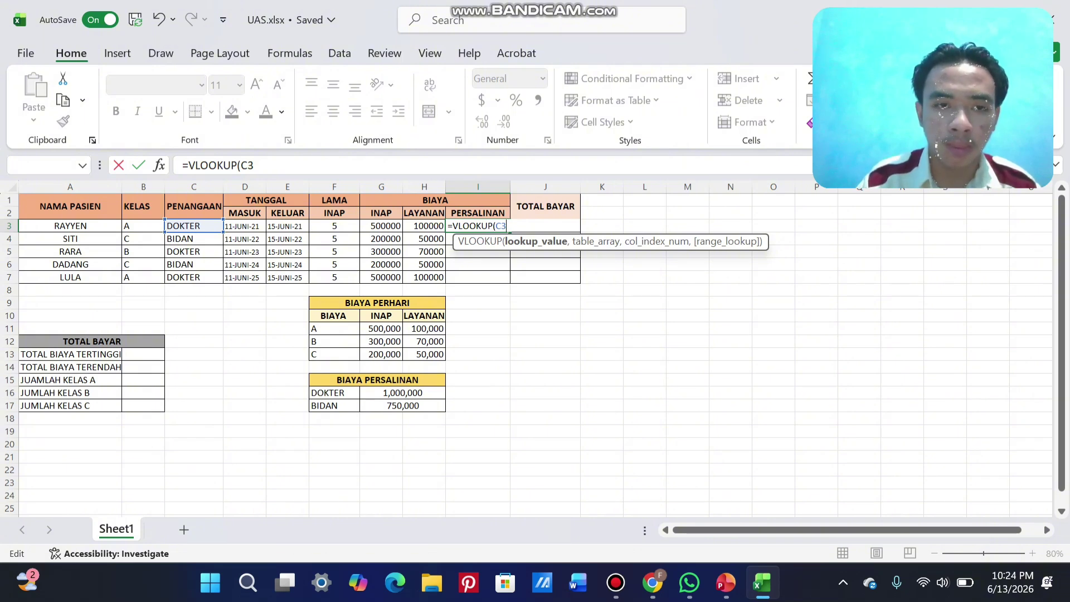
key(Return)
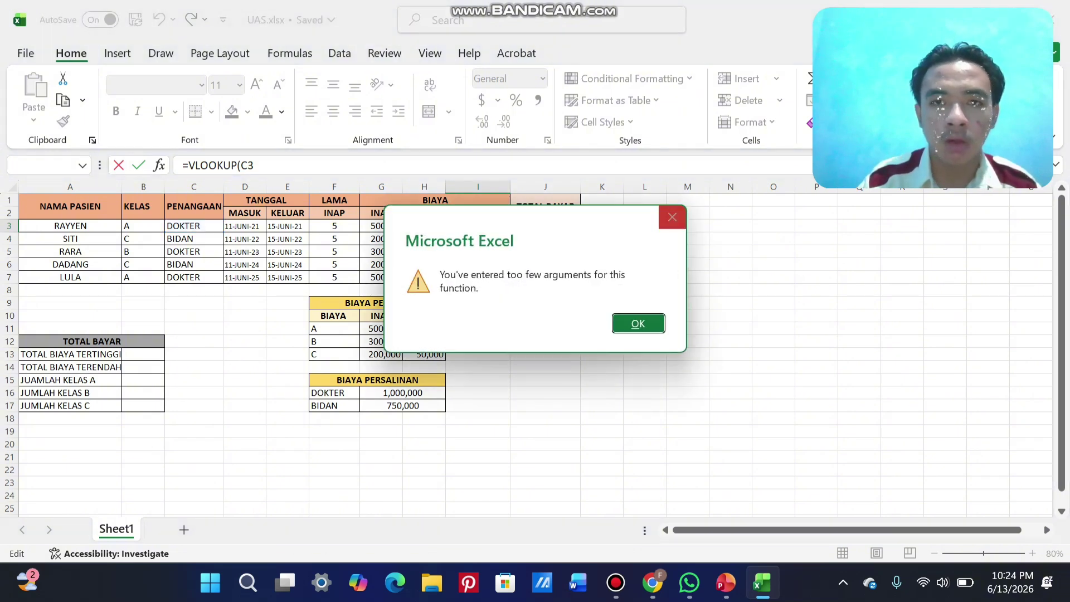
click(672, 217)
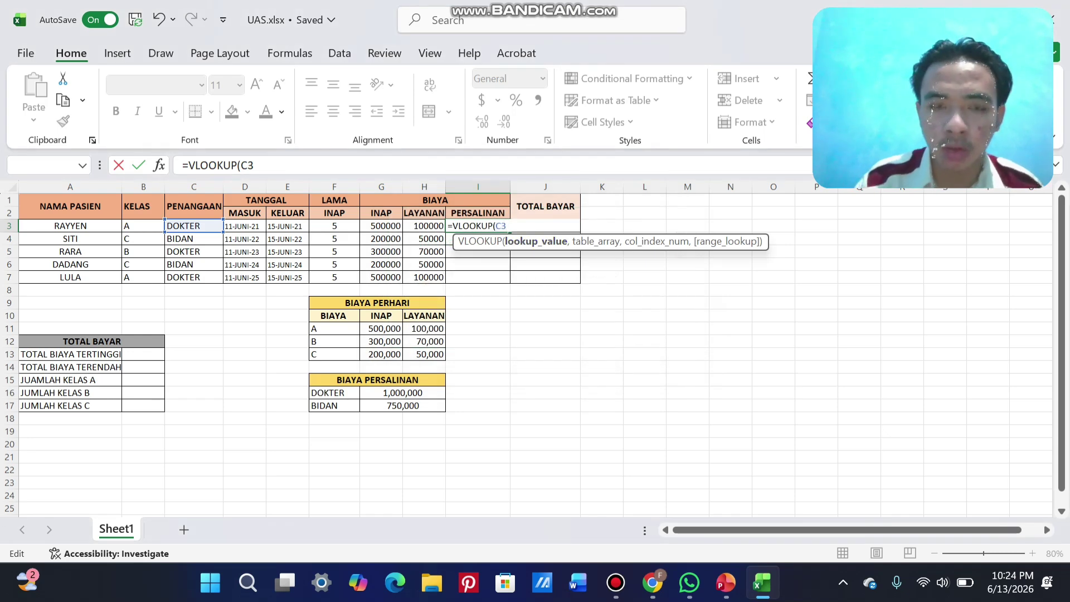
Step: Set the table array of the I3 VLOOKUP to the BIAYA PERSALINAN table as the absolute range $F$15:$H$17
text(,)
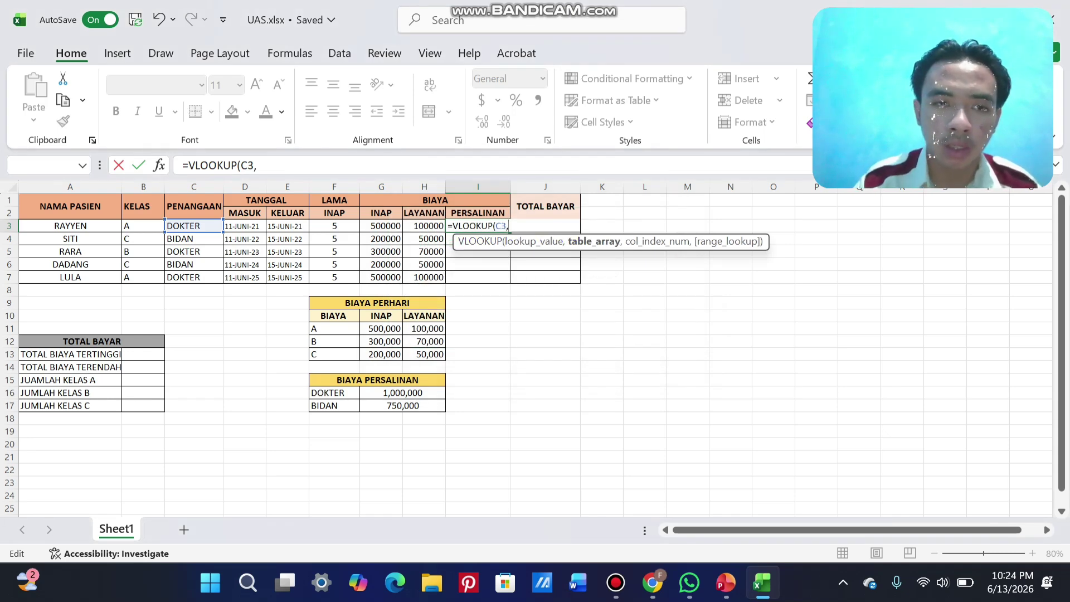
drag(335, 380, 442, 409)
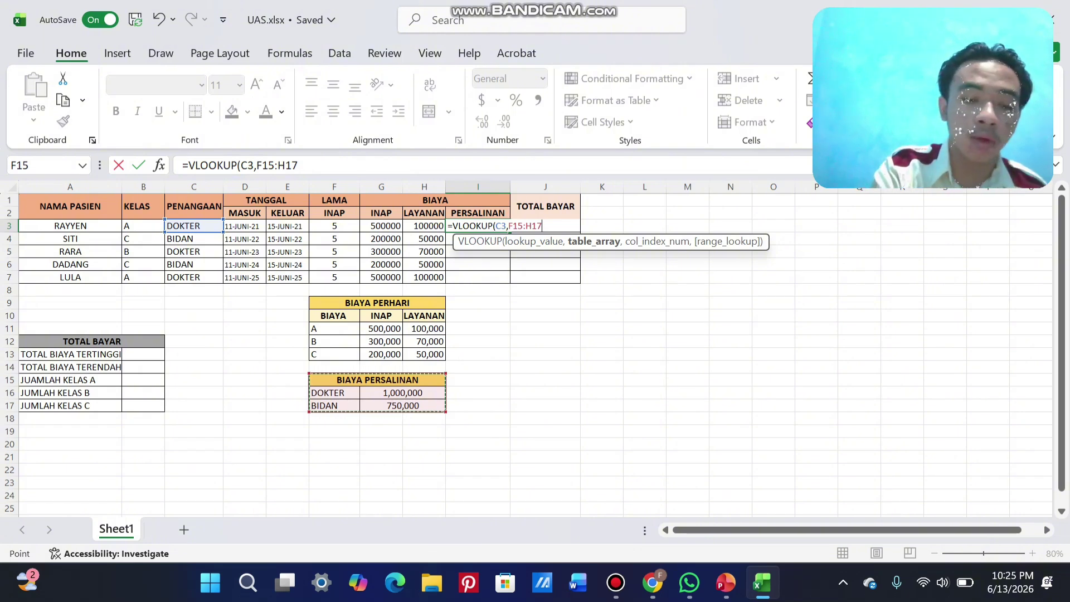
key(F4)
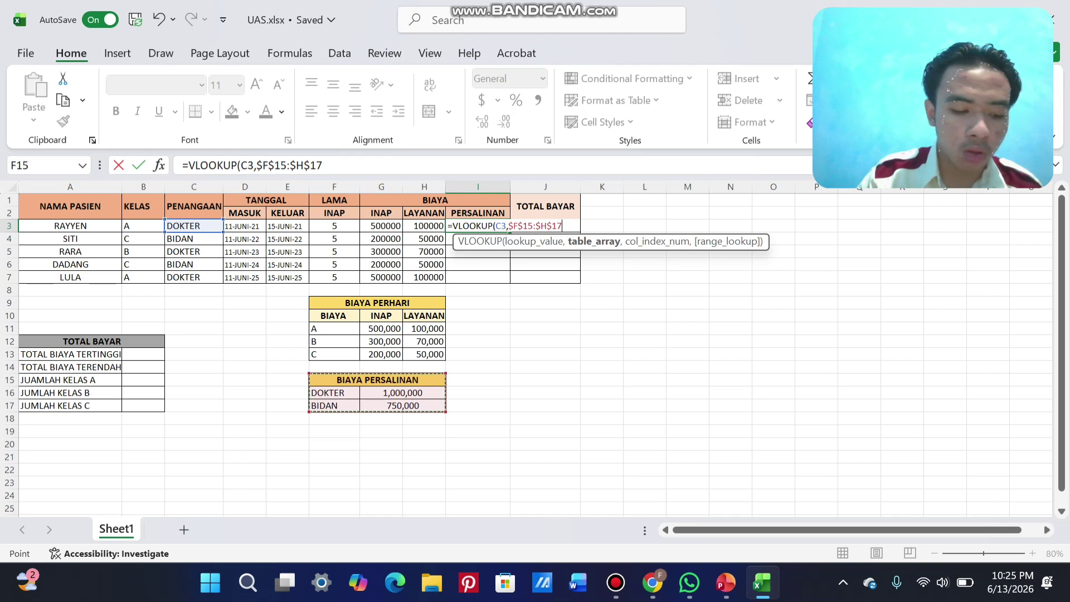
text(,)
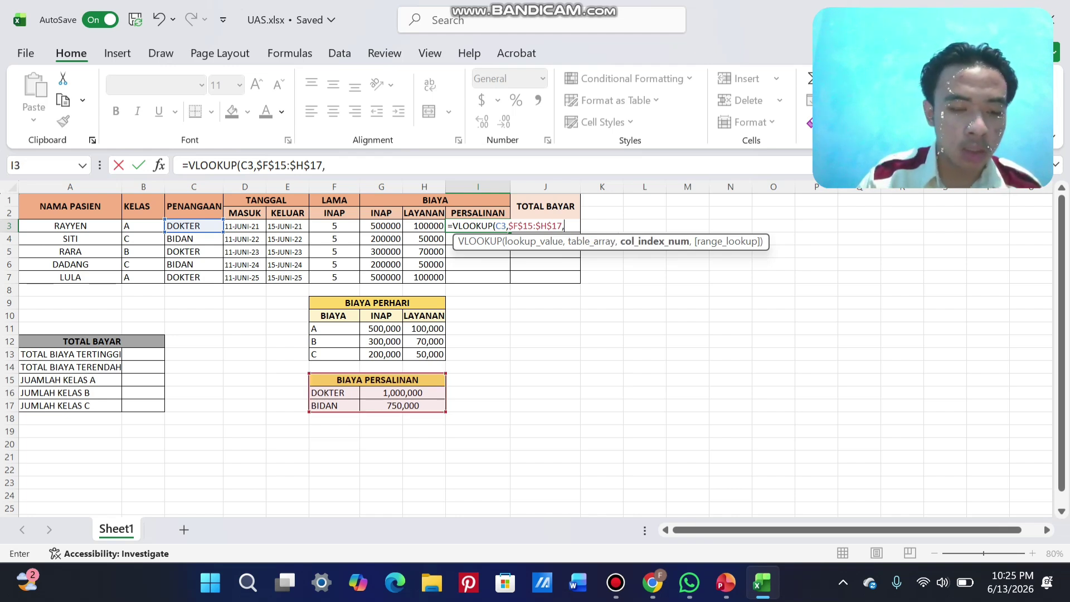
Step: Complete the I3 formula with column index 2 and FALSE for an exact match, and fill it down to I7
text(2)
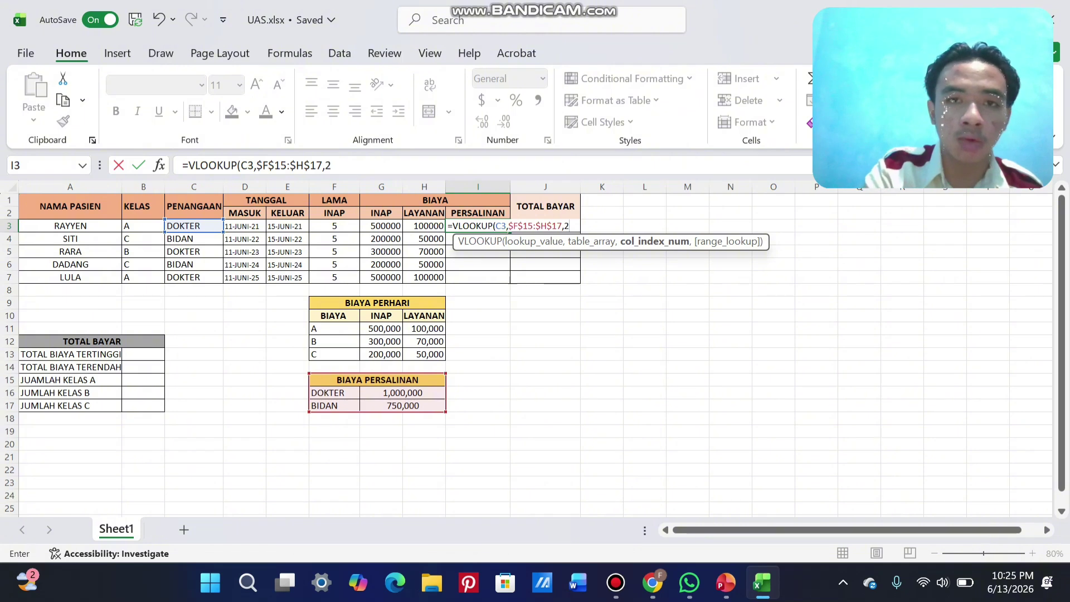
text(,)
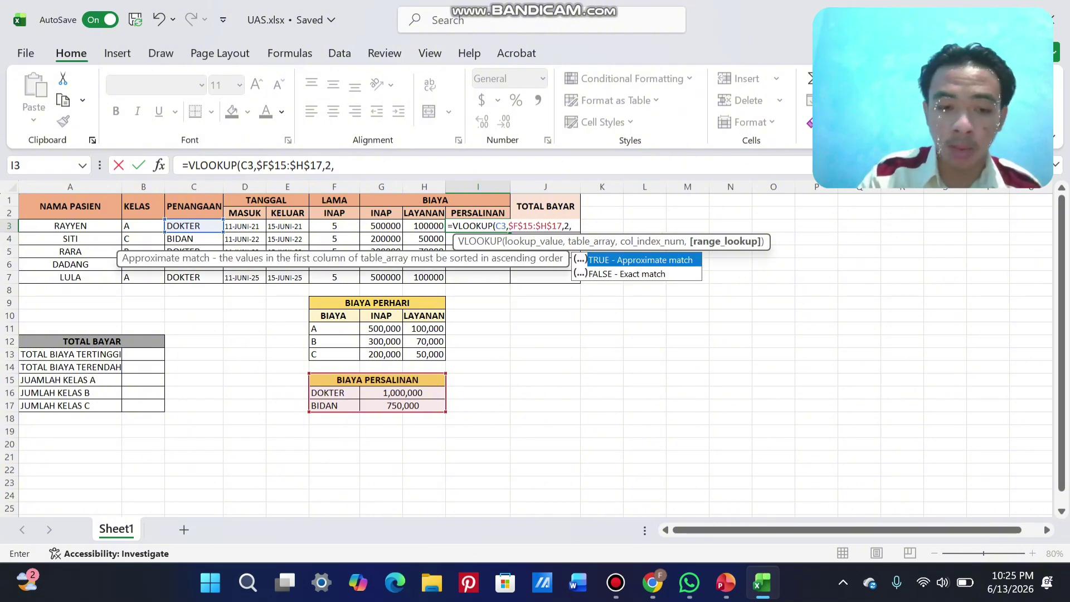
text(FALSE)
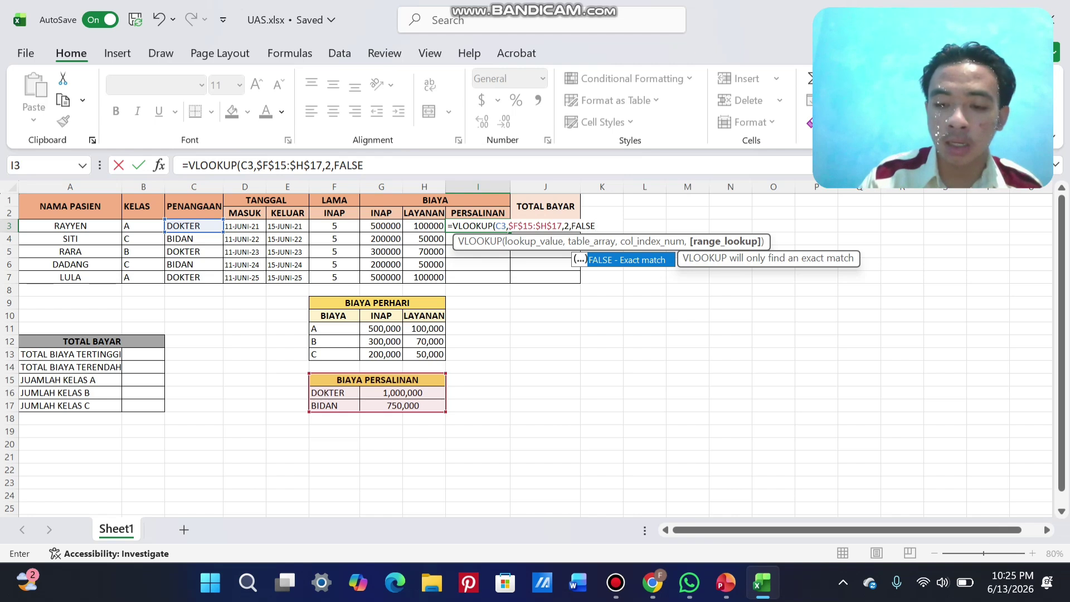
text())
key(Return)
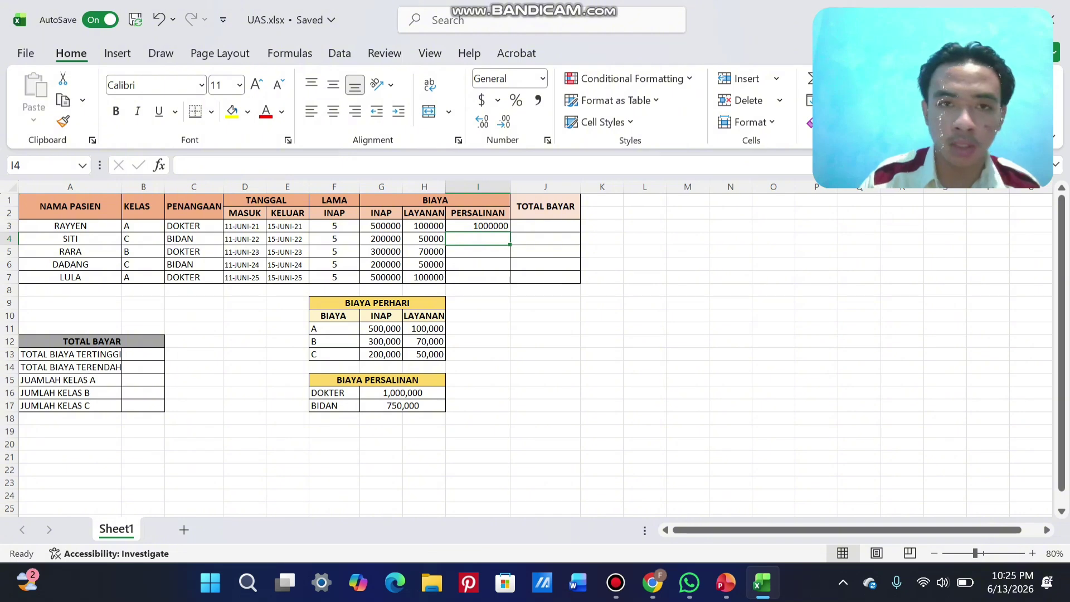
click(478, 225)
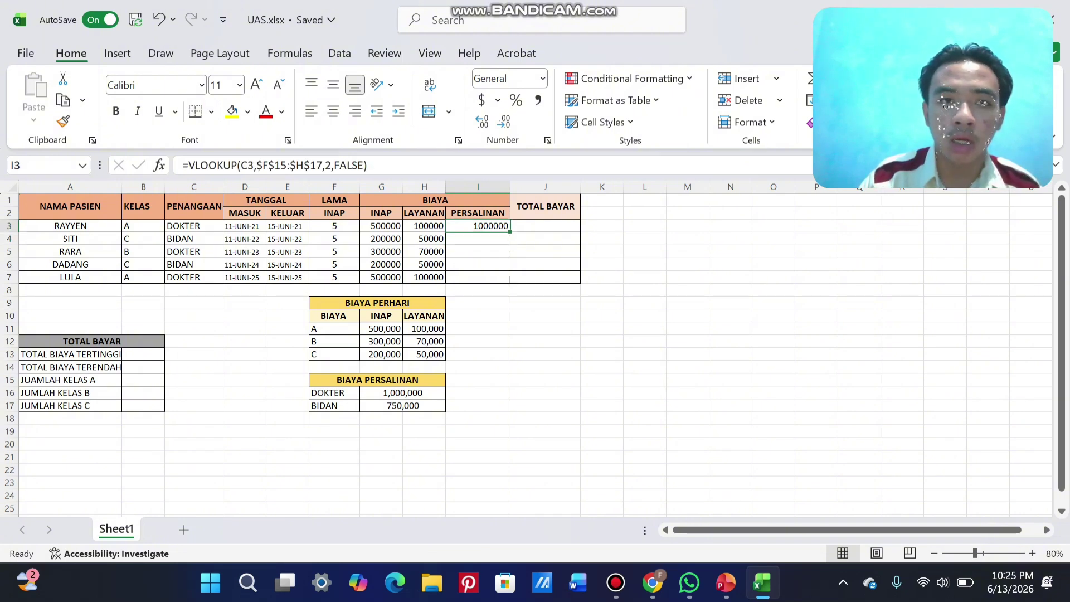
drag(510, 232, 509, 281)
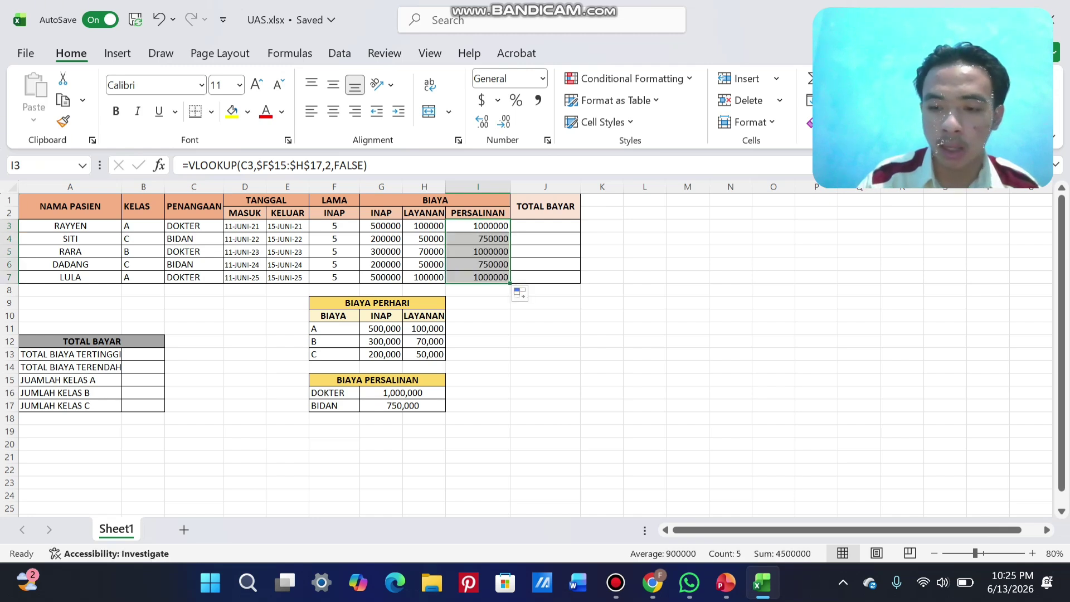
key(Return)
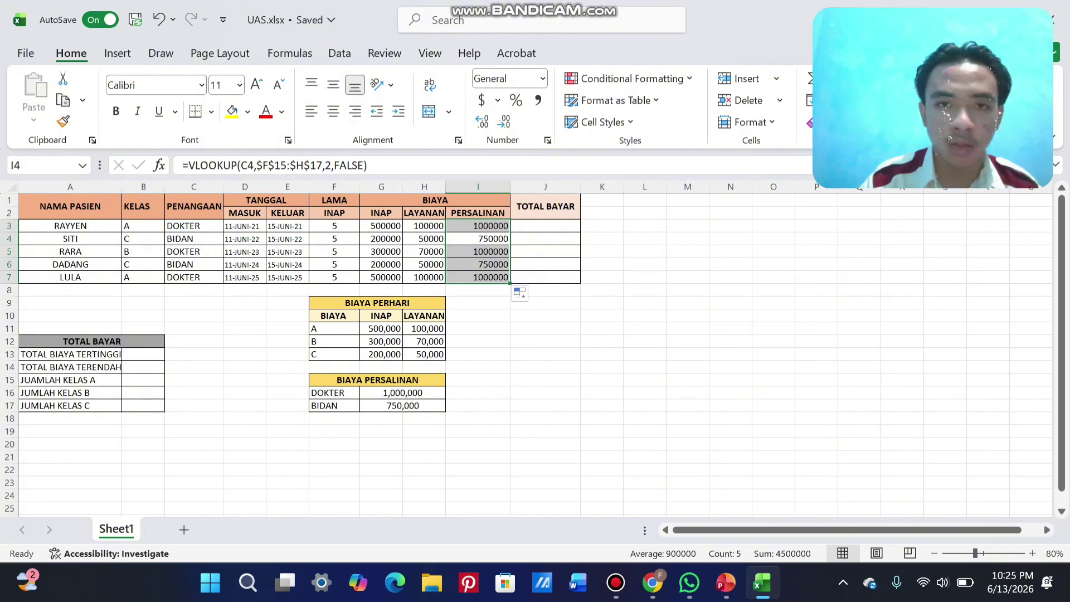
Step: Begin a SUM formula in J3, the first cell of the TOTAL BAYAR column, with the range G3:H3
click(545, 225)
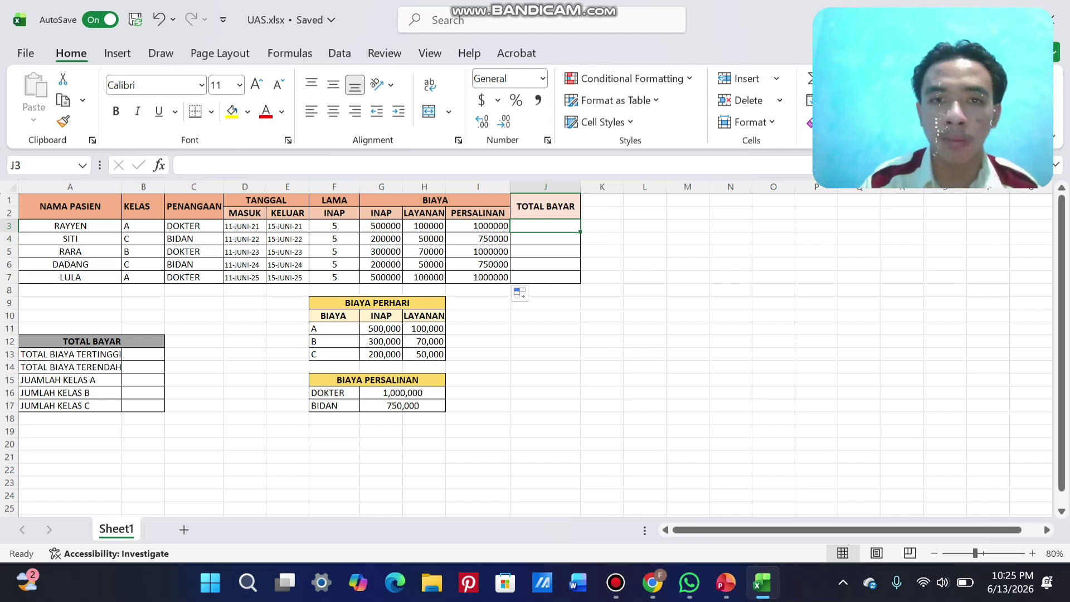
text(=)
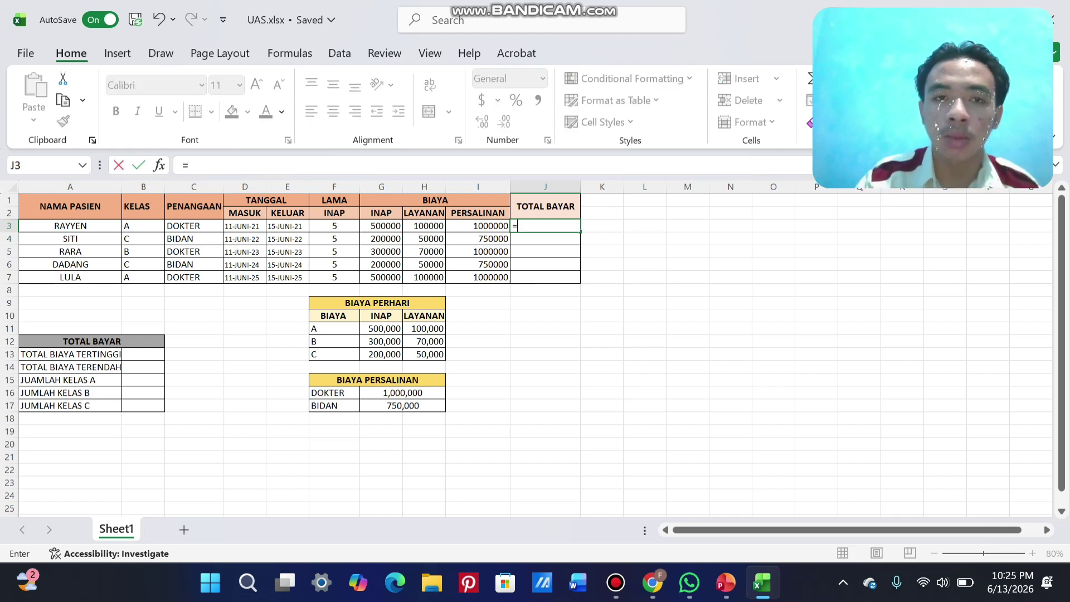
text(S)
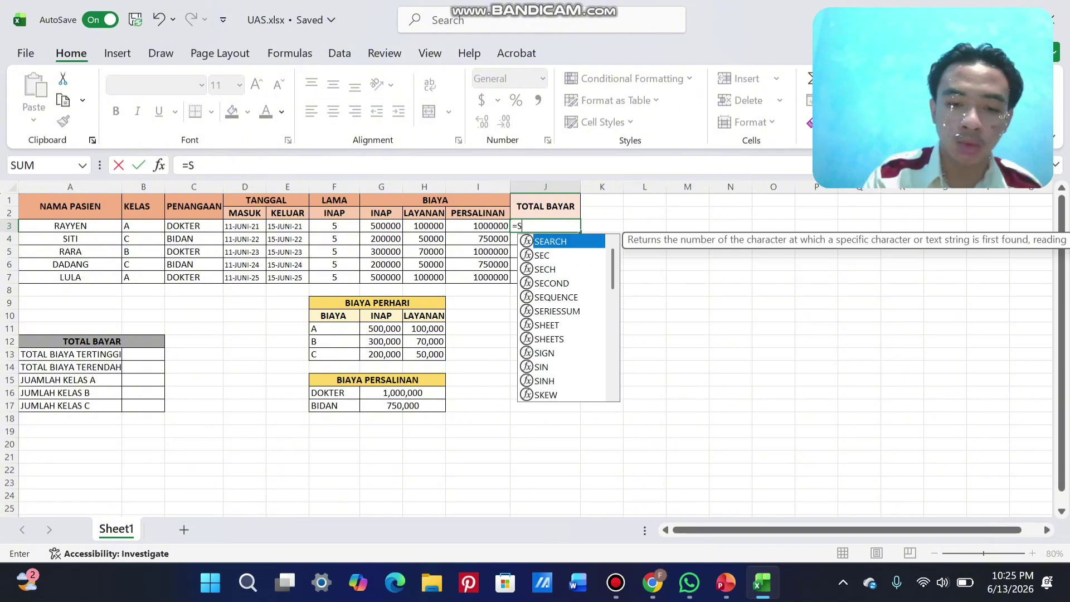
text(UM)
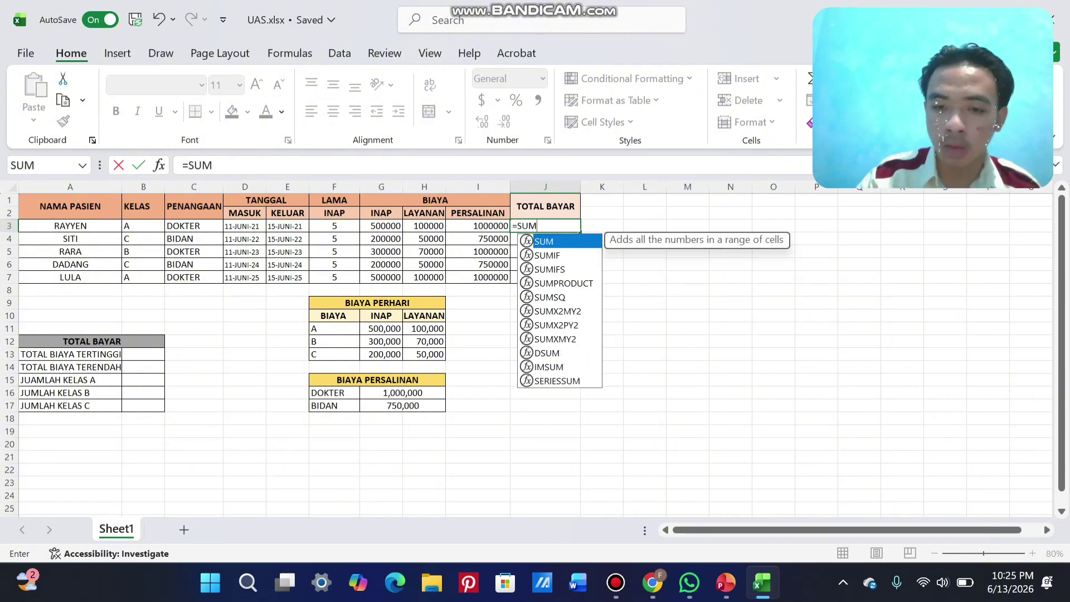
text(()
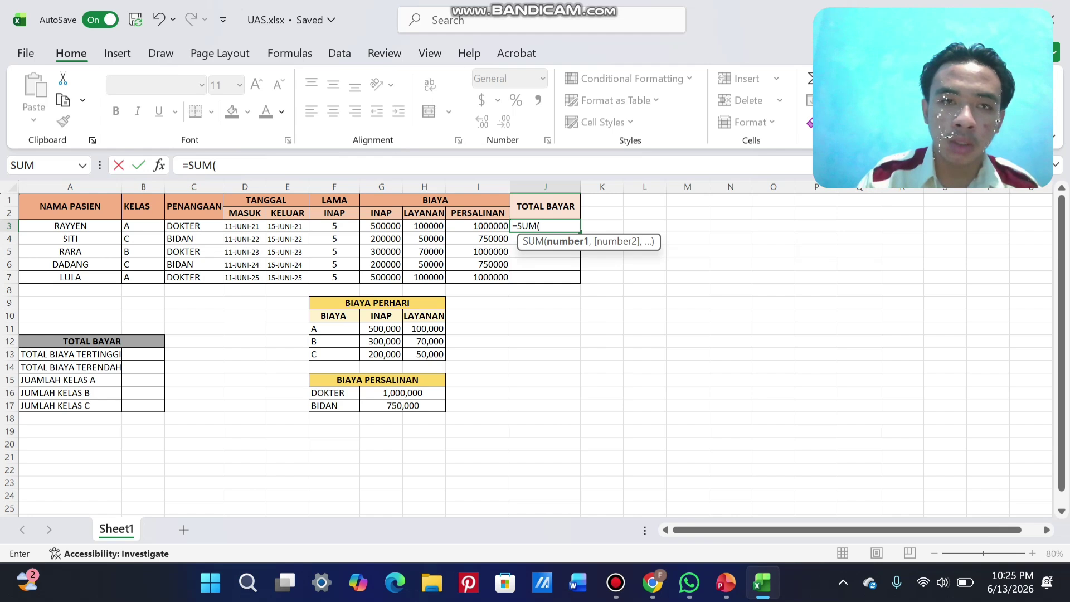
click(382, 227)
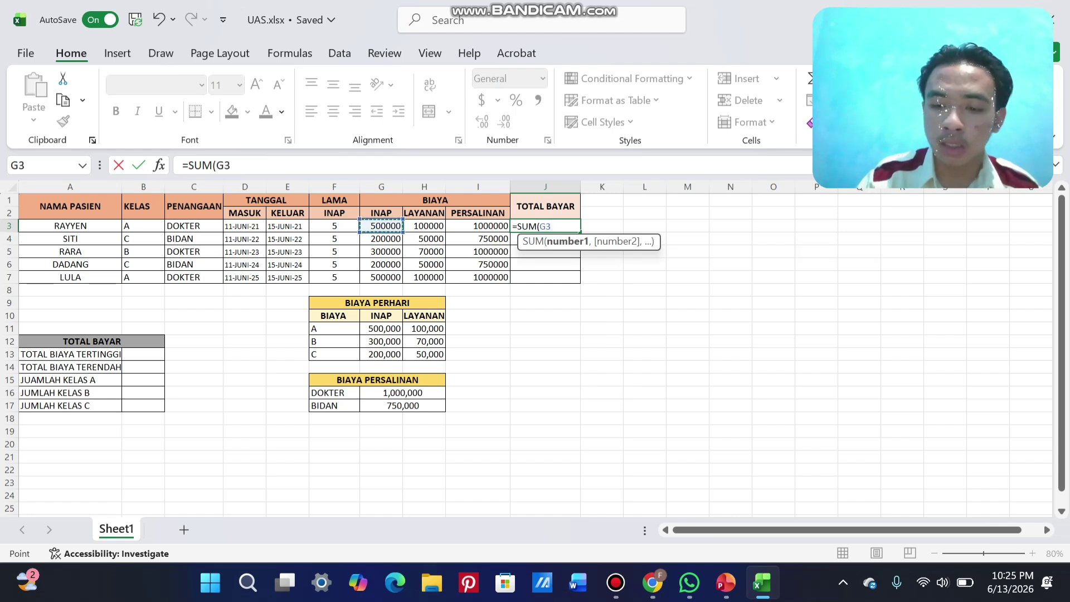
key(F8)
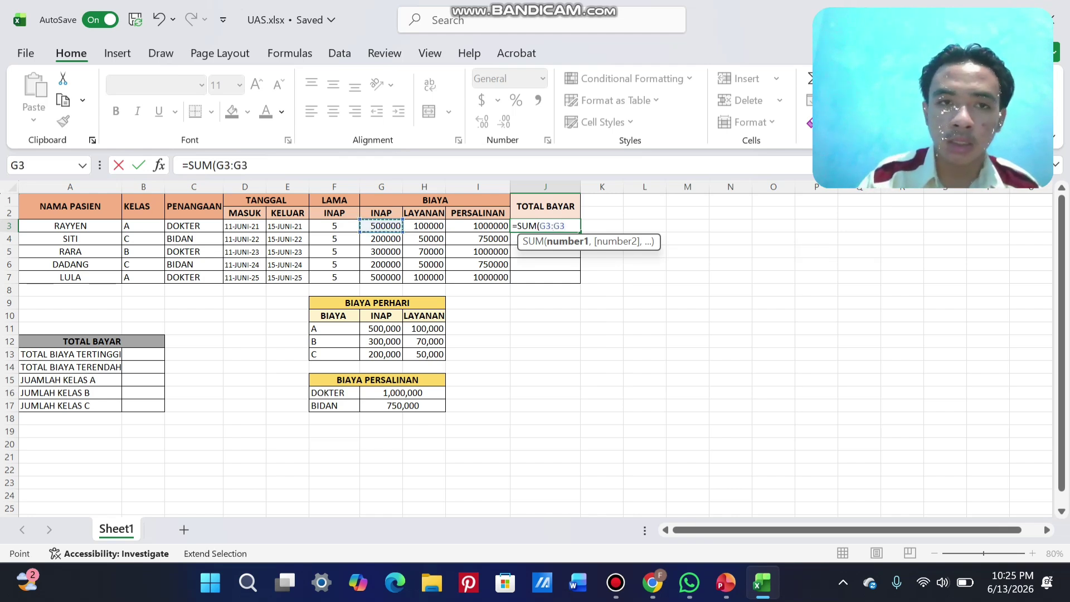
key(Right)
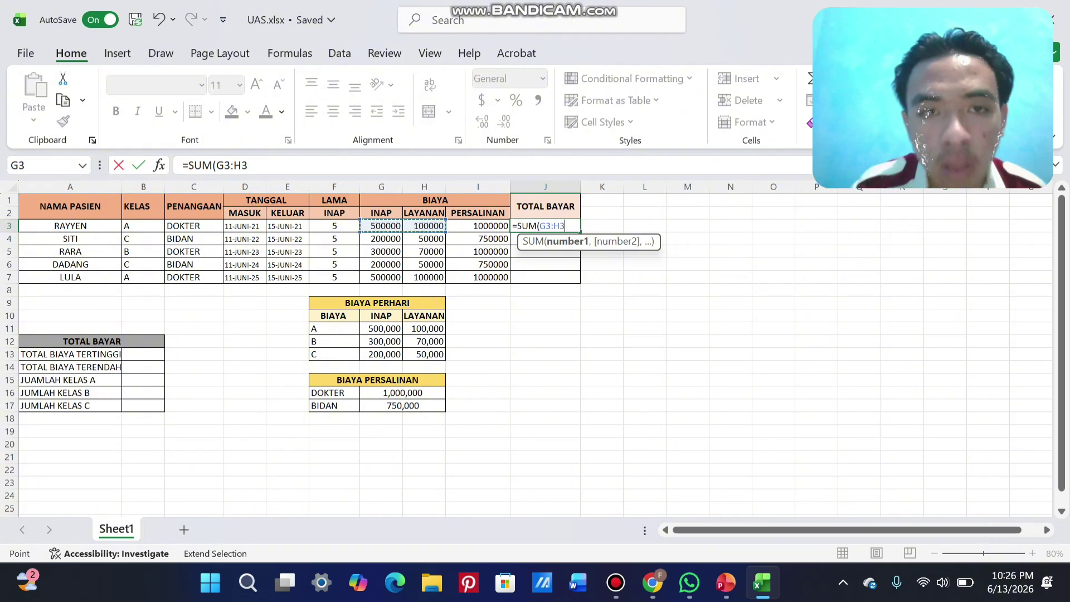
key(Right)
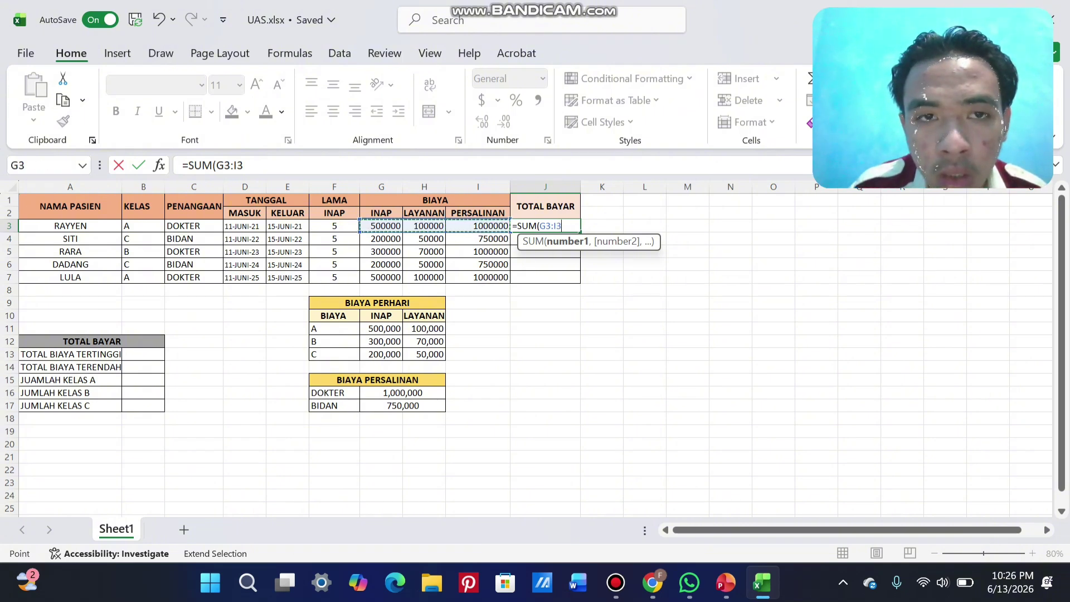
key(Left)
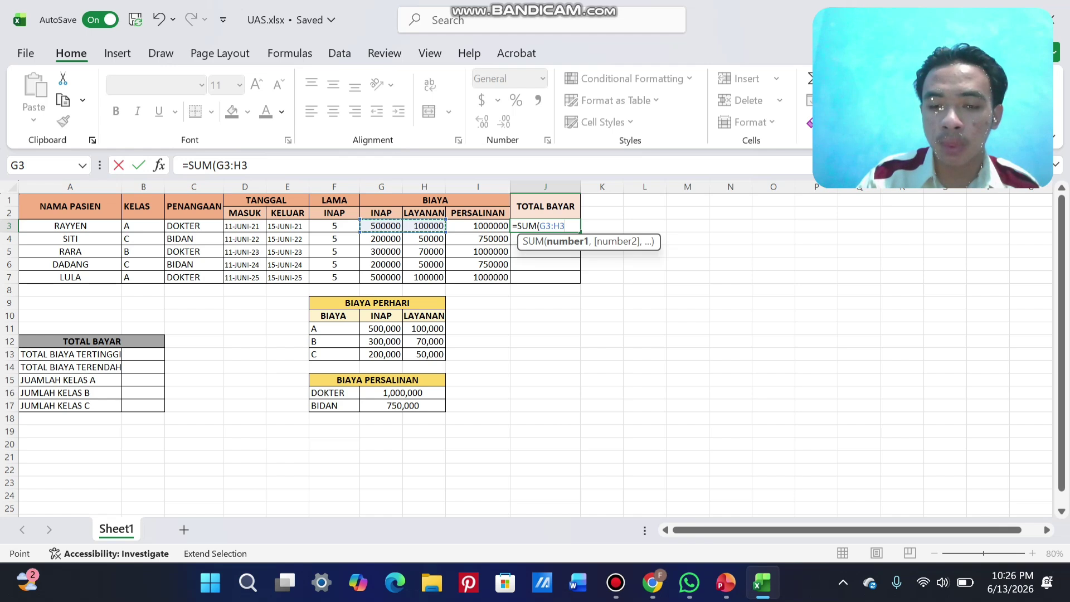
Step: Extend the J3 SUM formula to include the PERSALINAN cost in I3, entering it as =SUM(G3:H3:I3)
text(;)
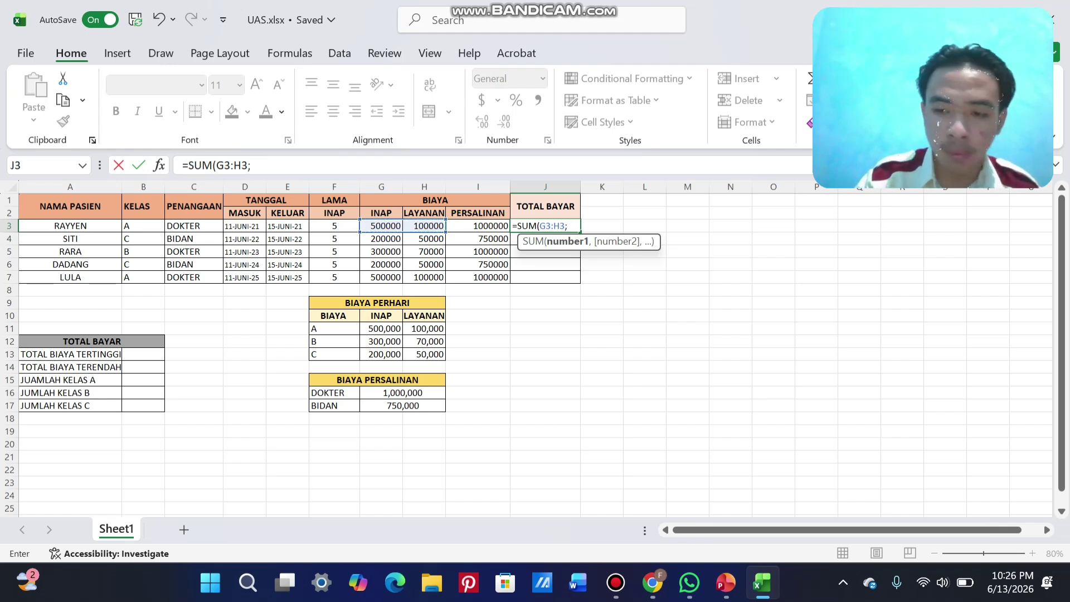
key(BackSpace)
text(:)
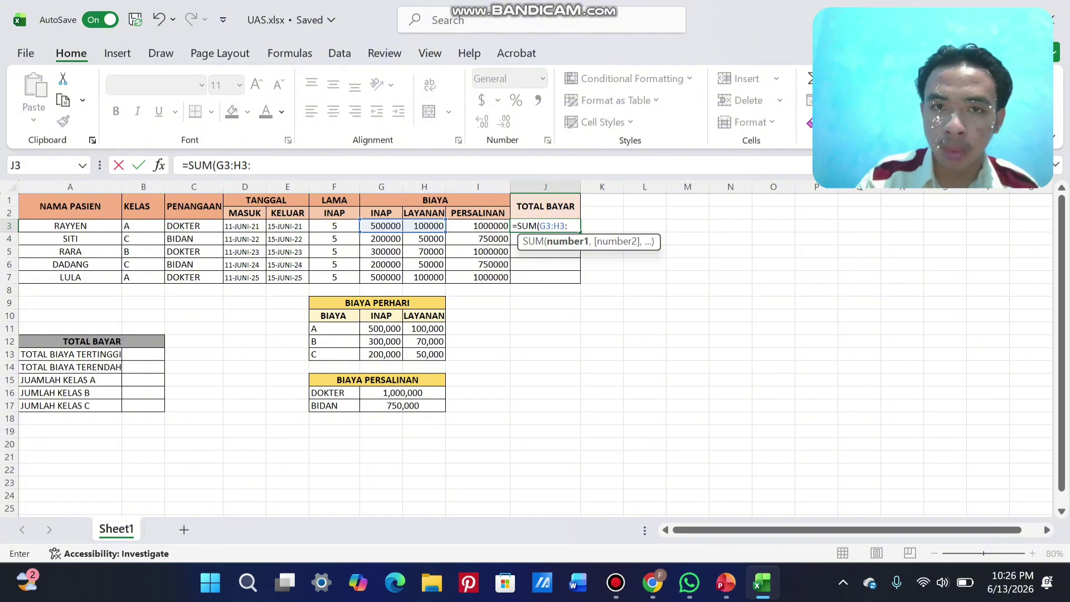
click(478, 226)
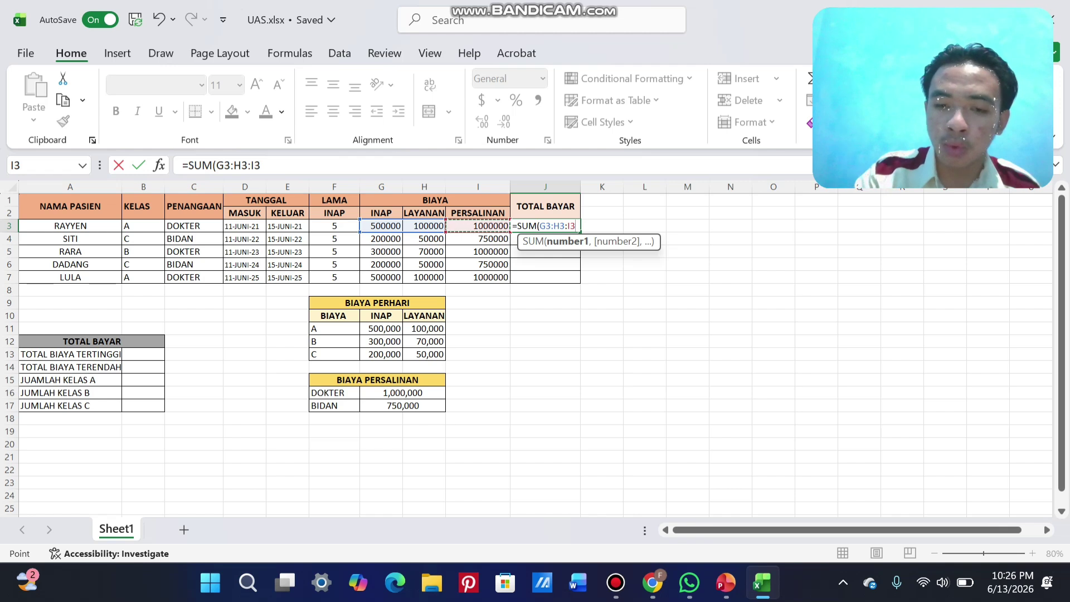
text())
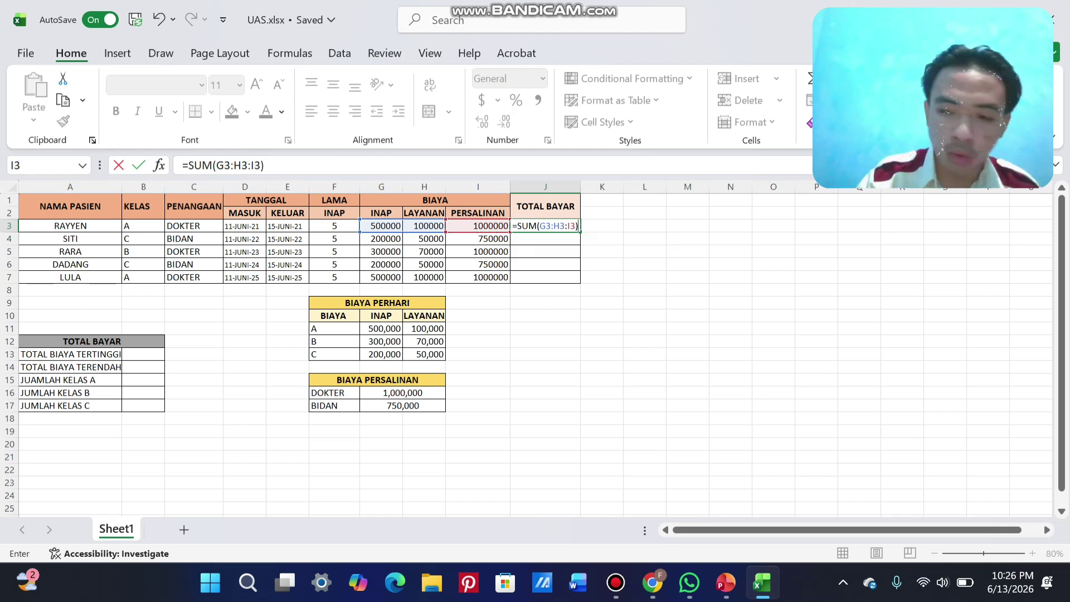
key(Return)
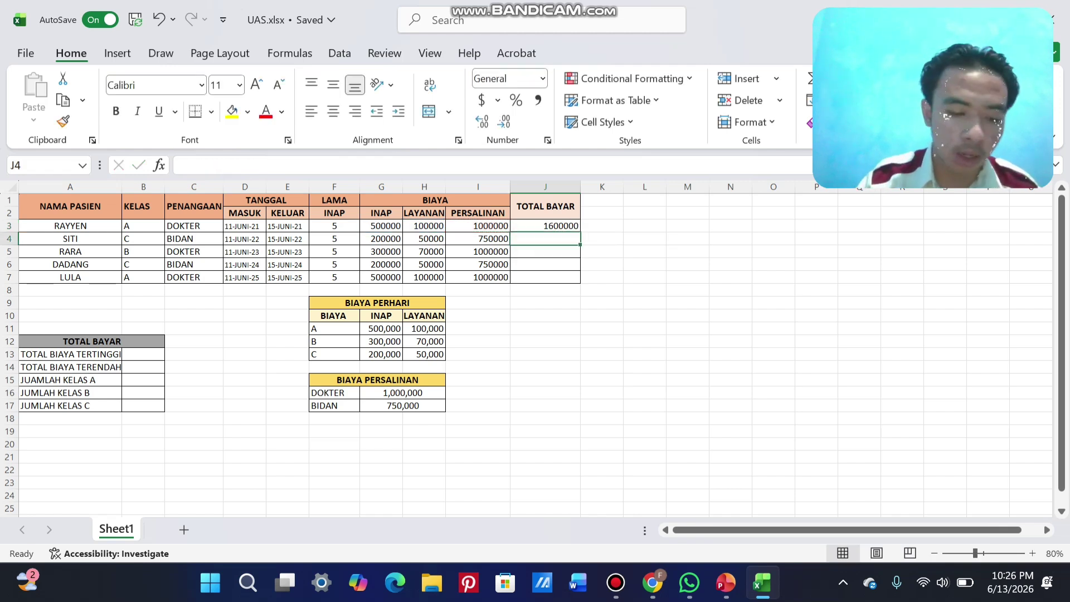
Step: Fill the TOTAL BAYAR formula from J3 down to J7
click(545, 226)
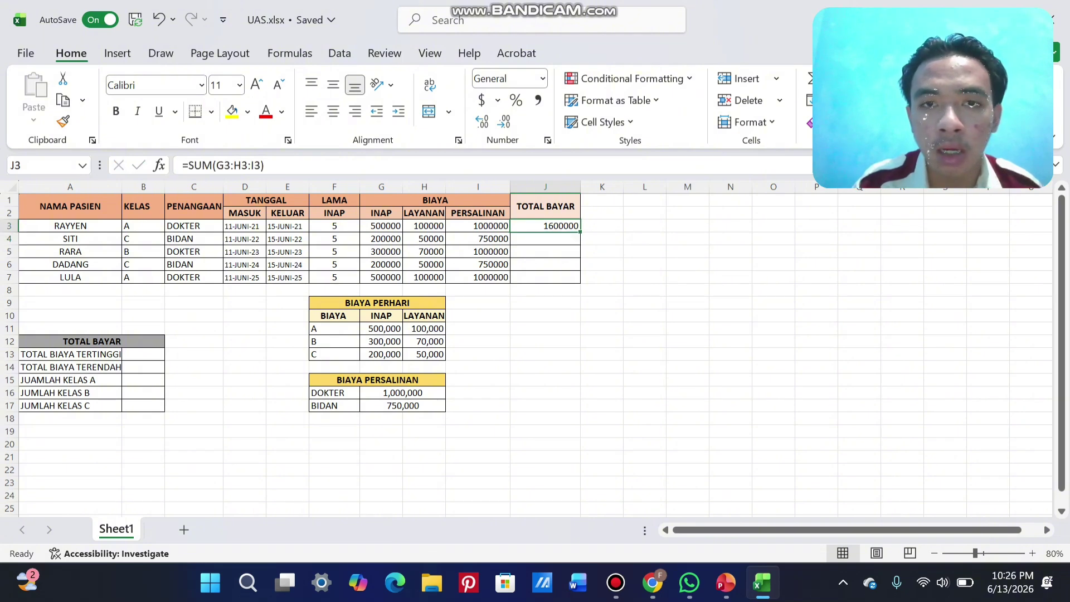
drag(581, 232, 575, 279)
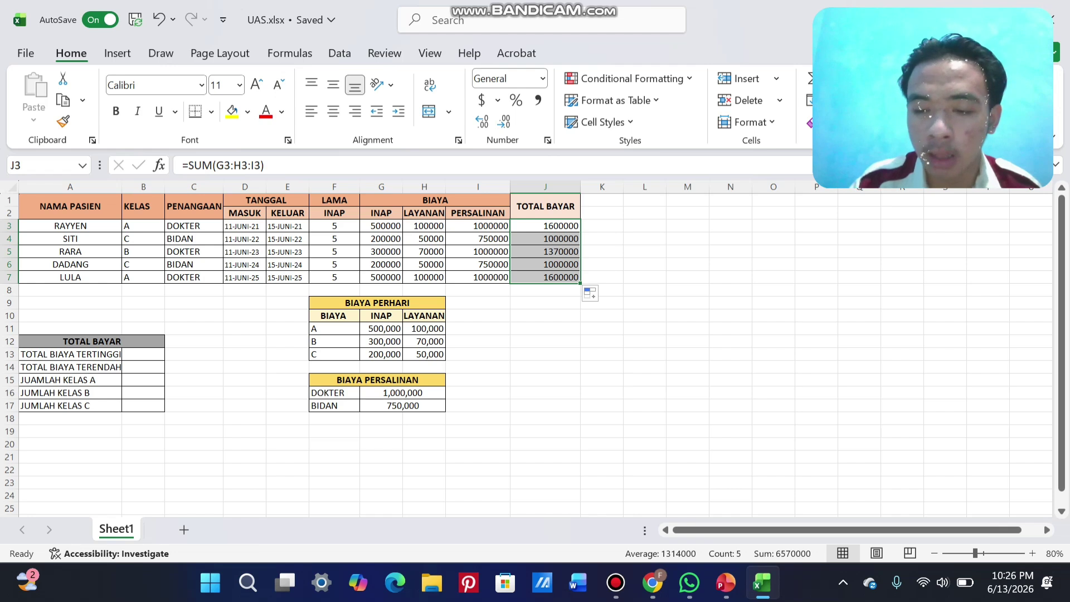
key(Return)
click(545, 303)
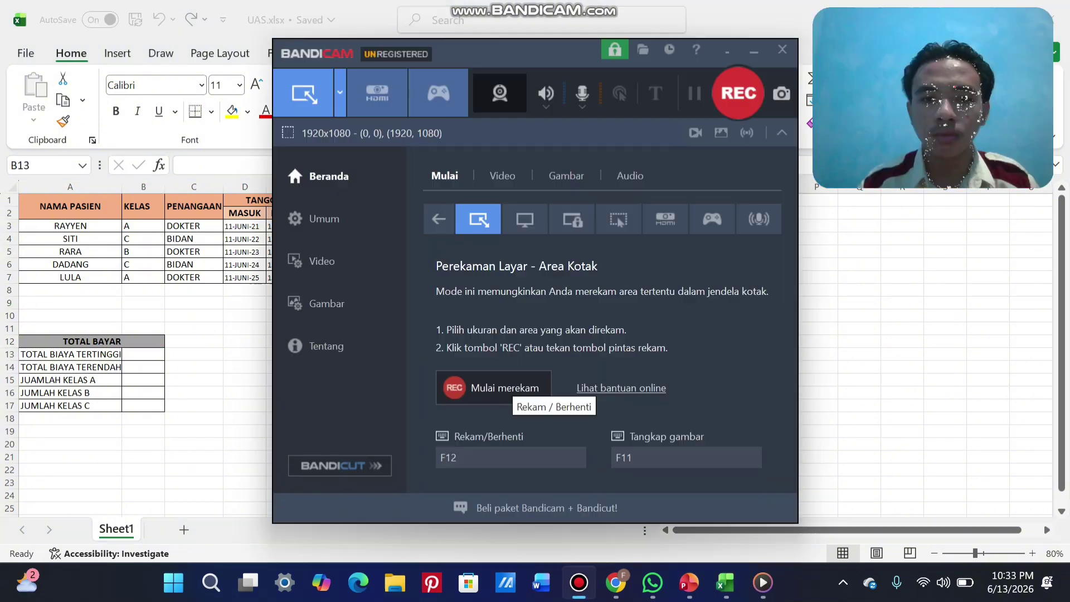
click(454, 387)
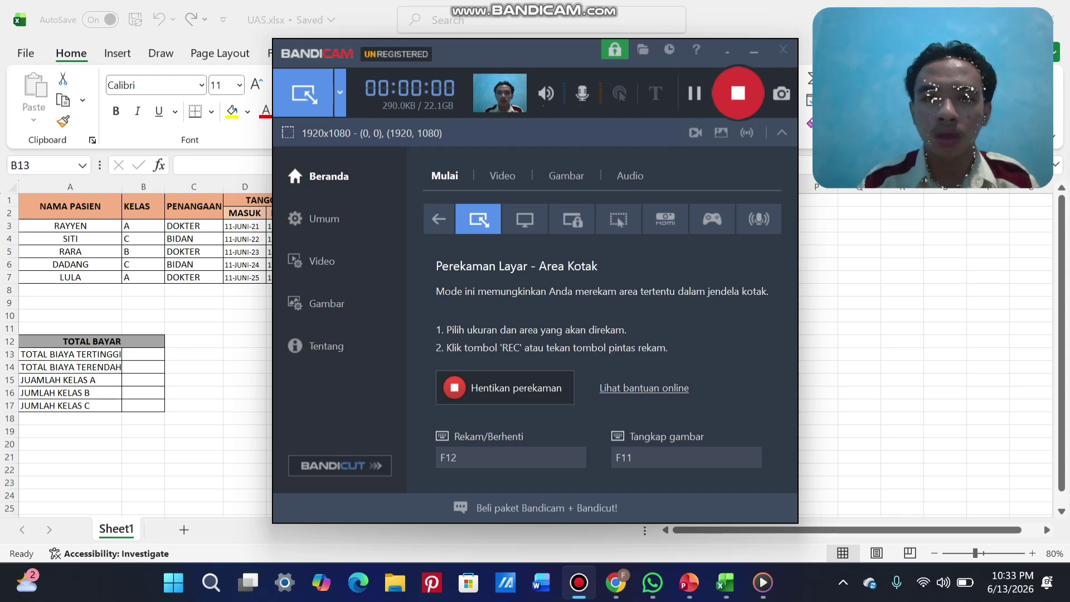
click(754, 52)
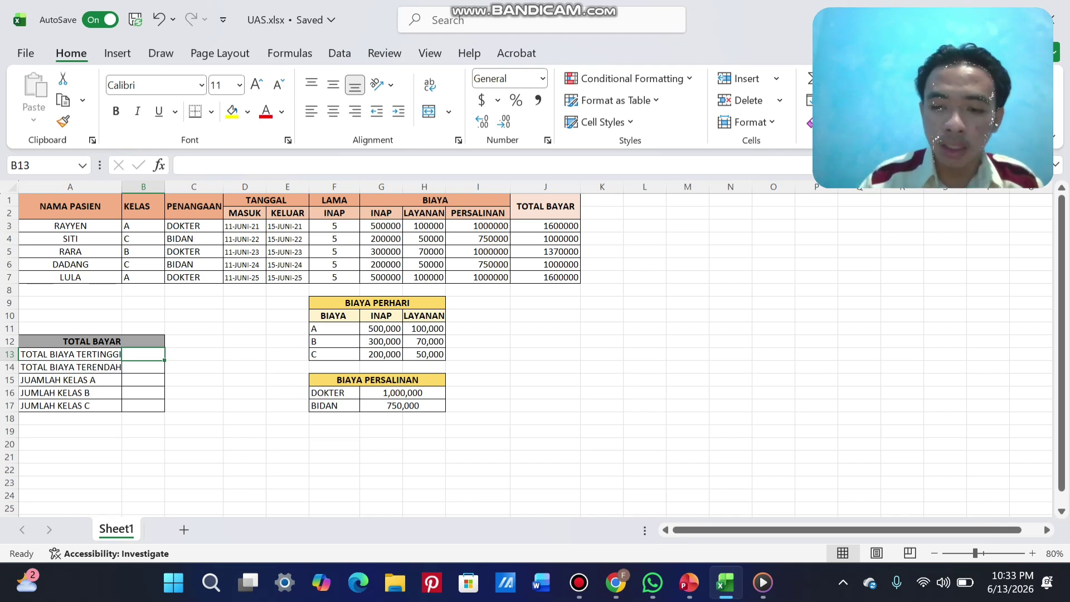
Step: Enter =MAX($G$1:$J$7) in B13 as the TOTAL BIAYA TERTINGGI value, using an absolute range
text(=)
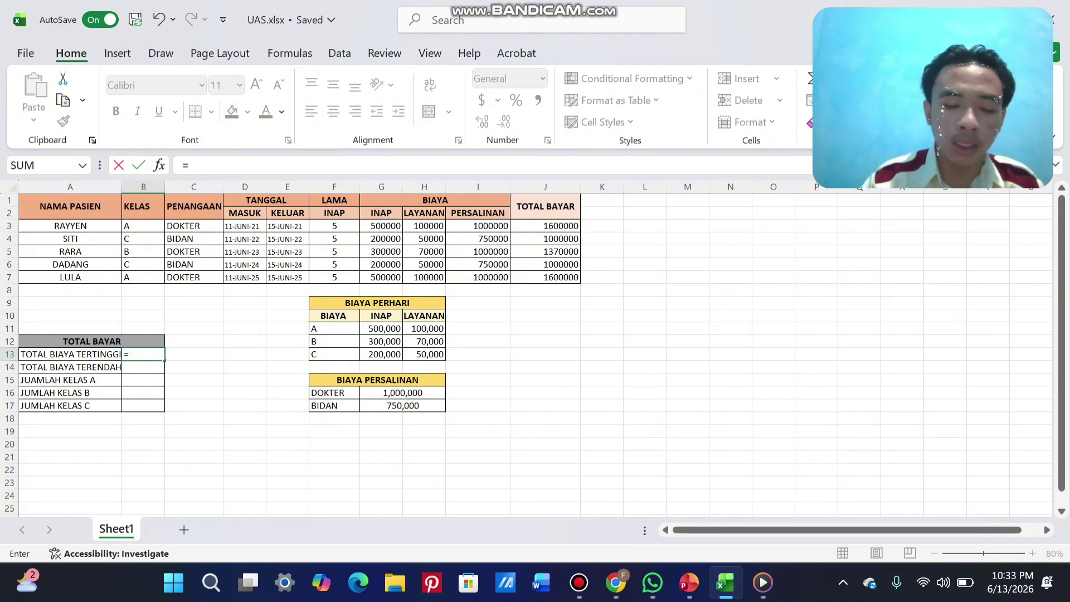
text(MA)
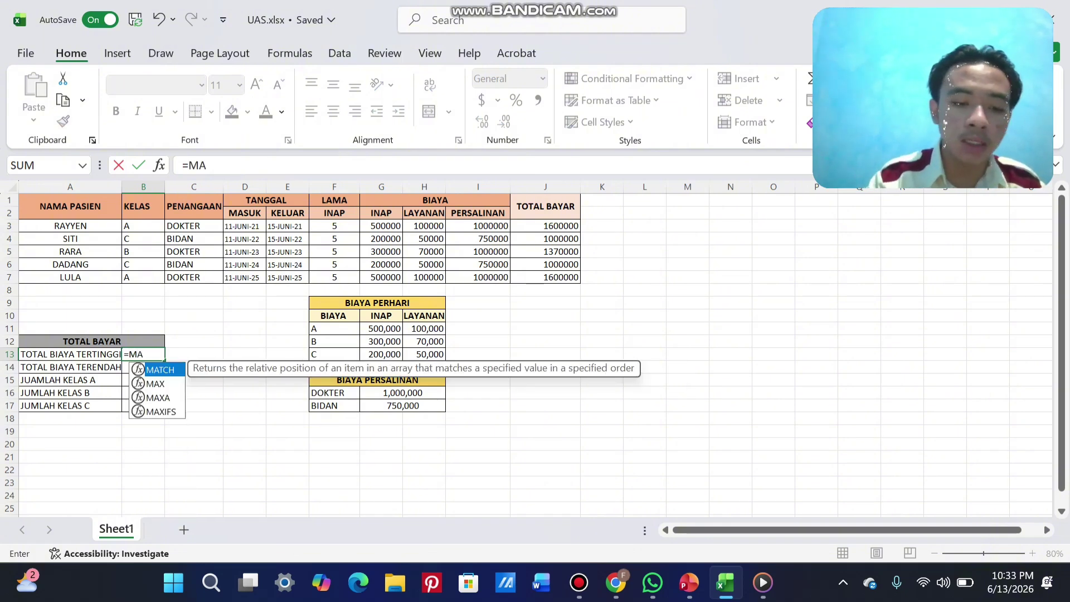
text(X)
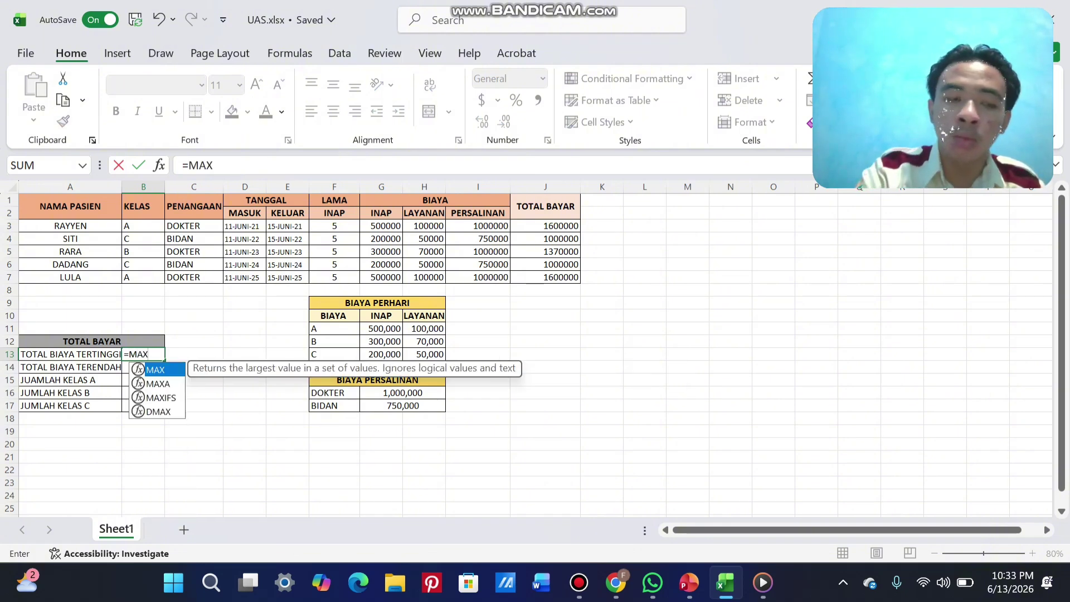
text(()
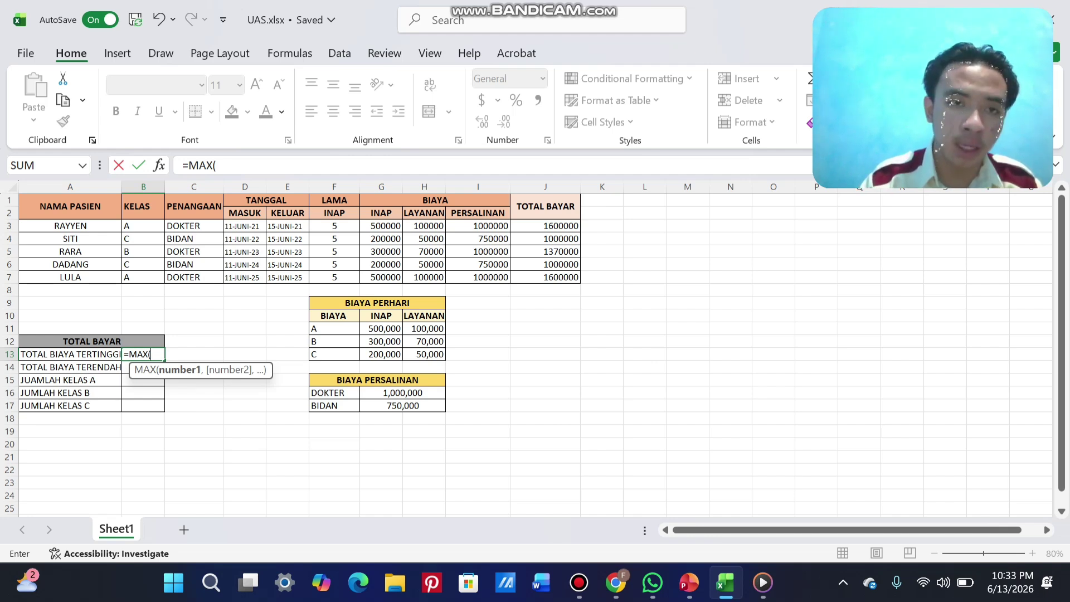
drag(382, 201, 577, 279)
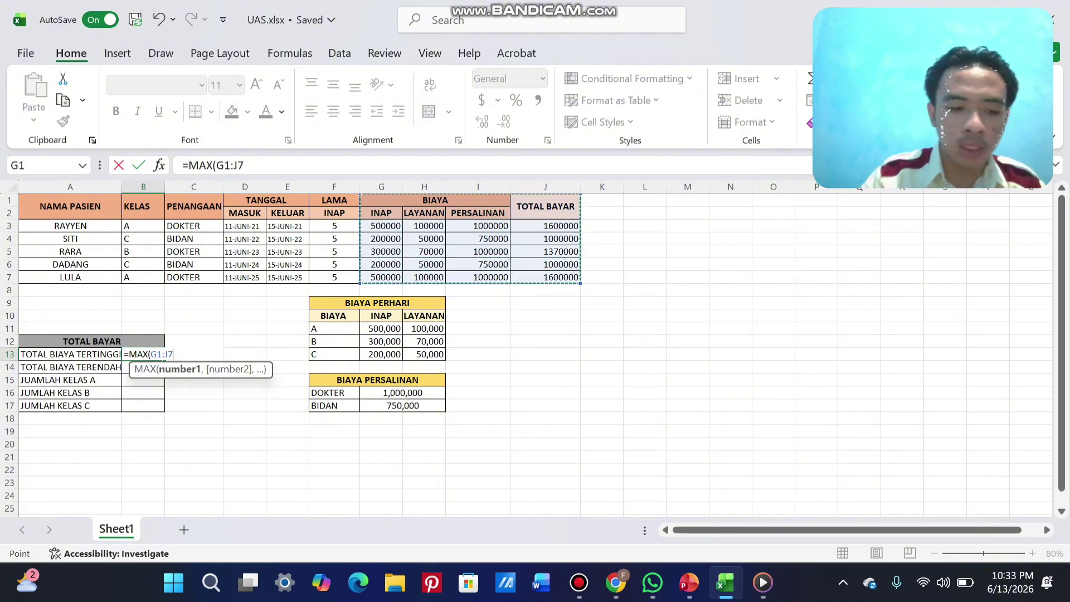
key(F4)
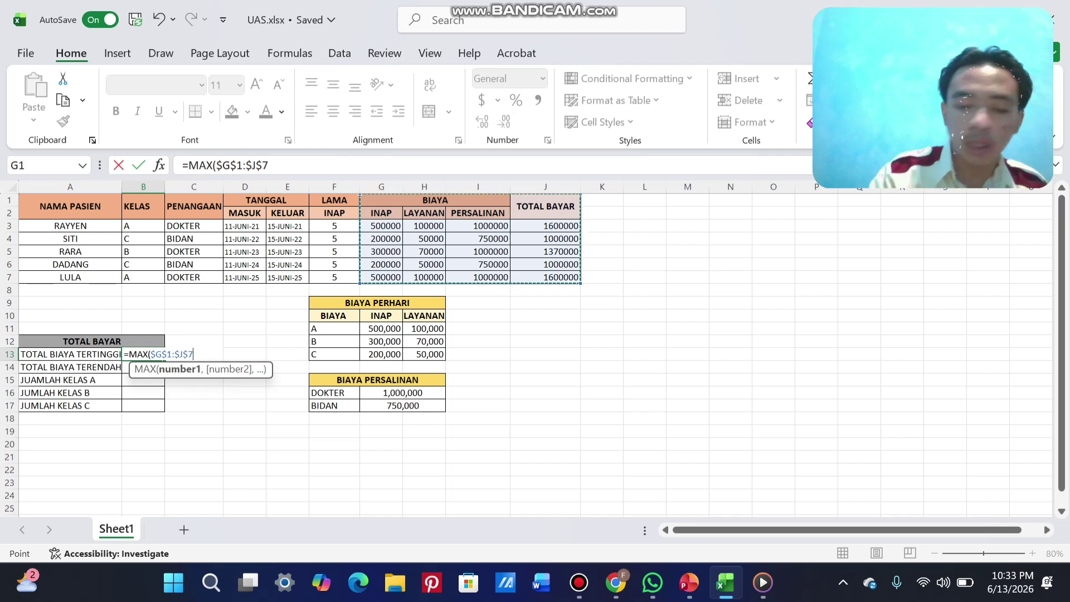
text())
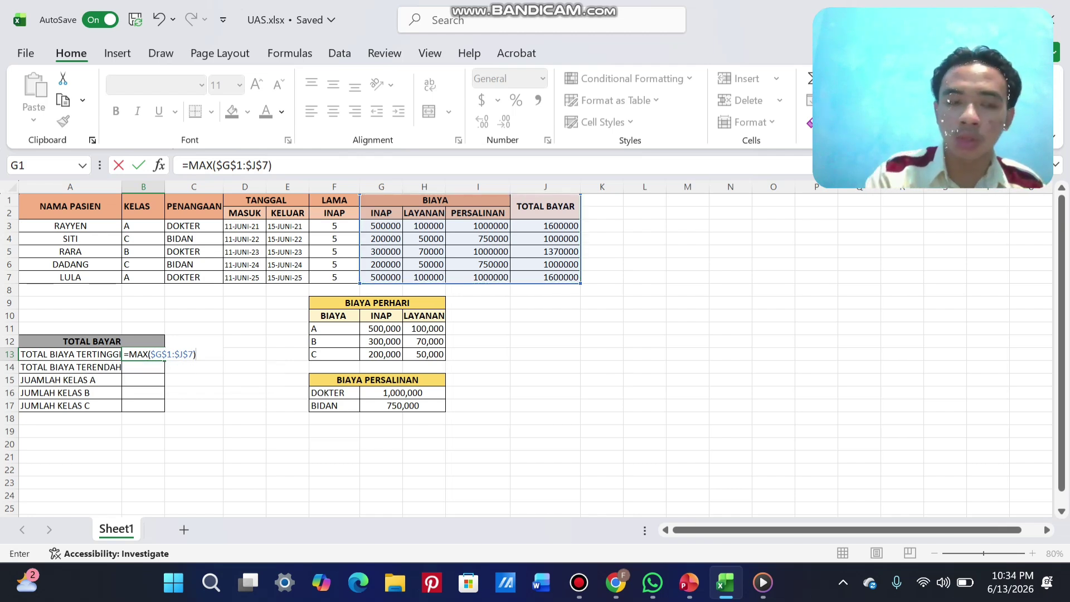
key(Return)
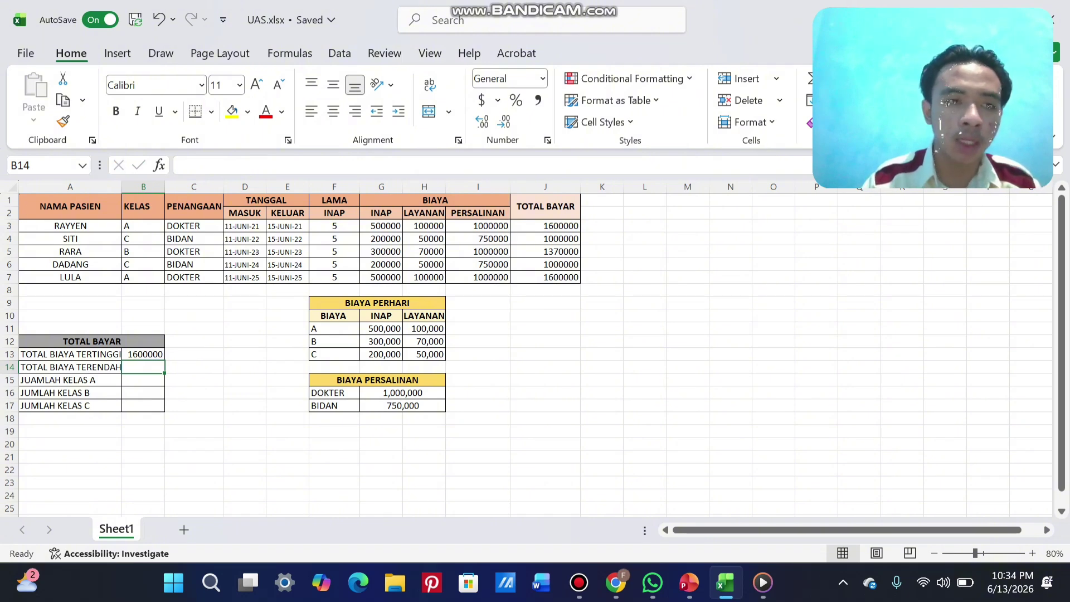
Step: Enter =MIN($G$1:$J$7) in B14 as the TOTAL BIAYA TERENDAH value, using an absolute range
text(=MIN)
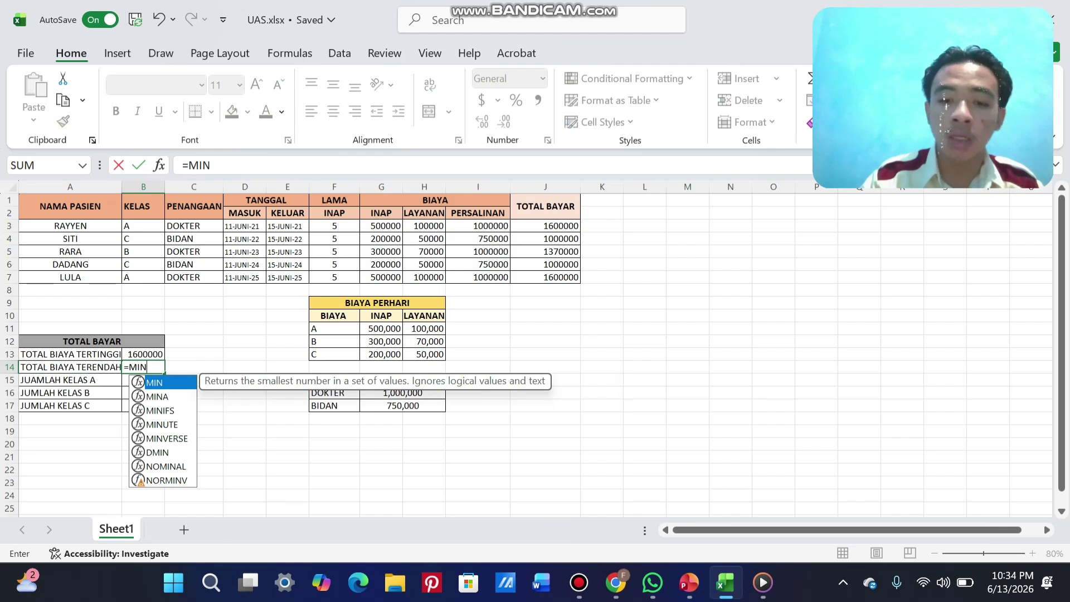
text(()
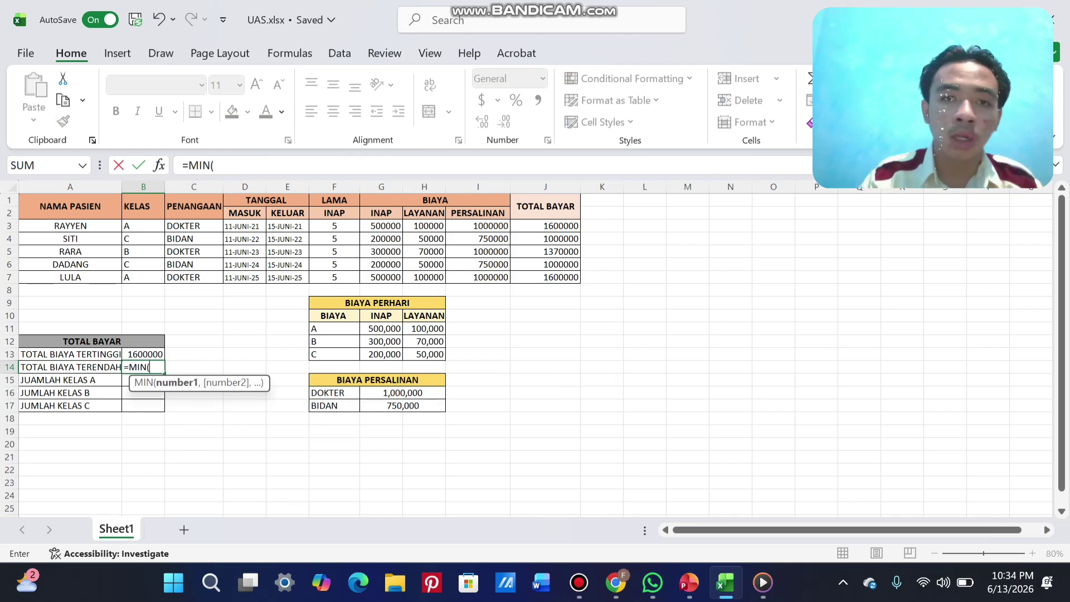
drag(382, 200, 564, 279)
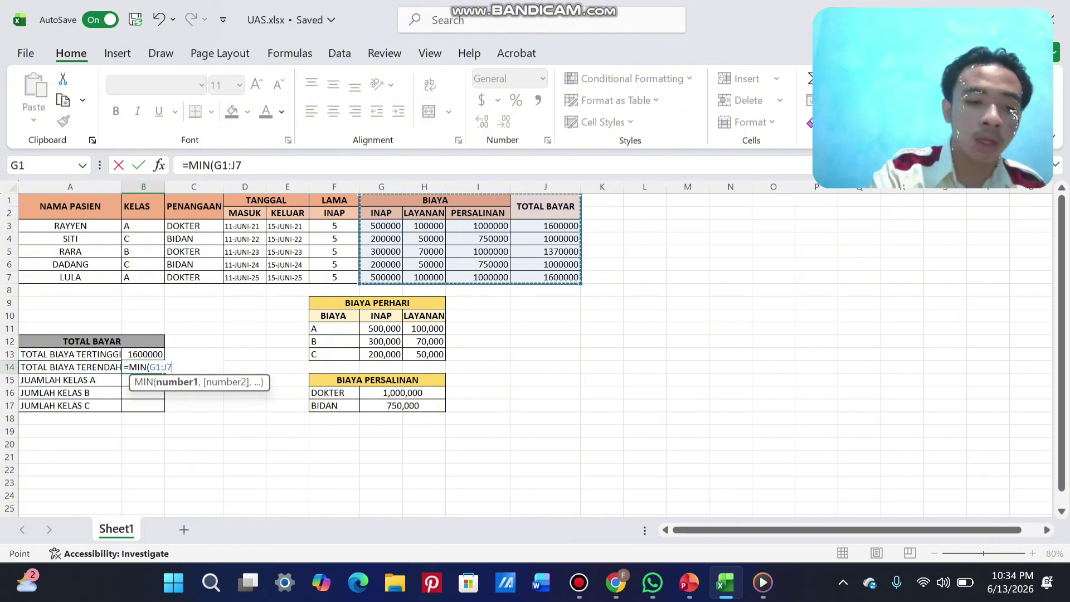
key(F4)
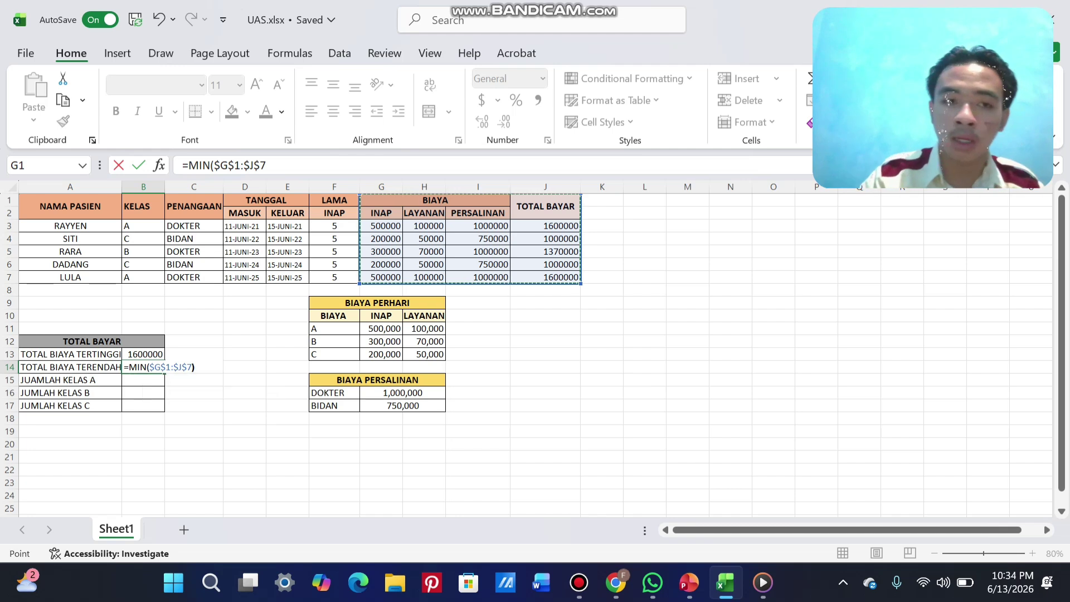
key(Return)
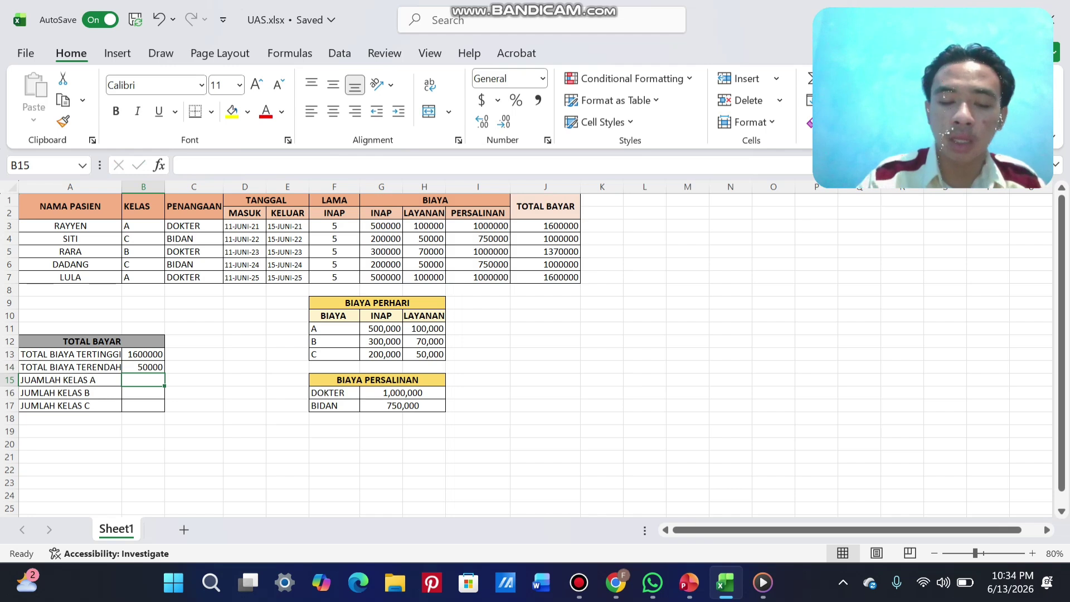
Step: Begin a COUNTIF formula in B15 for the class A count, with the KELAS cells as the absolute range $B$3:$B$7
text(=)
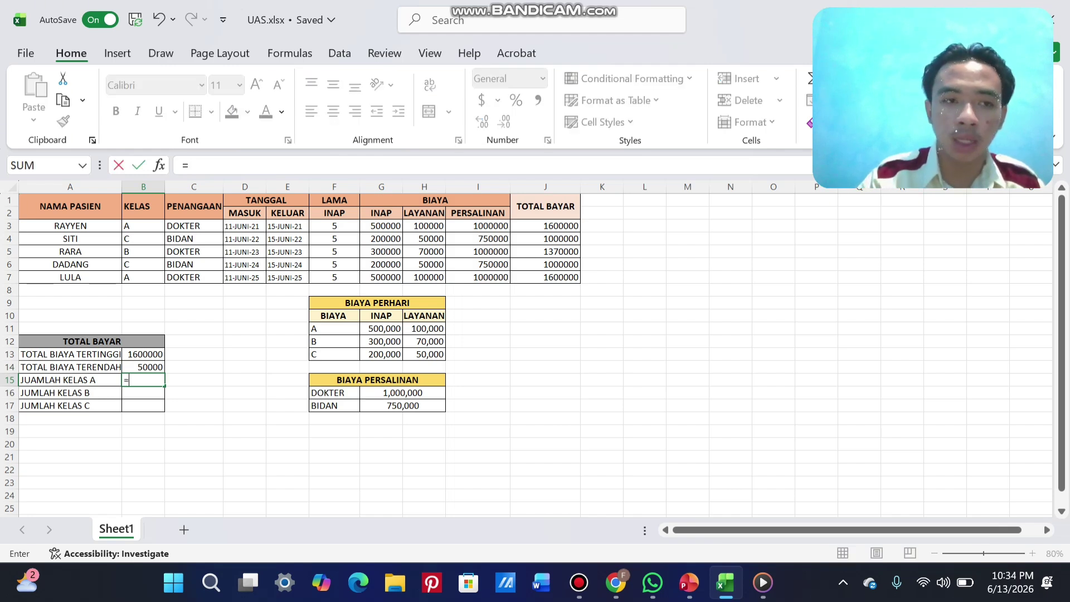
text(CO)
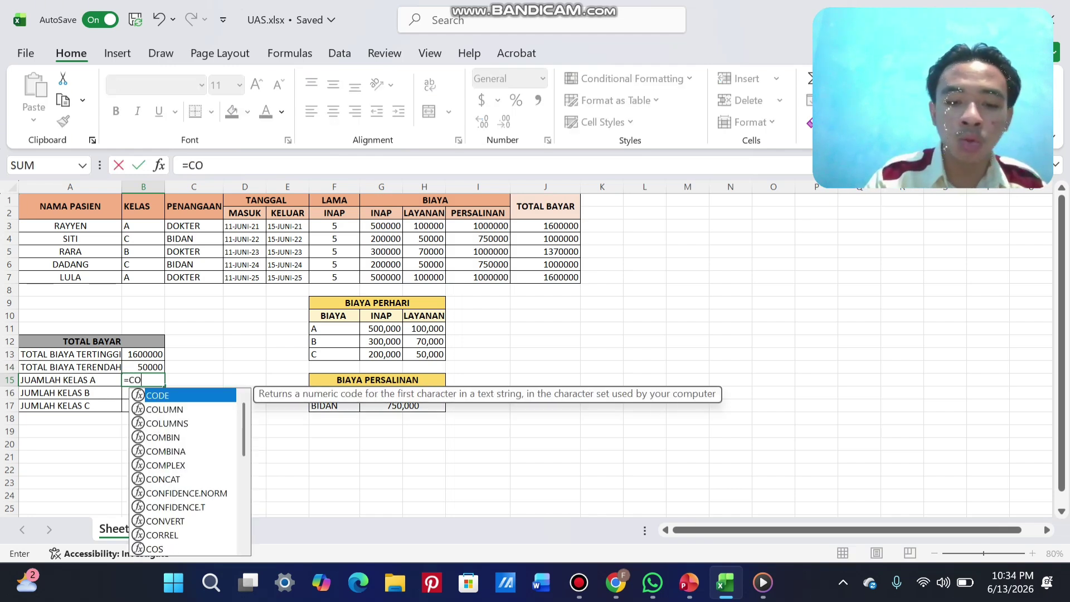
text(UNTIF)
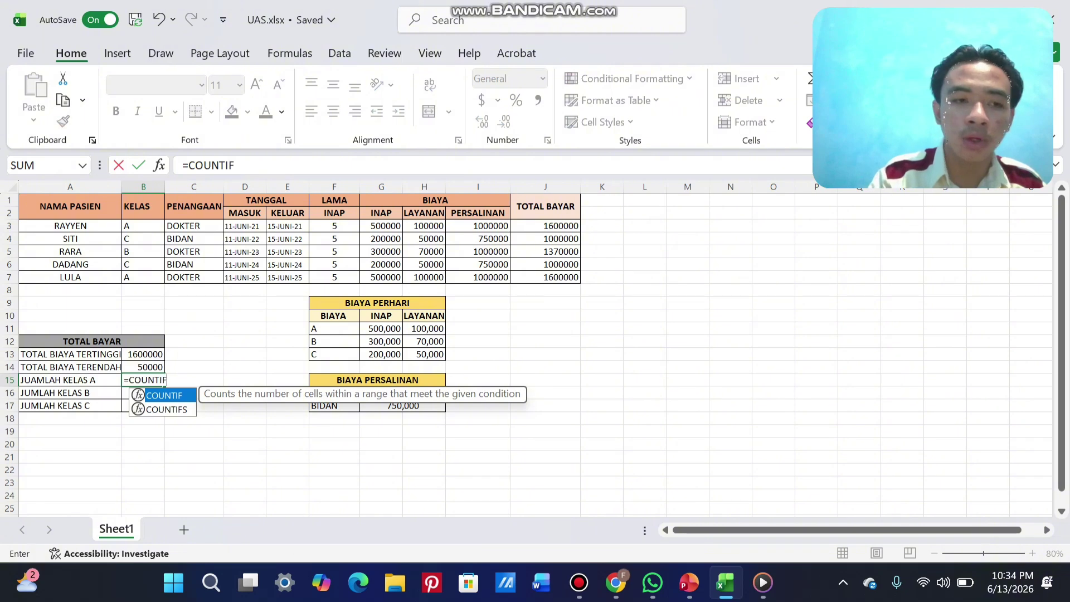
text(()
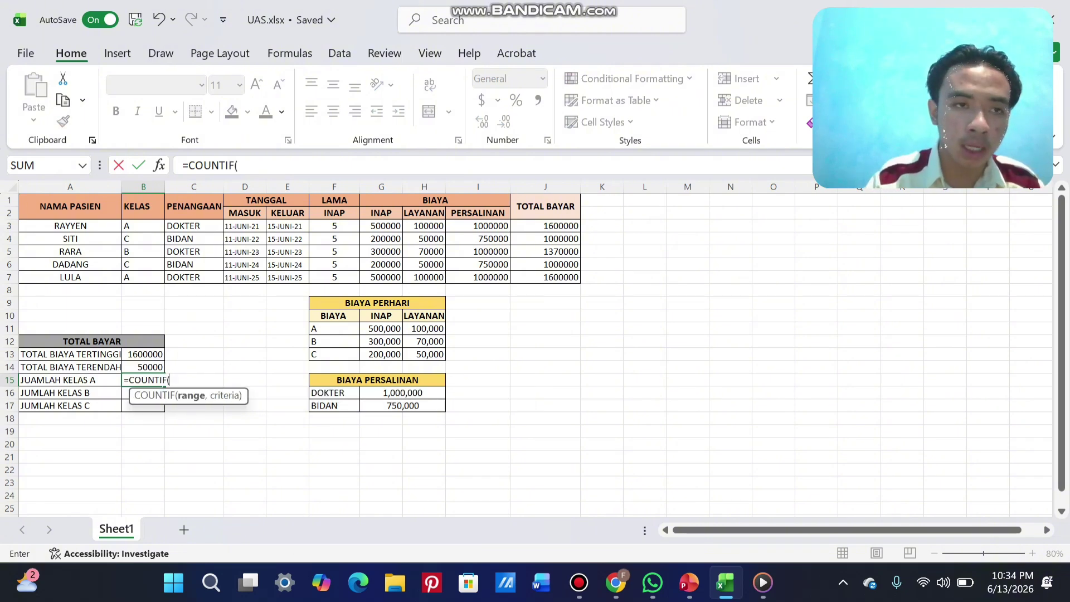
drag(140, 225, 141, 277)
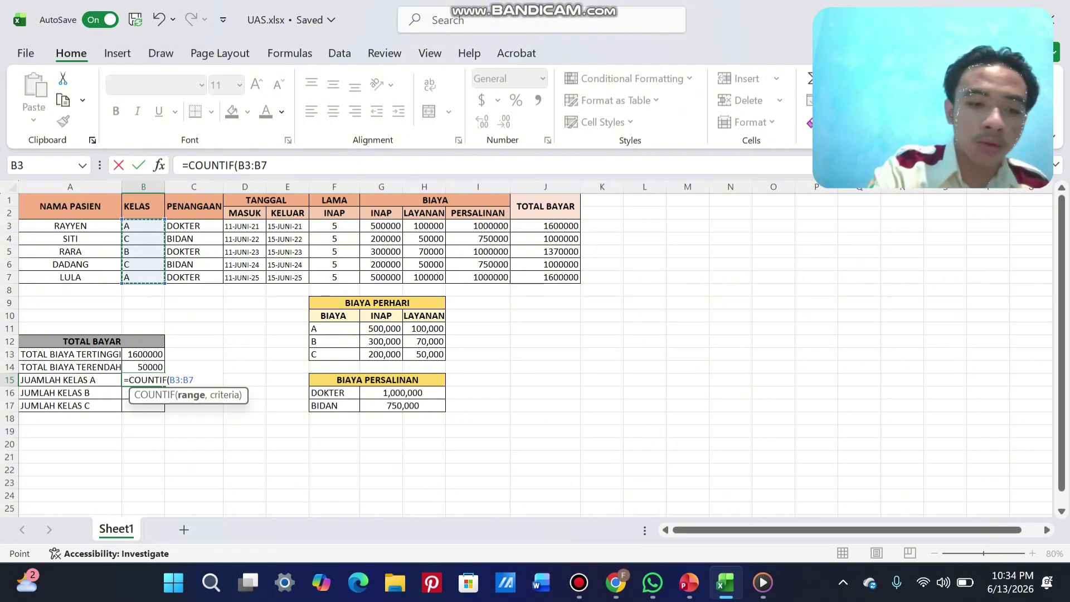
key(F4)
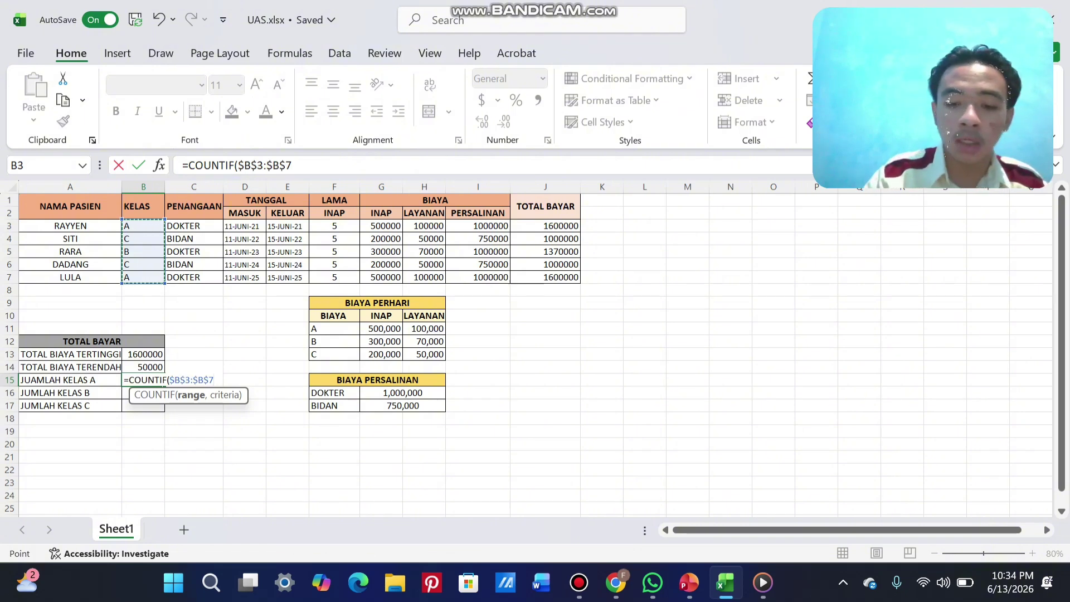
Step: Complete the B15 COUNTIF formula with "A" as the criterion and enter it
text(,)
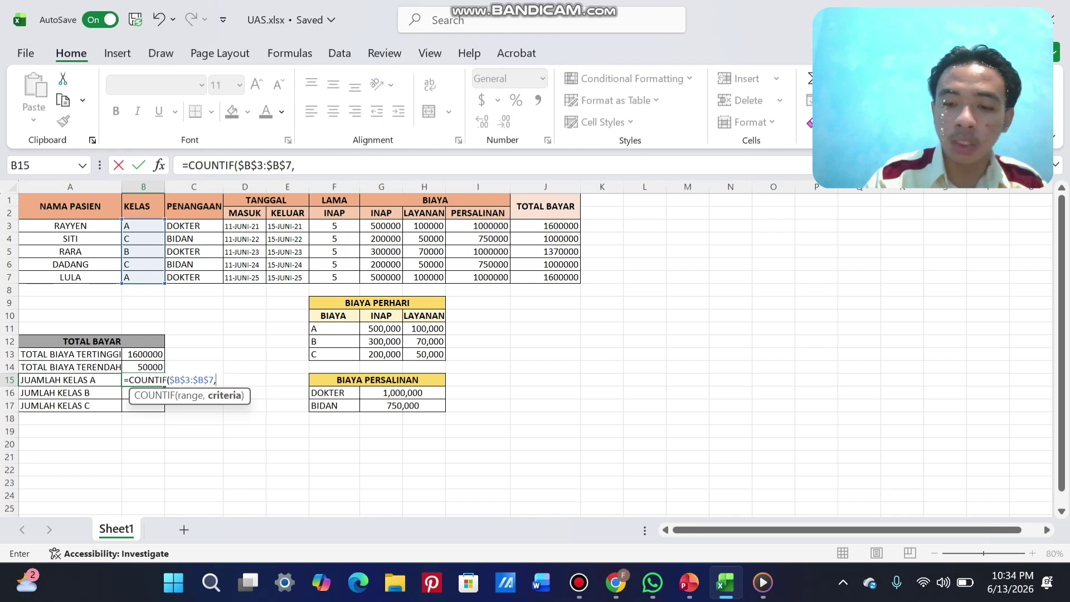
text(")
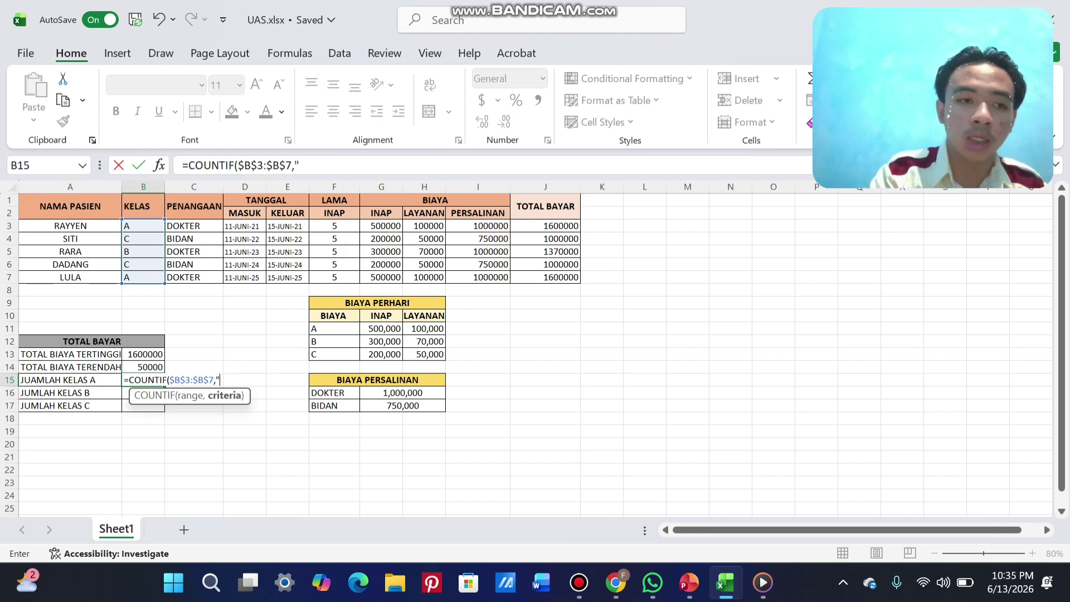
text(A)
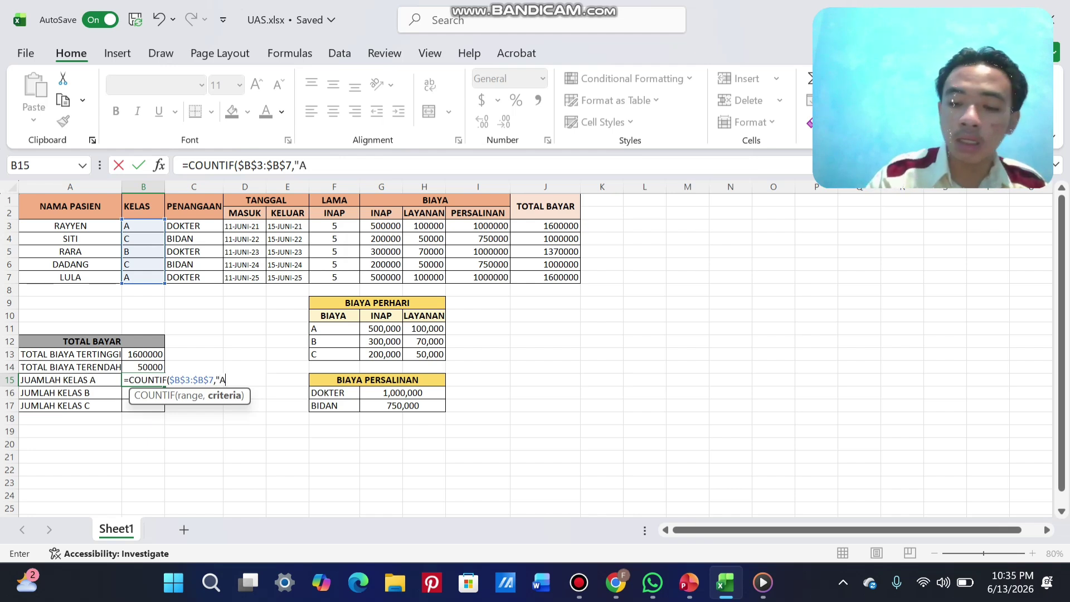
text(")
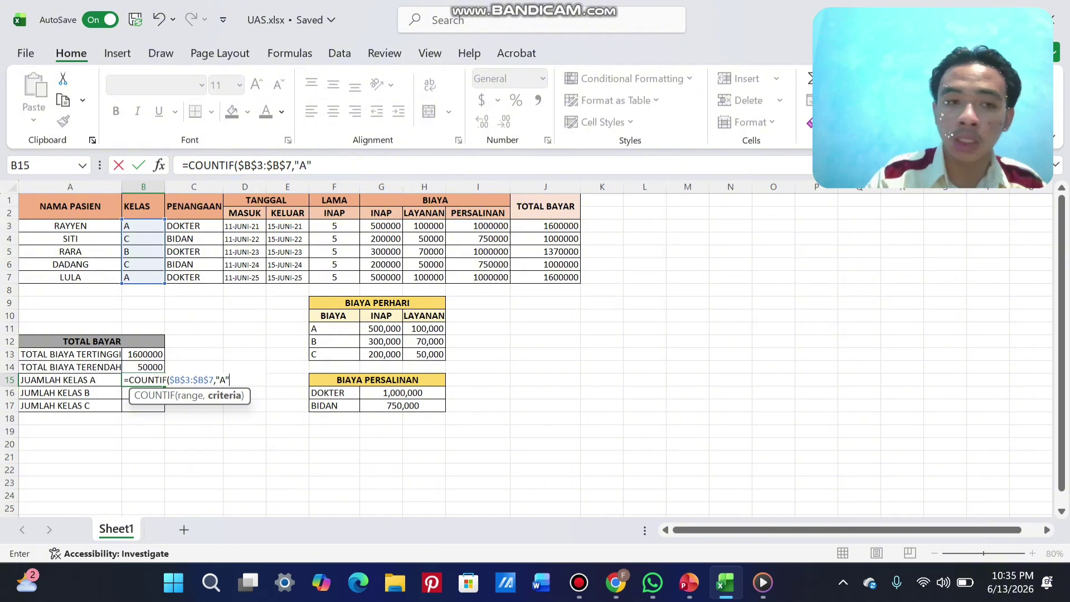
text())
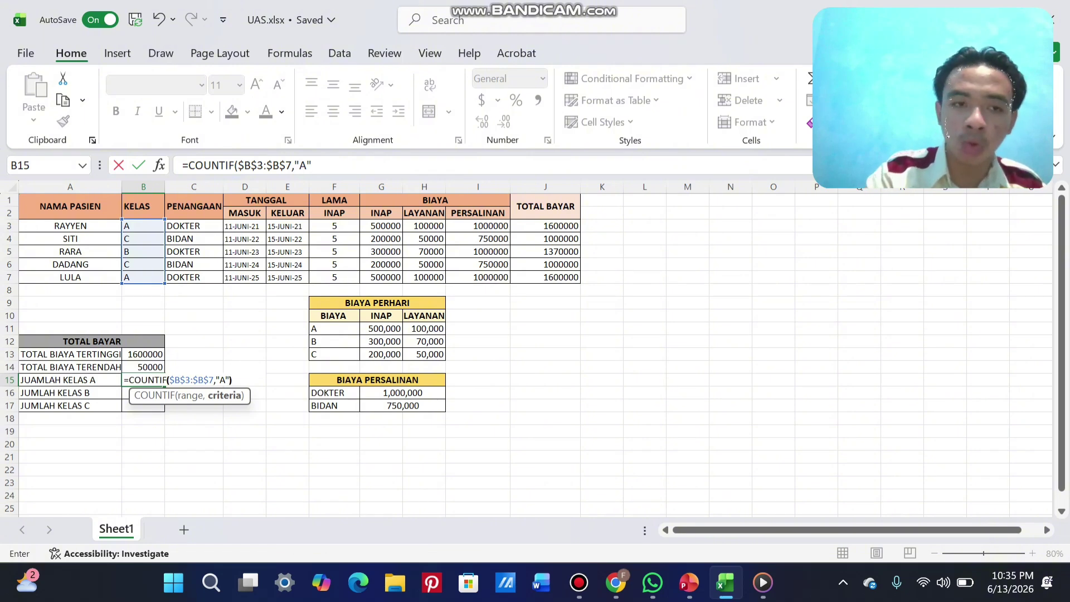
key(Return)
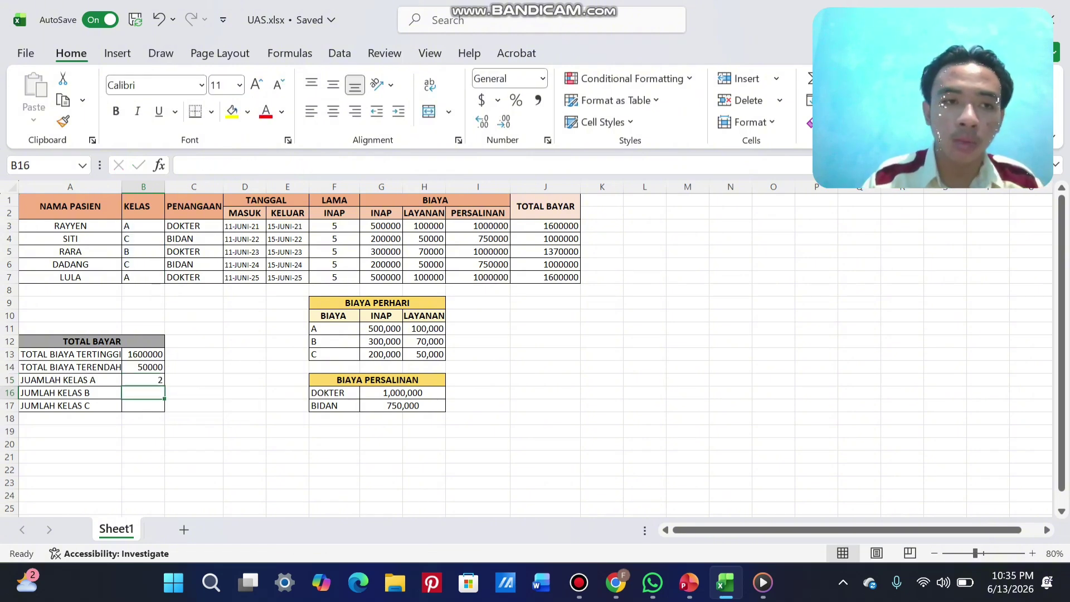
Step: Fill the class A COUNTIF formula from B15 down through B17
click(143, 380)
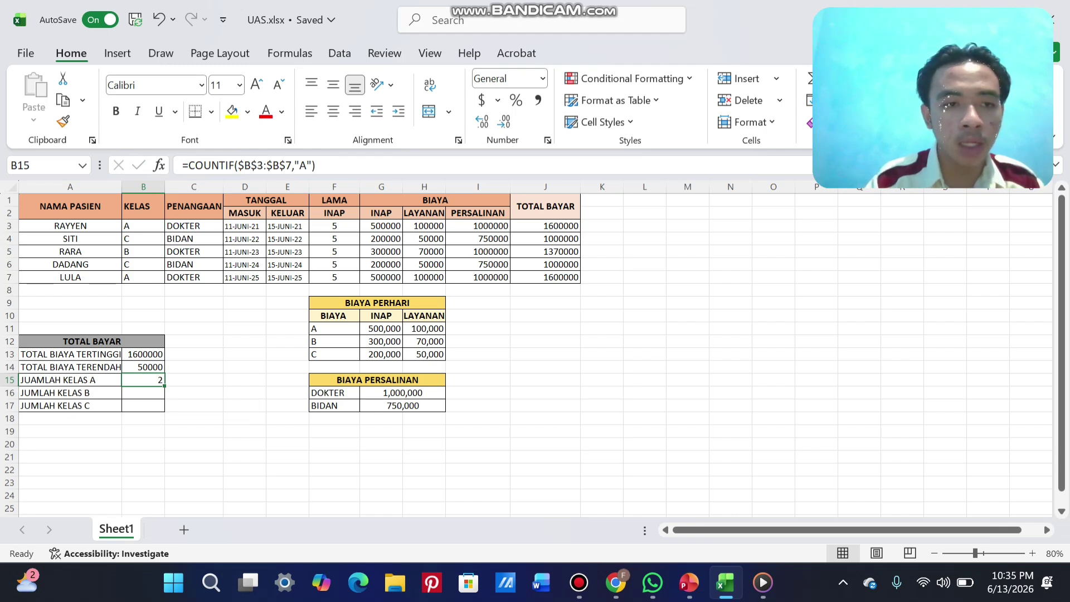
drag(164, 386, 163, 411)
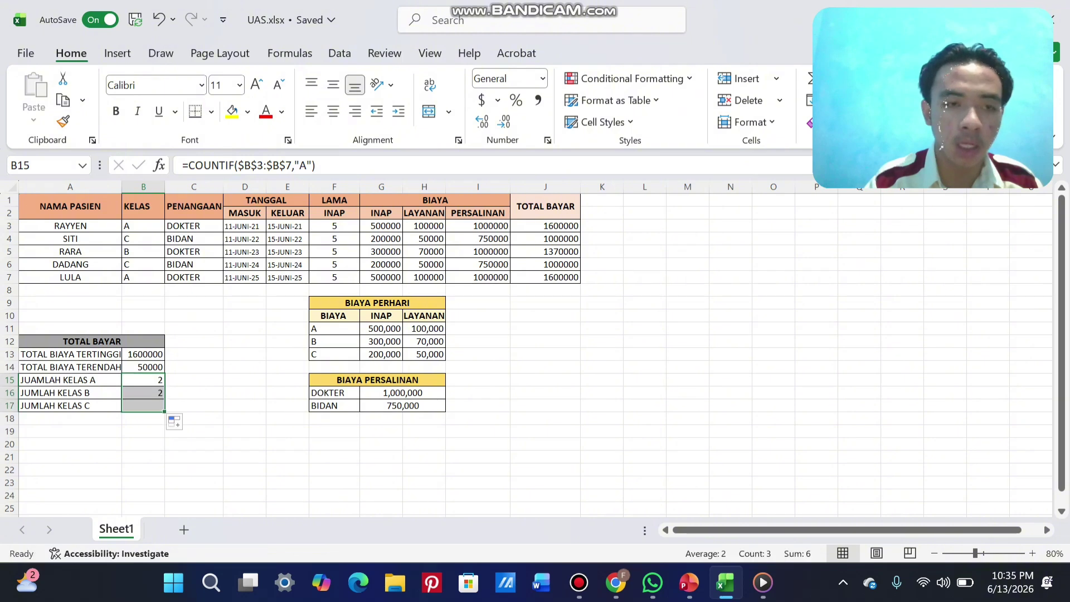
key(Return)
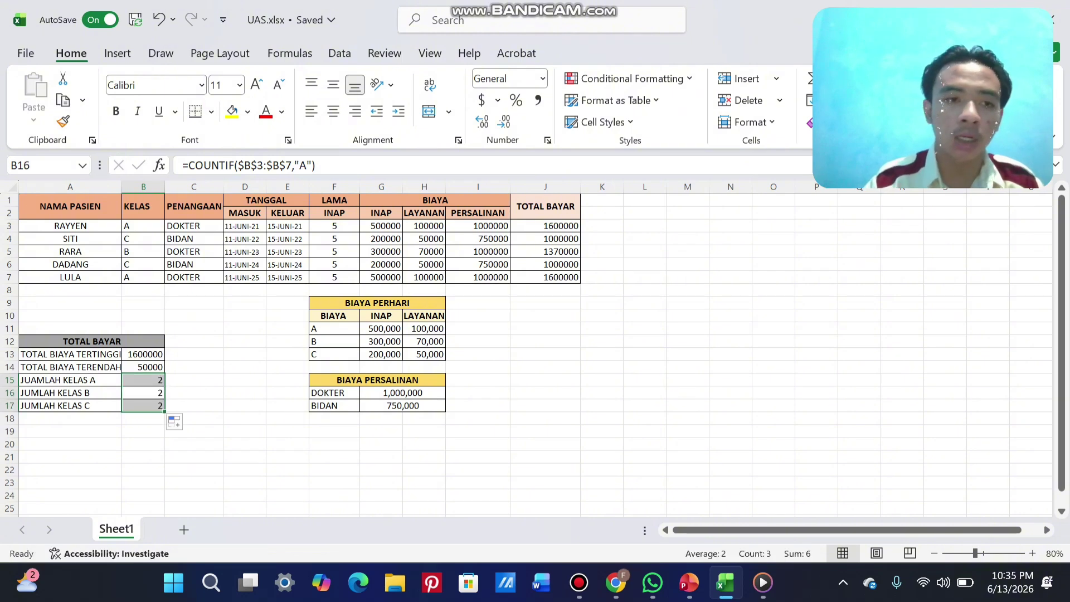
Step: Replace the contents of B16 with =COUNTIF($B$3:$B$7,"B") as the JUMLAH KELAS B value, using an absolute range
click(144, 393)
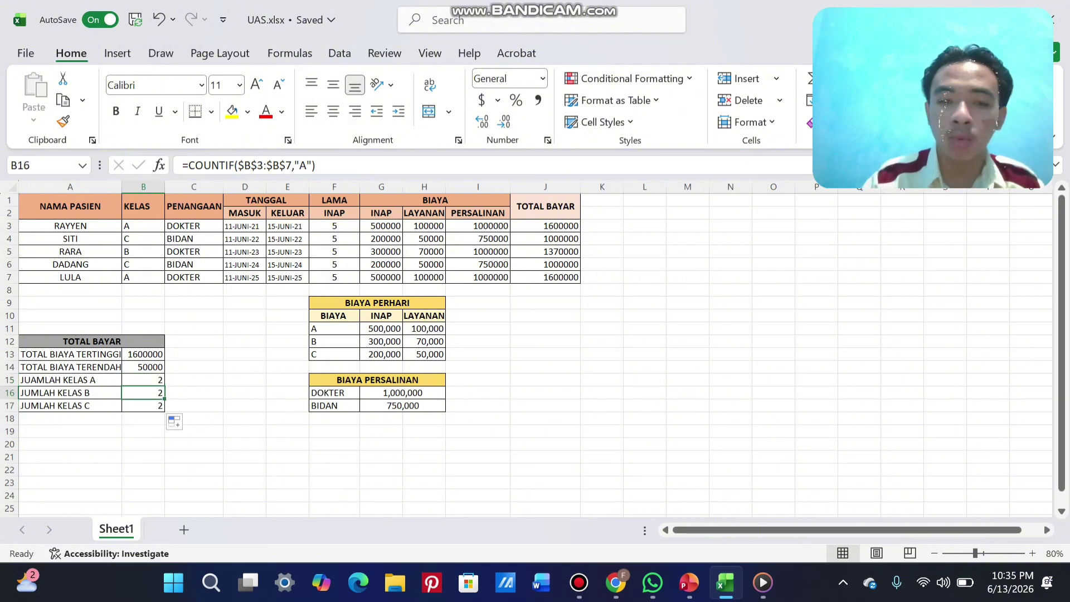
key(BackSpace)
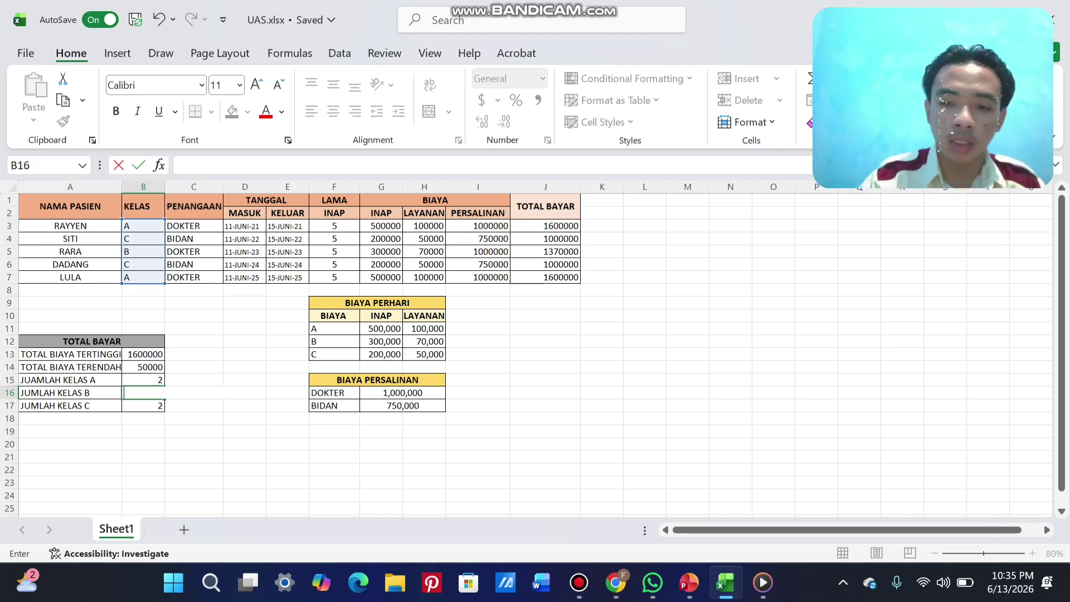
text(=C)
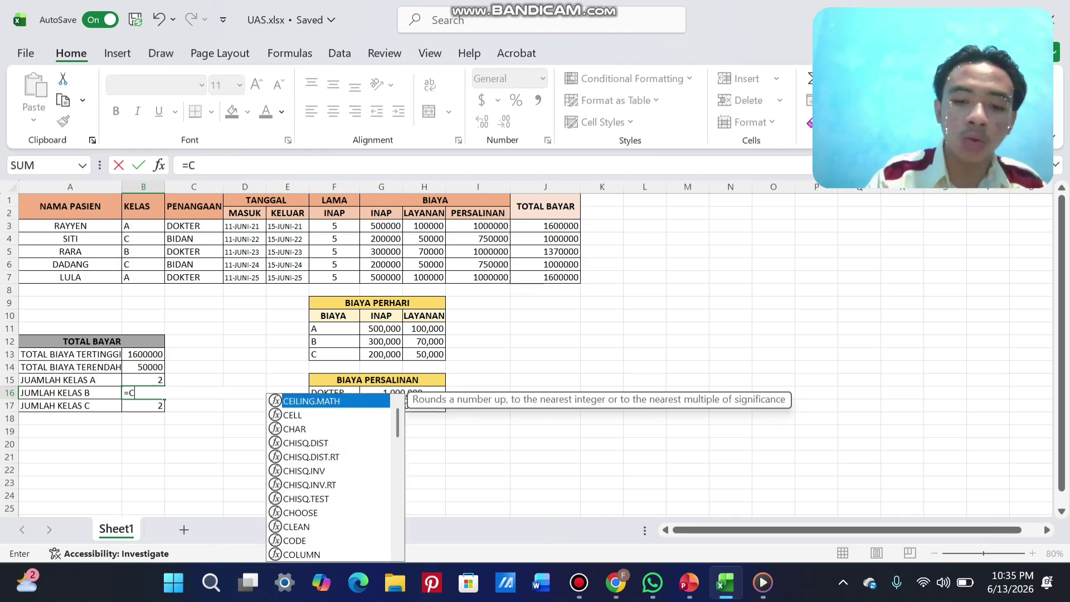
text(OUN)
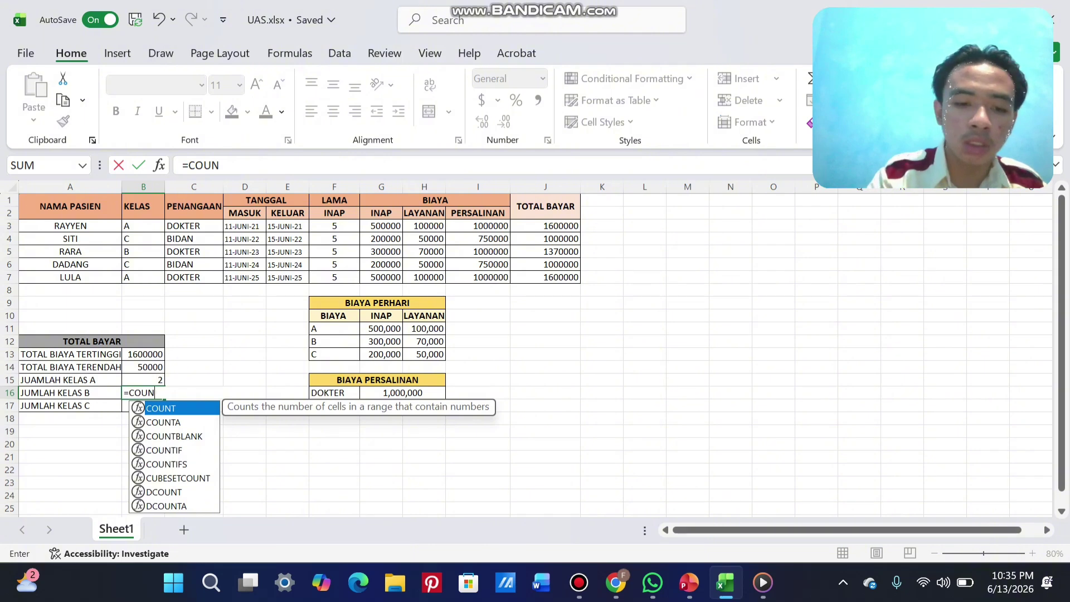
text(TIF)
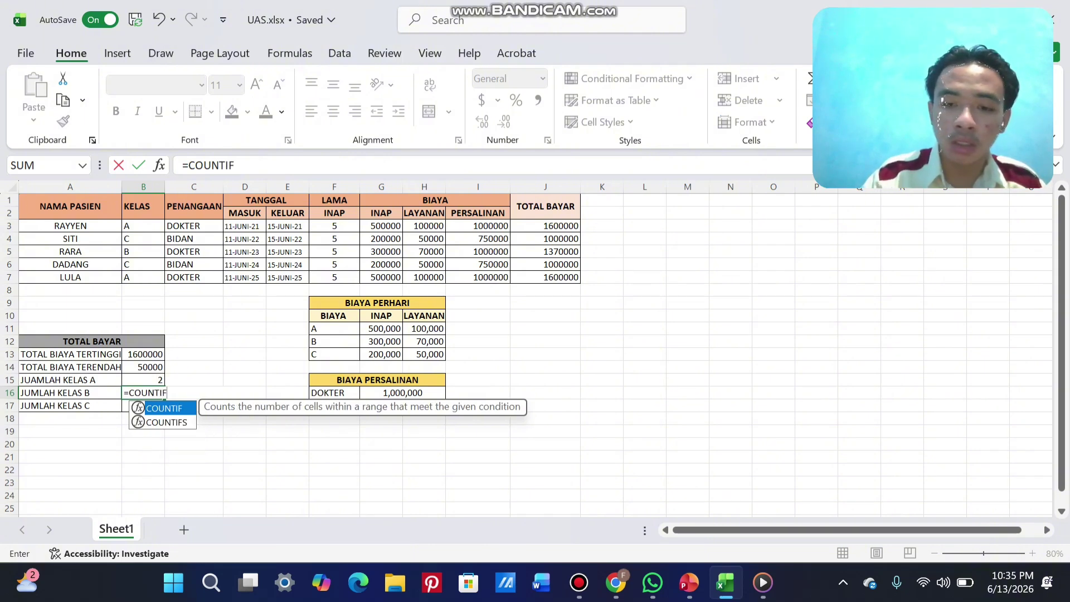
text(()
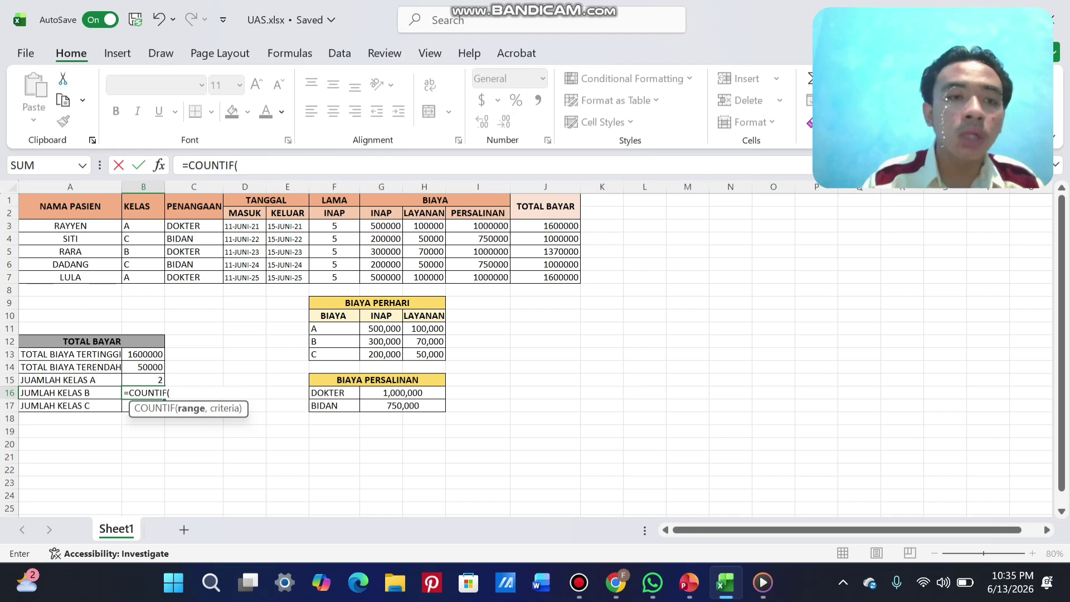
drag(145, 226, 145, 277)
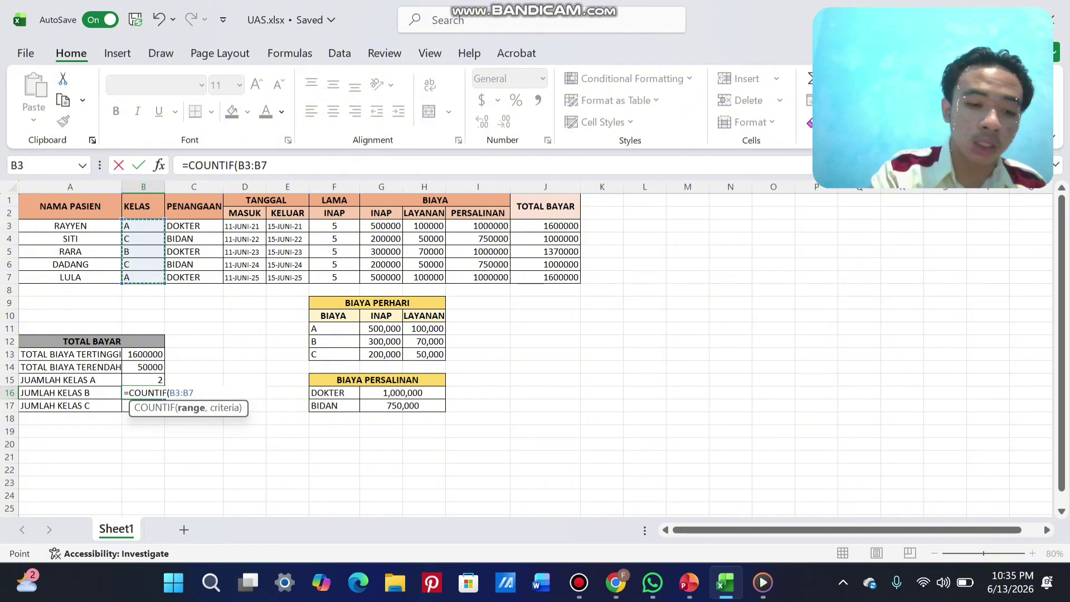
key(F4)
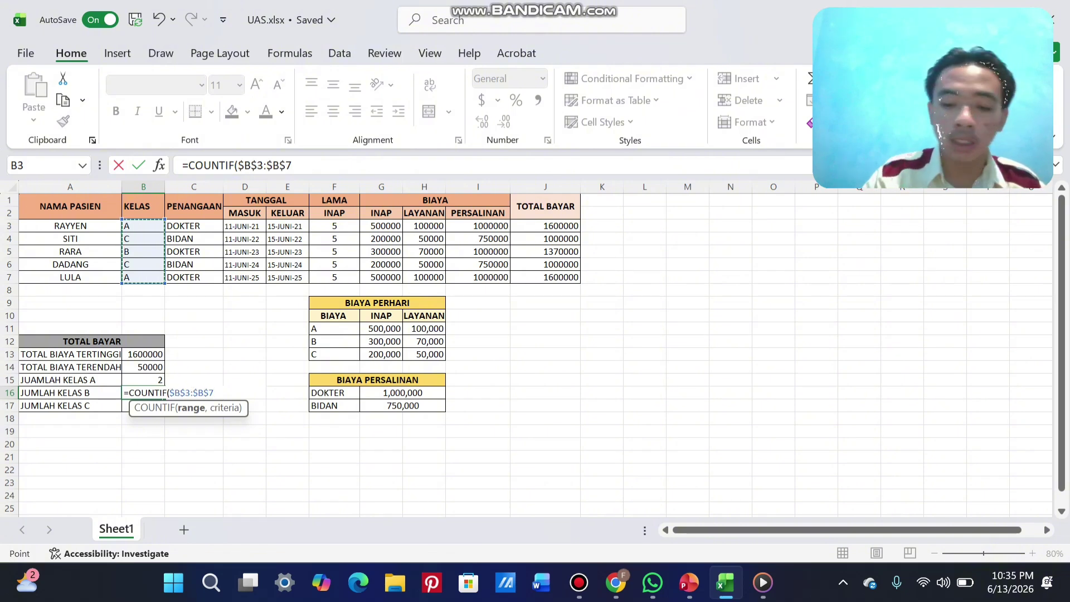
text(,)
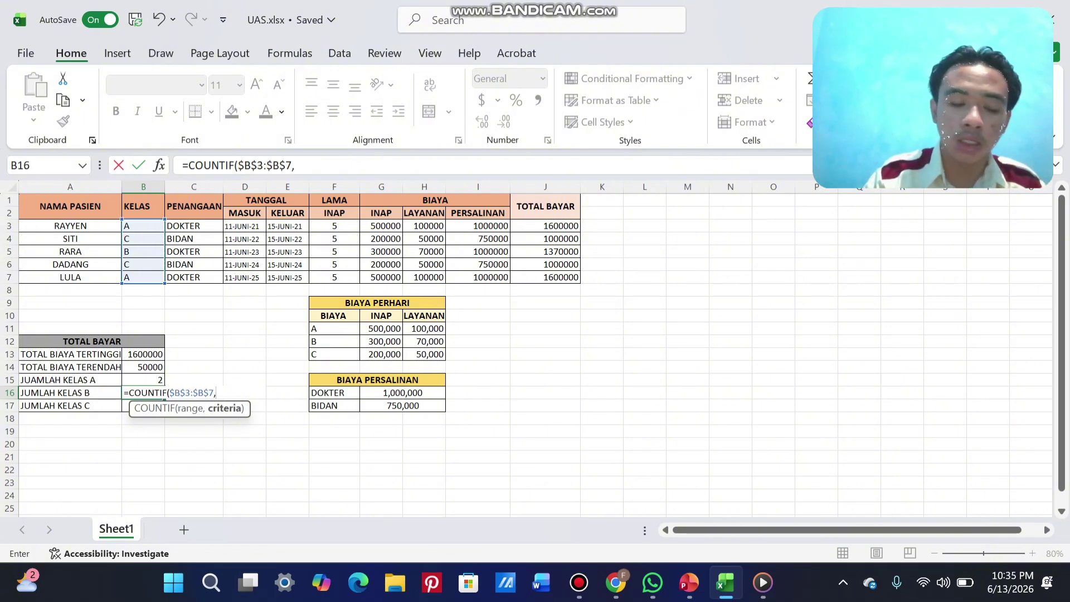
text("B)
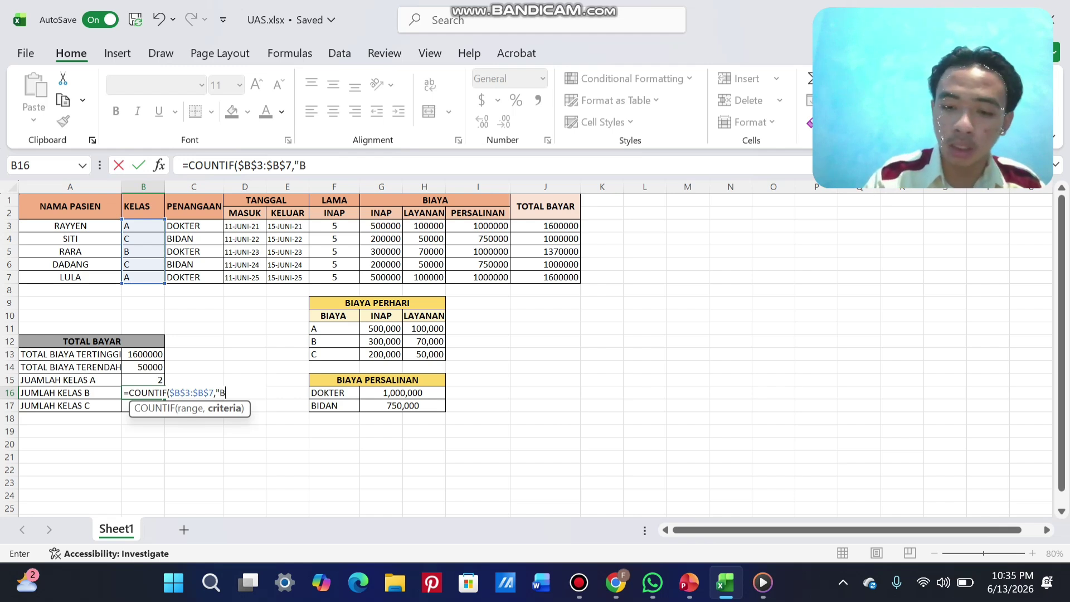
text(")
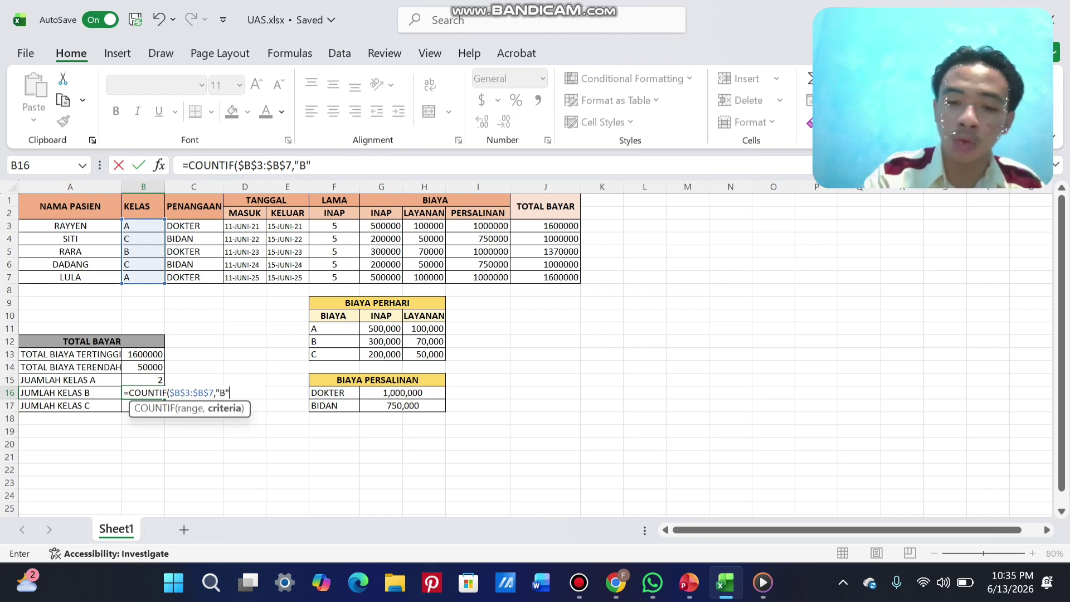
text())
key(Return)
Step: Fill the class B COUNTIF formula from B16 down into B17
text(\)
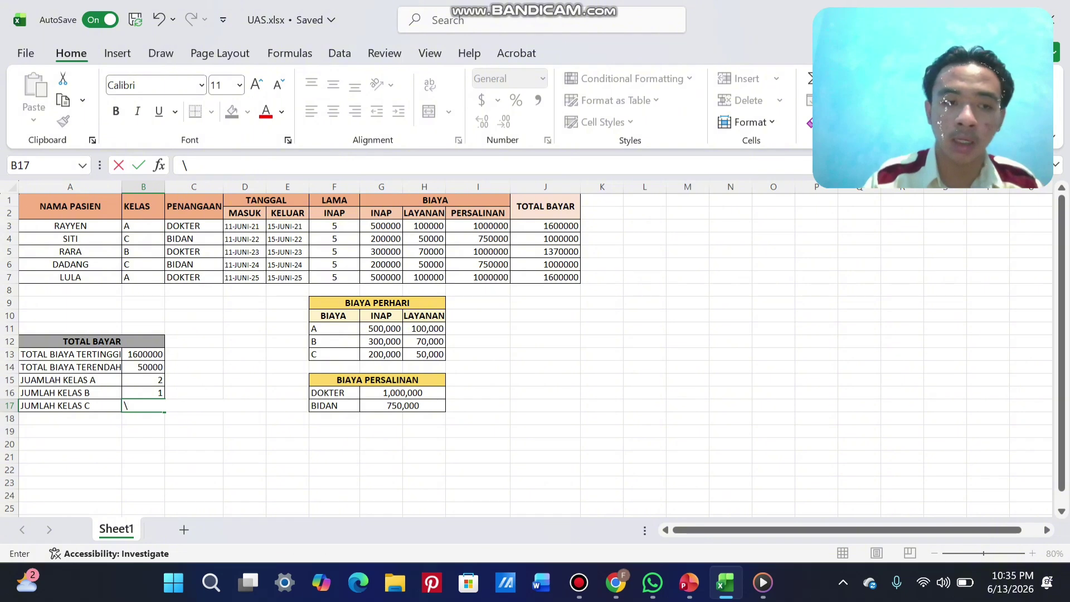
key(BackSpace)
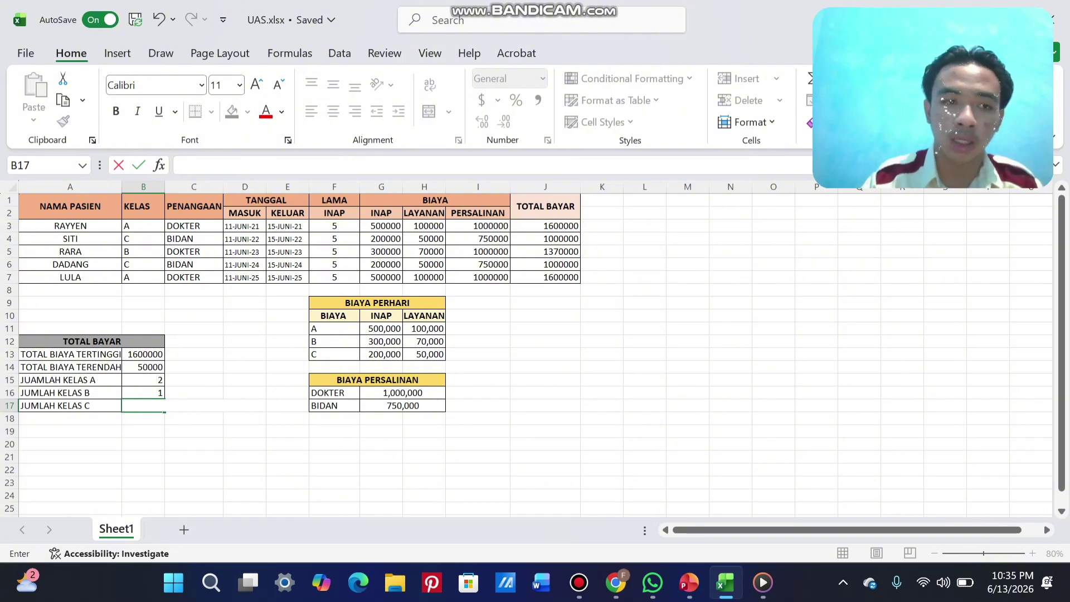
key(Up)
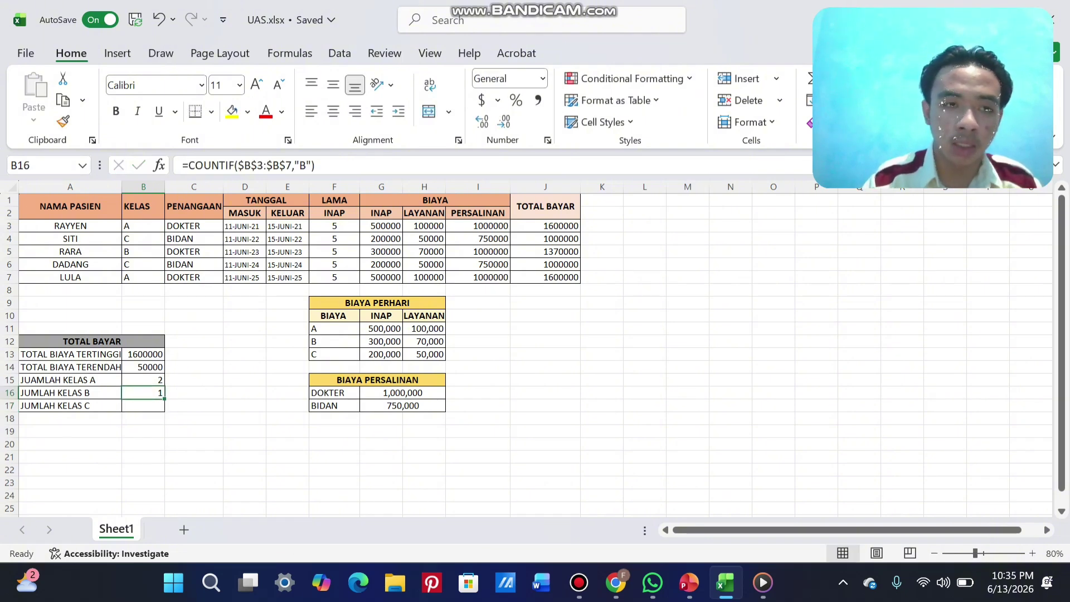
drag(165, 399, 163, 411)
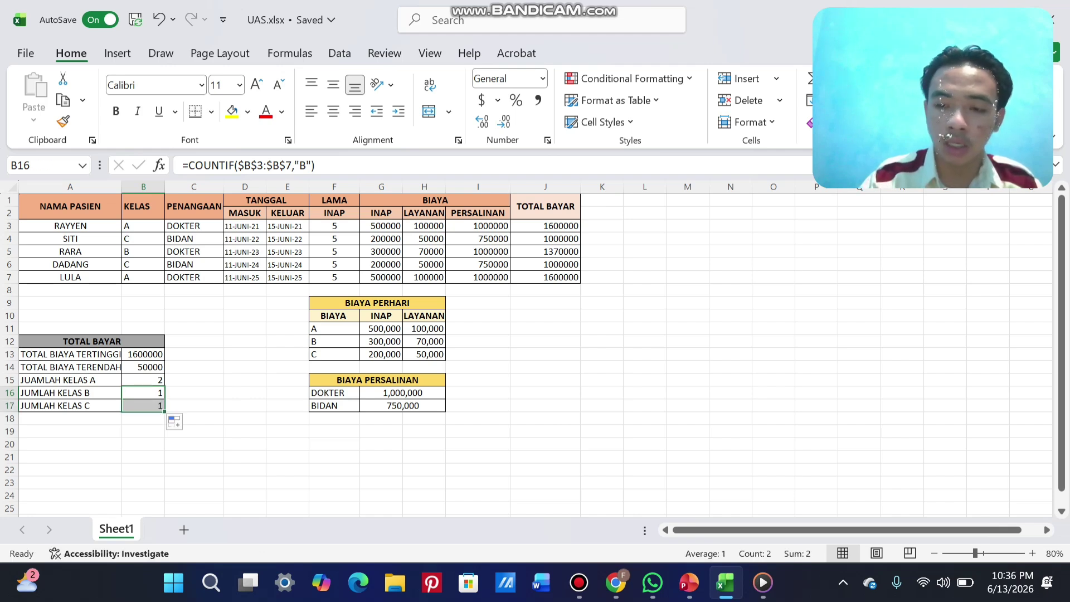
key(Return)
Step: Replace the contents of B17 with =COUNTIF($B$3:$B$7,"C") as the JUMLAH KELAS C value, using an absolute range
key(BackSpace)
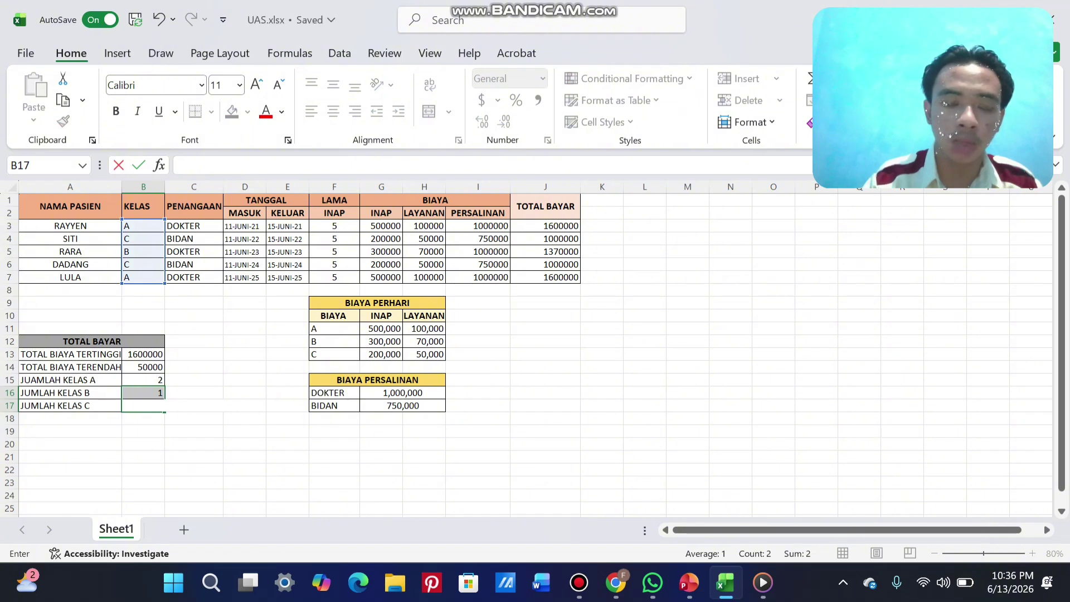
text(=)
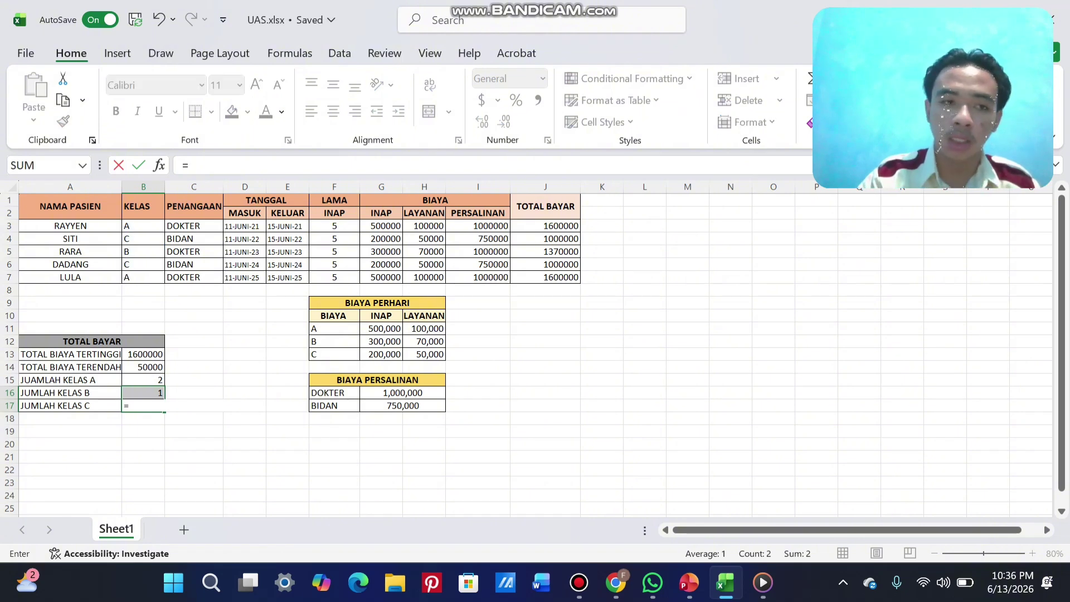
text(COUN)
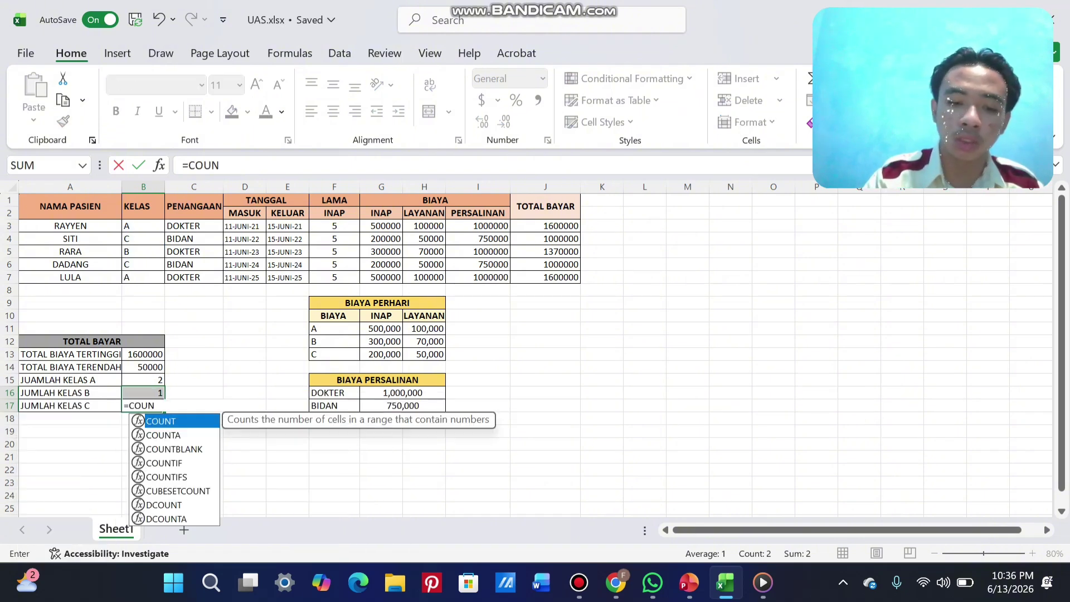
text(TIF)
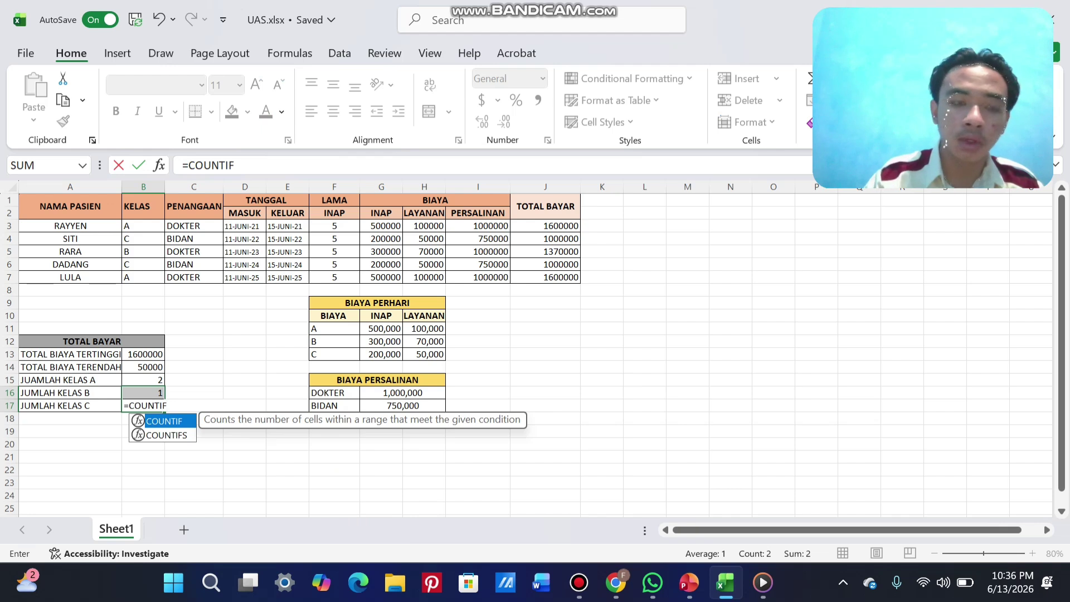
text(()
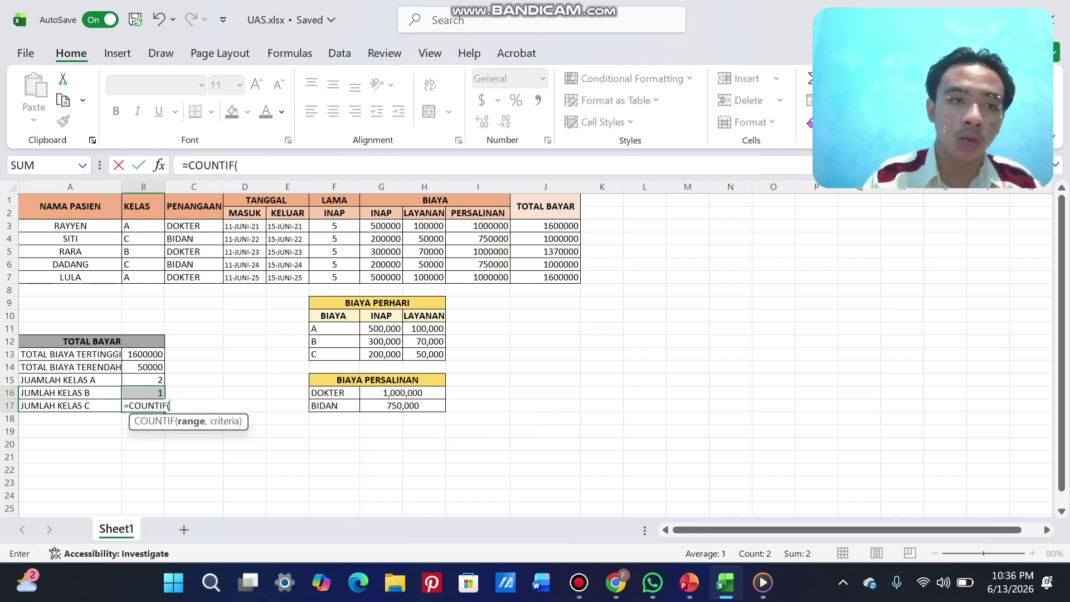
drag(136, 226, 138, 277)
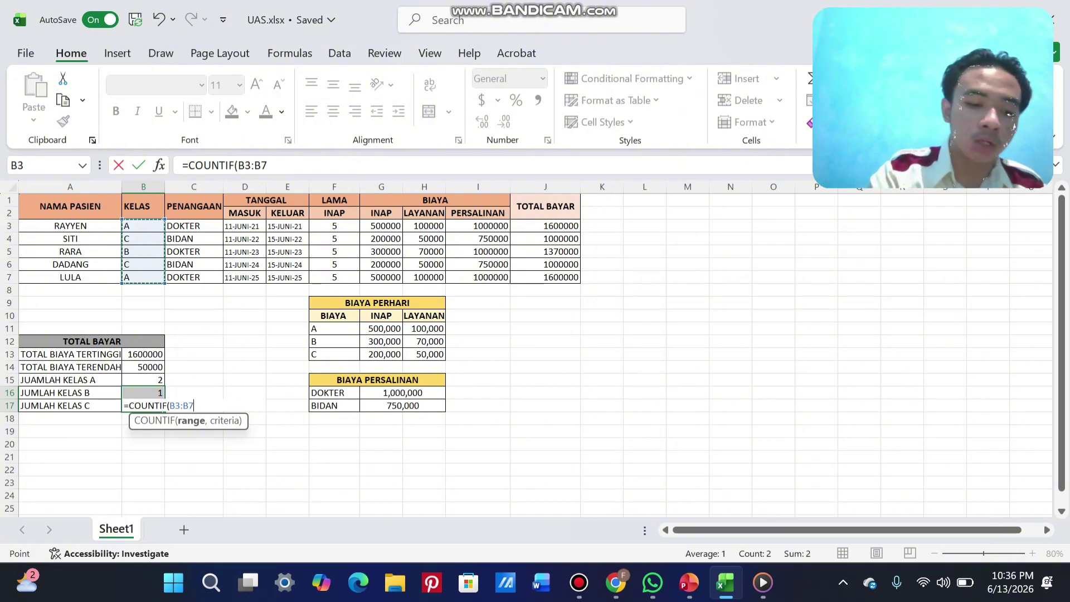
key(F4)
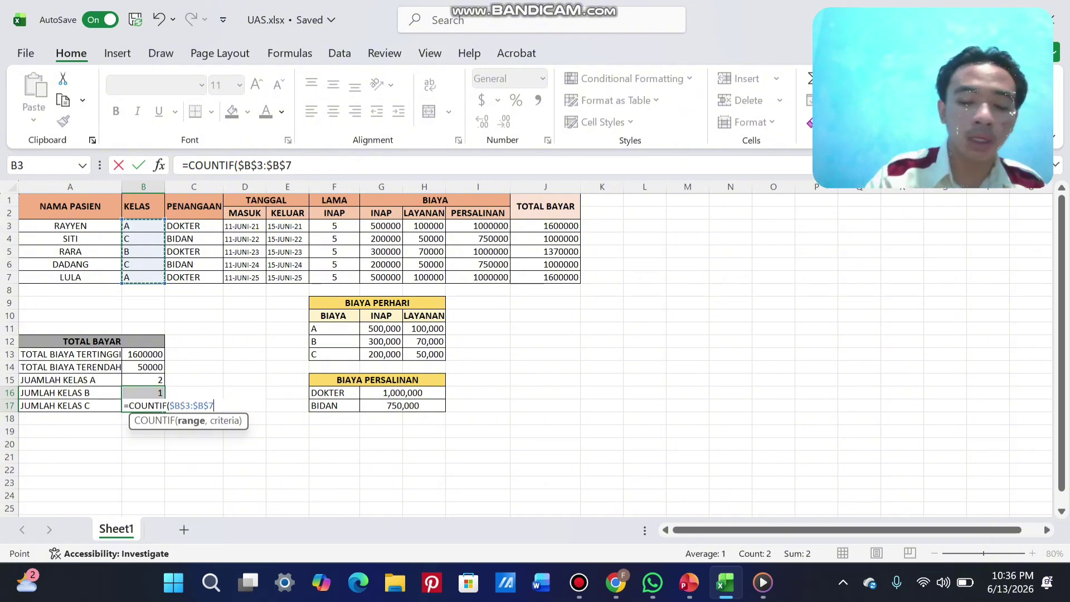
text(,)
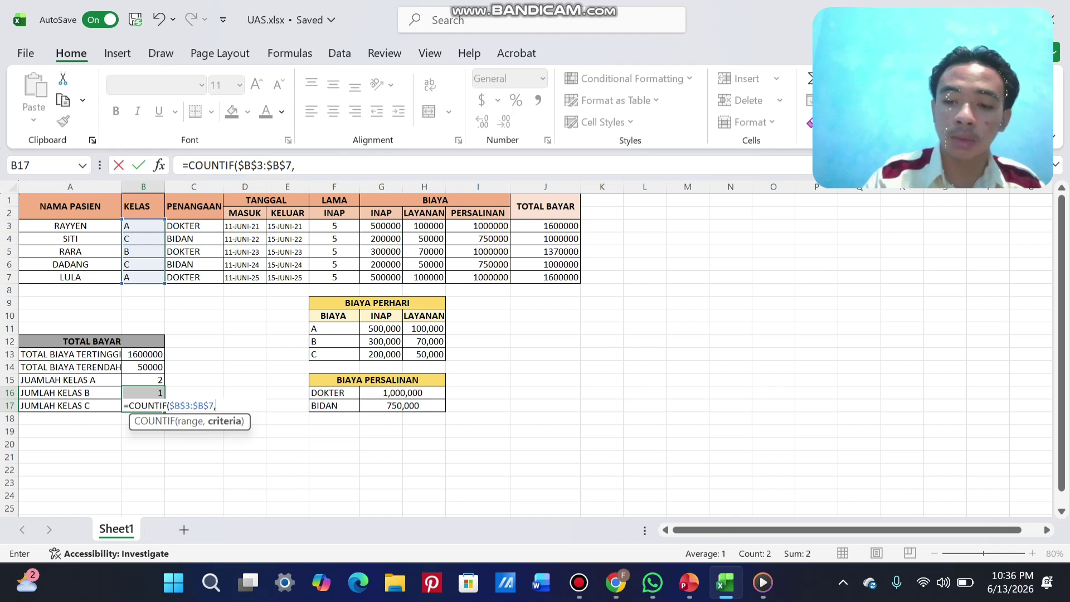
text("C)
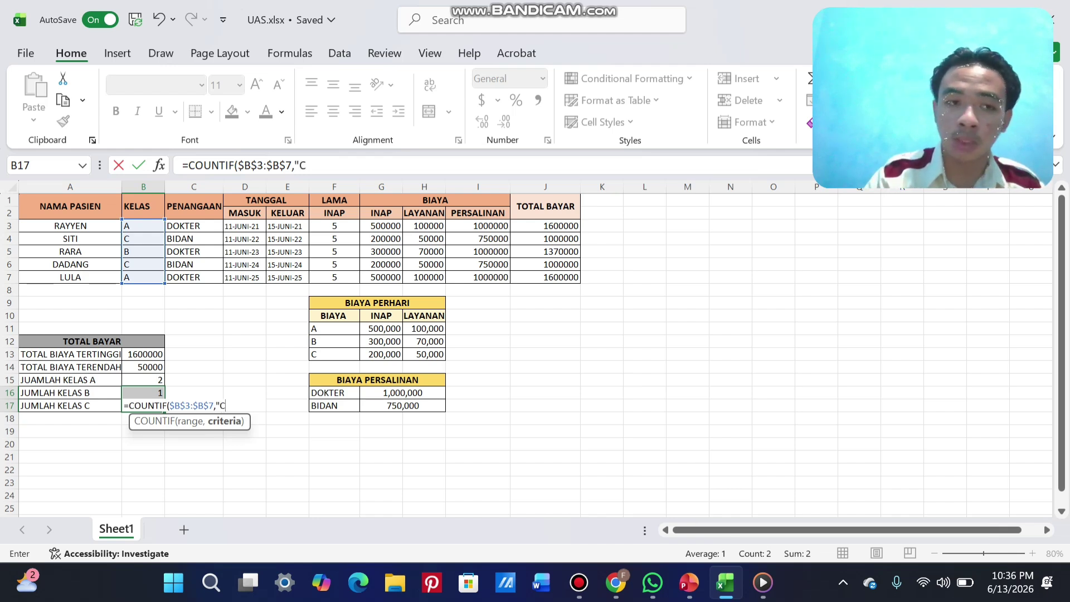
text("))
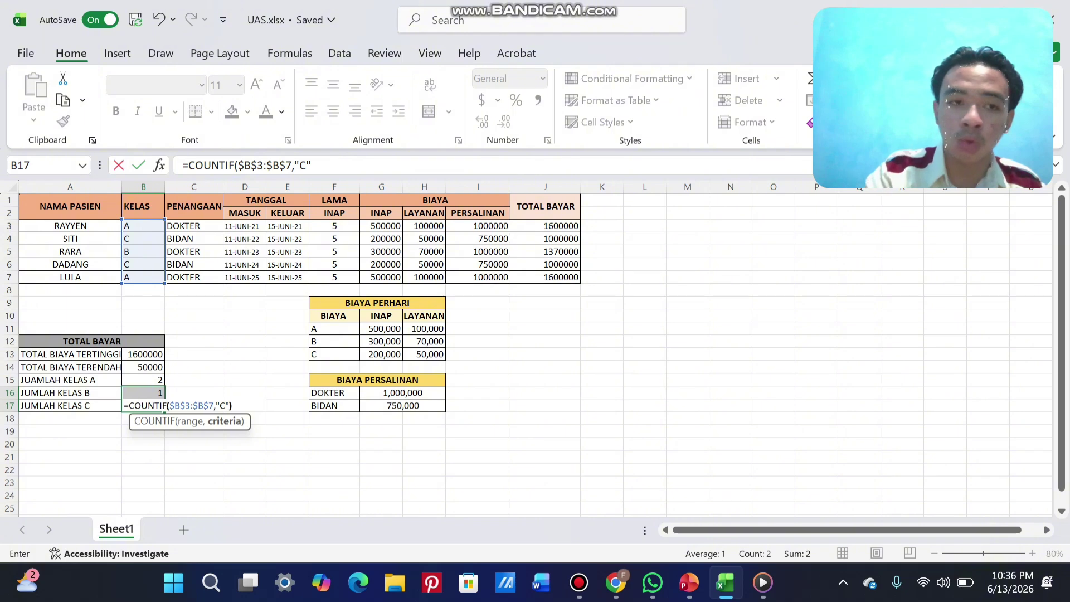
key(Return)
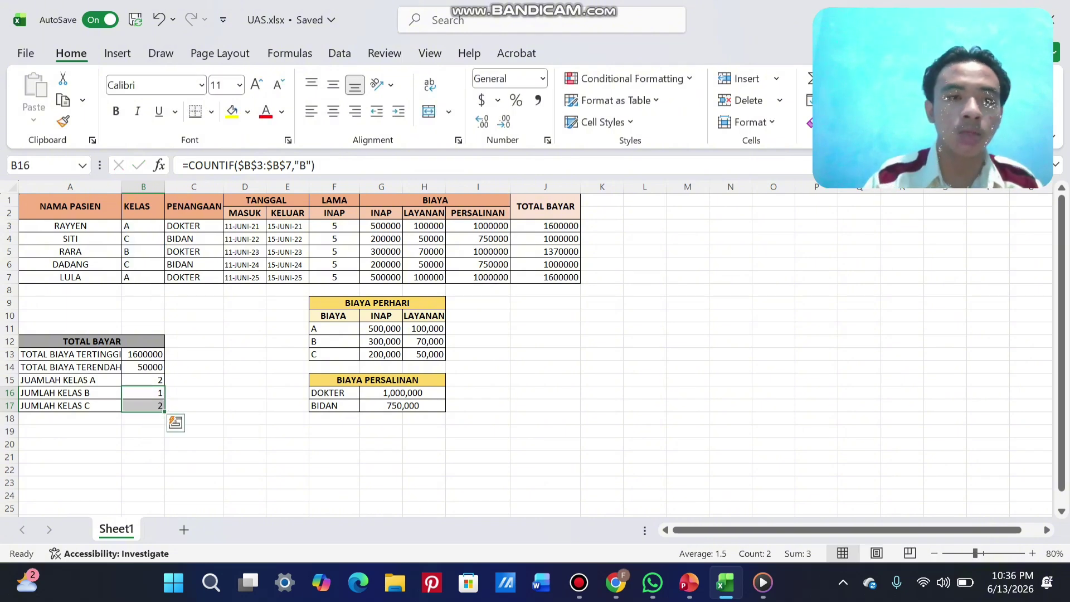
click(194, 355)
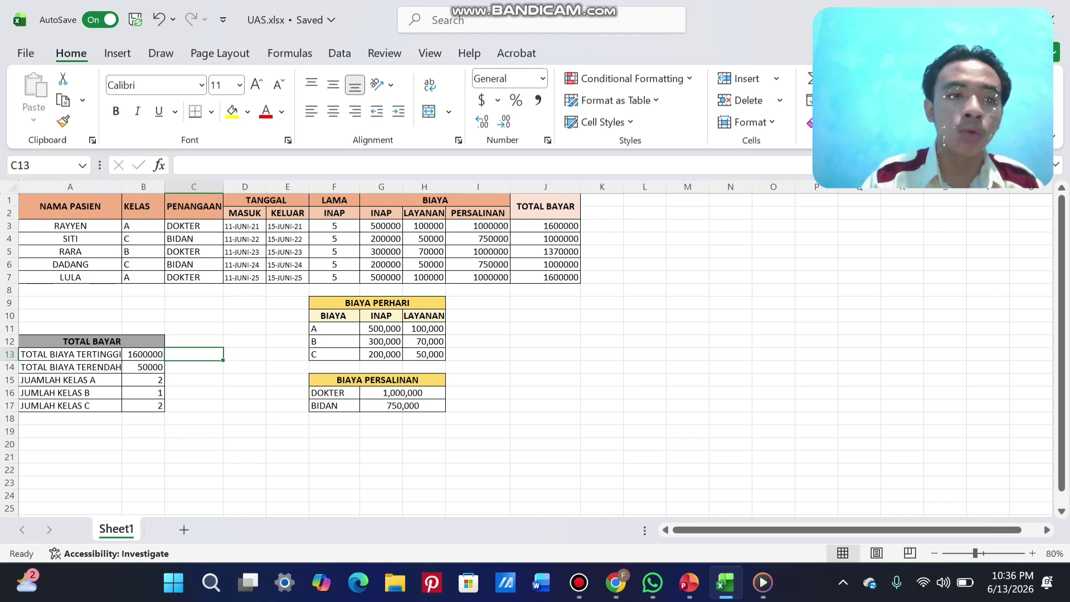
click(70, 316)
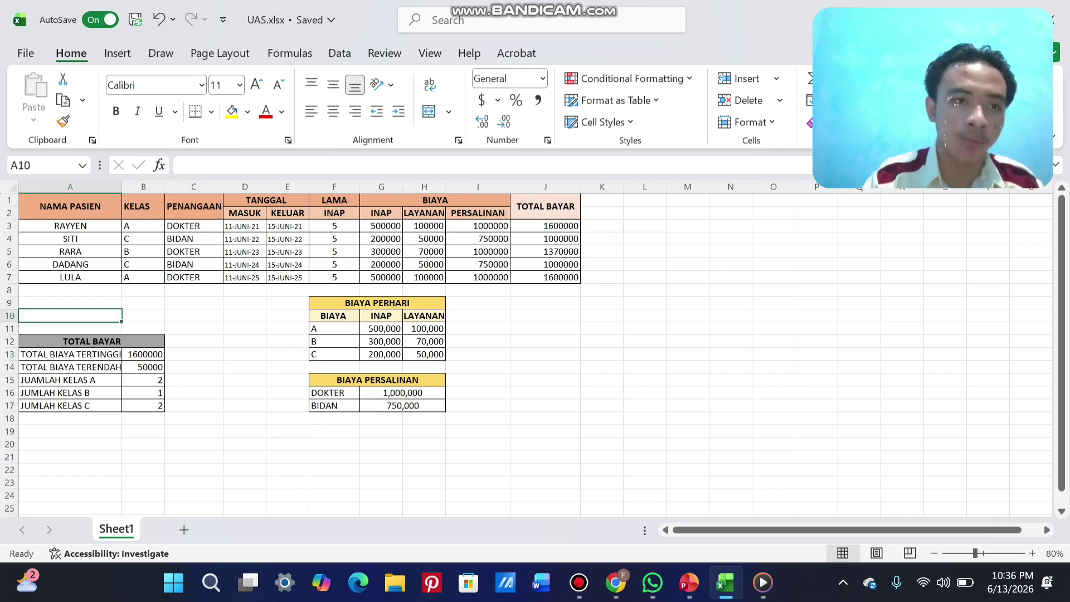
click(194, 316)
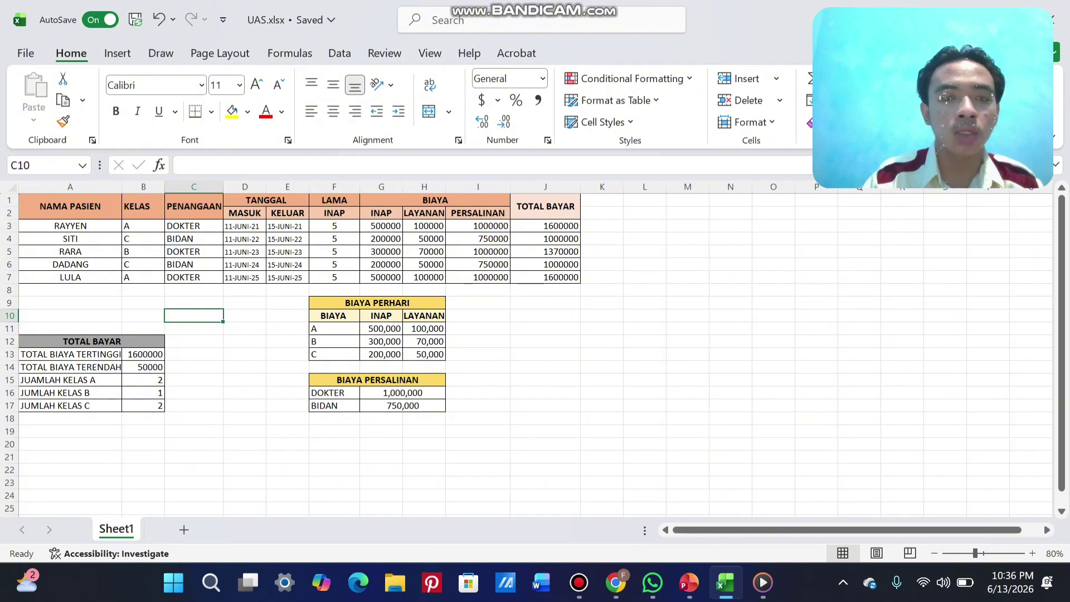